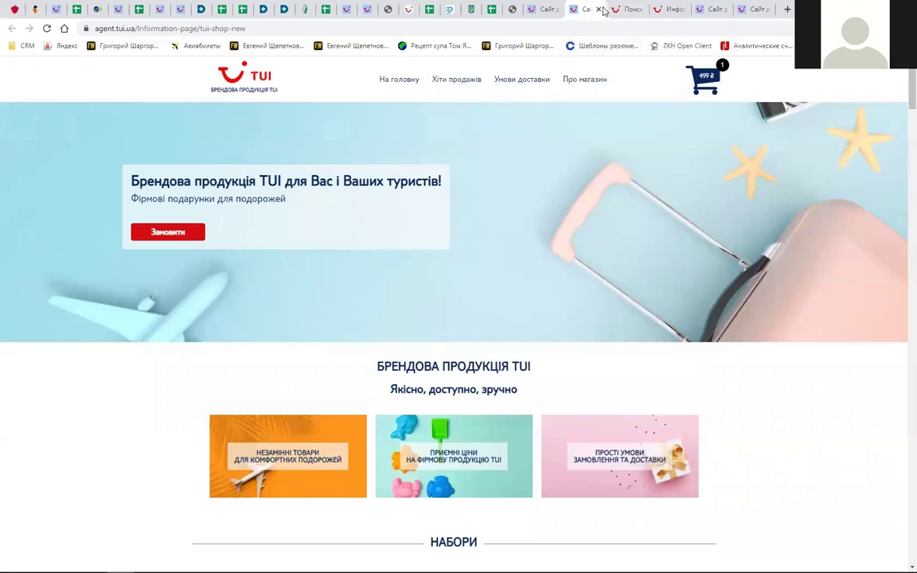
# Step: From the additional services overview, open the Подарункові сертифікати details page in a new tab
pyautogui.click(542, 16)
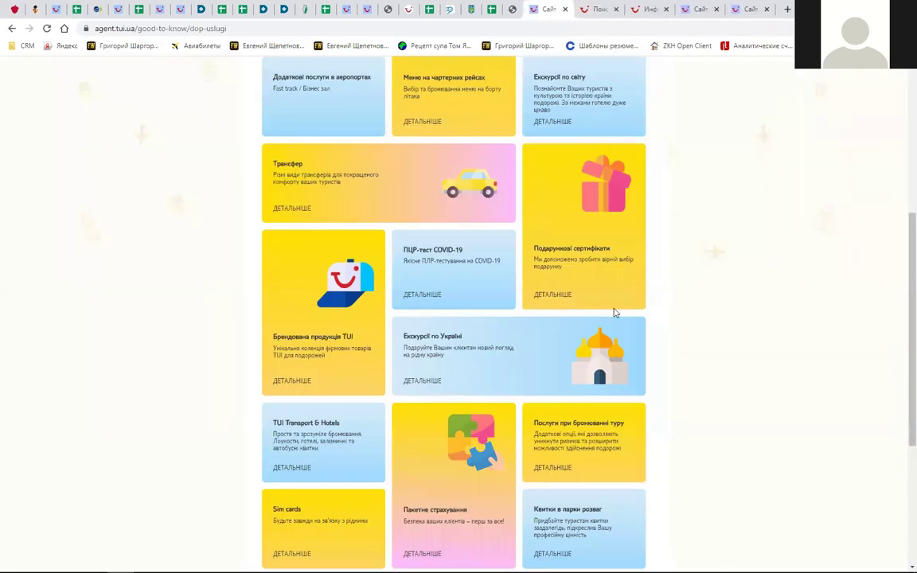
pyautogui.click(565, 300)
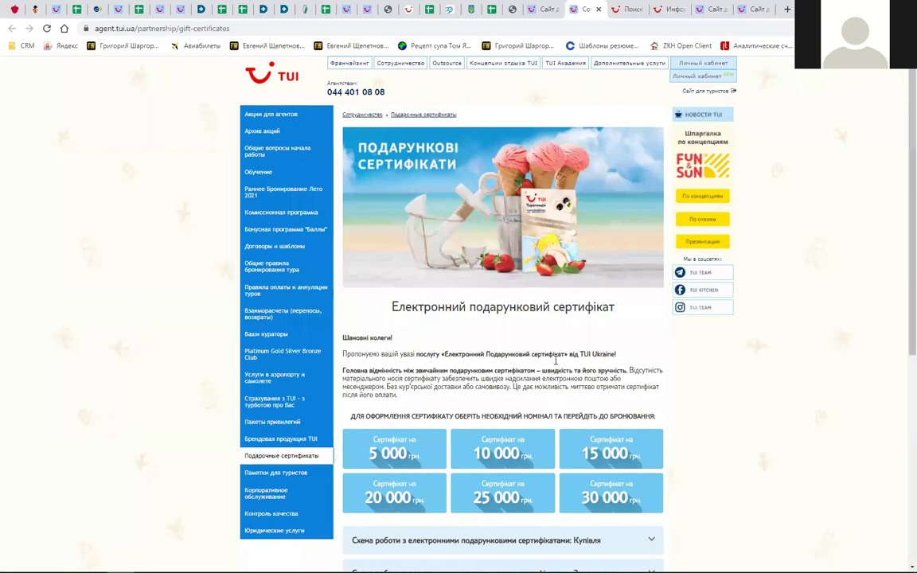
# Step: Scroll down the gift certificates page and choose the 'Сертифікат на 10 000 грн.' tile
pyautogui.scroll(-1, 556, 367)
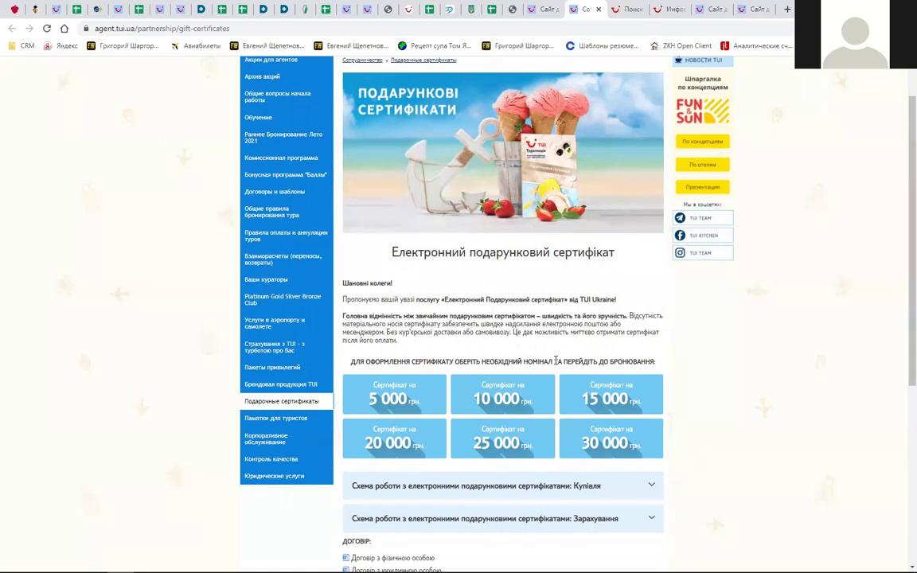
pyautogui.scroll(-2, 556, 361)
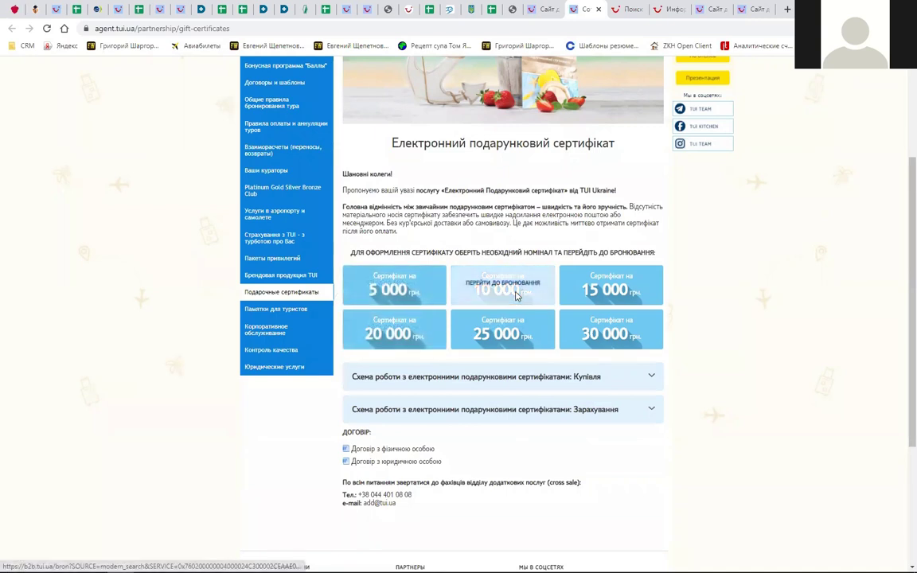
pyautogui.click(491, 291)
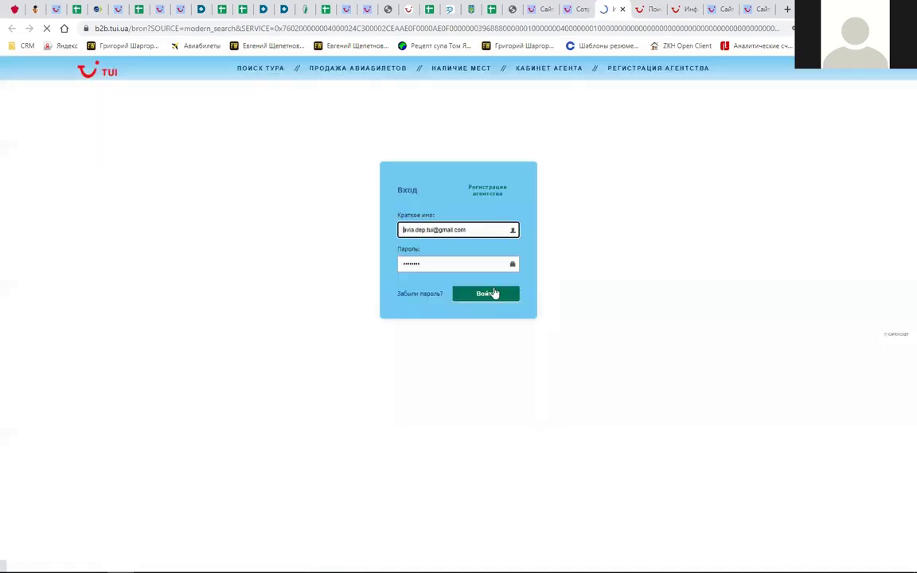
# Step: Sign in, recalculate the 10 000 UAH certificate order, then close the certificate and booking tabs
pyautogui.click(494, 296)
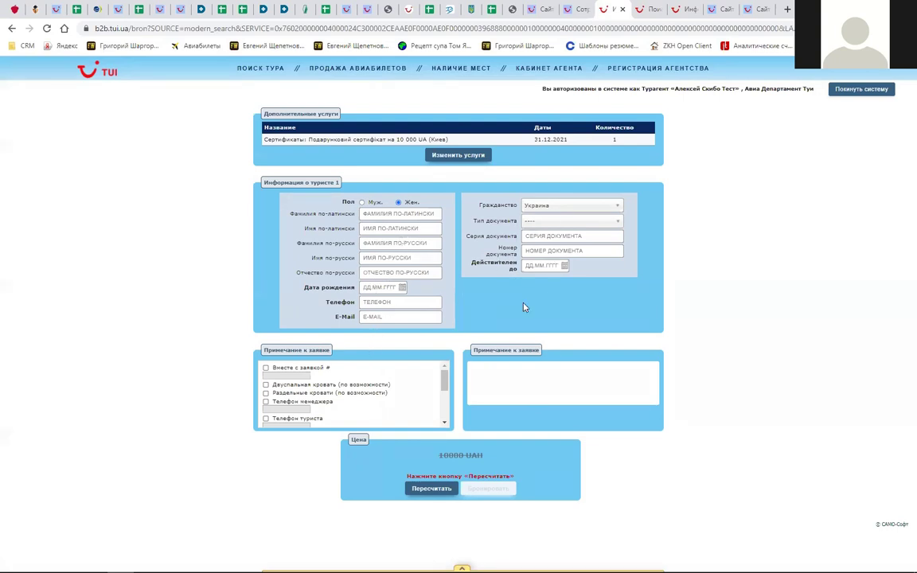
pyautogui.click(442, 493)
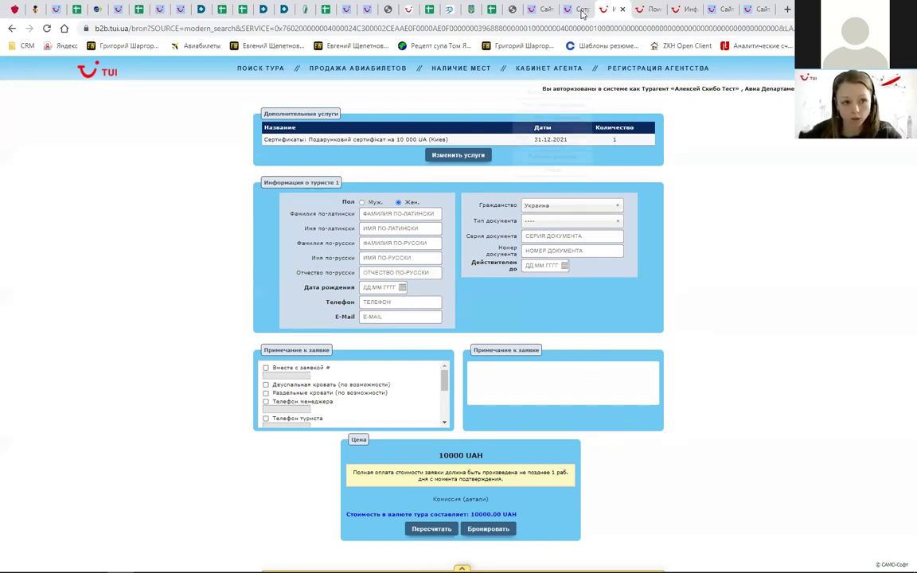
pyautogui.click(591, 10)
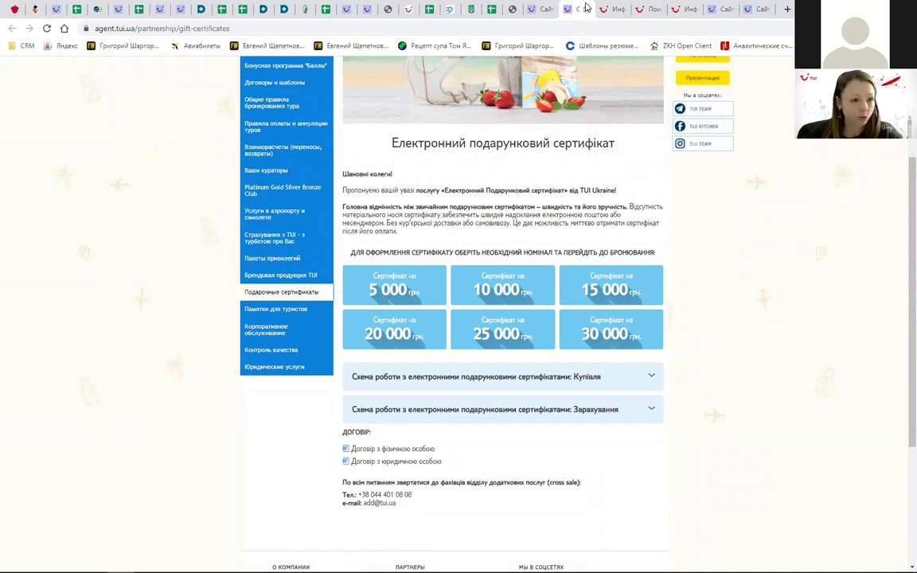
pyautogui.hotkey('ctrl', 'w')
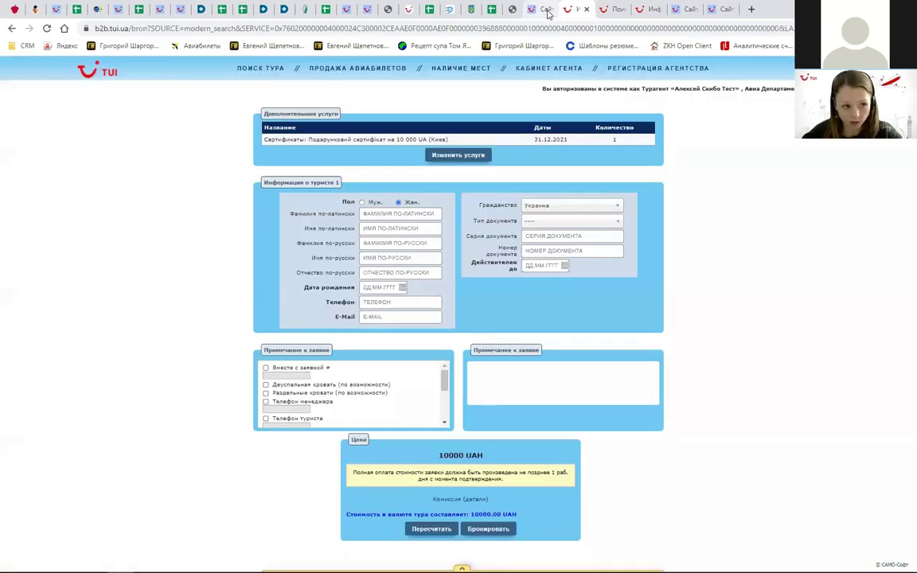
pyautogui.click(542, 14)
pyautogui.hotkey('ctrl', 'w')
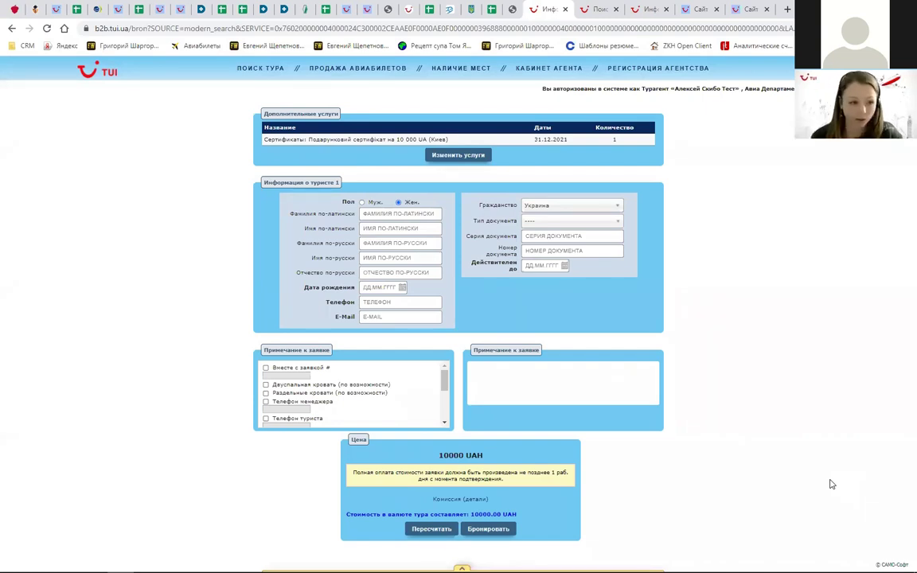
pyautogui.click(565, 11)
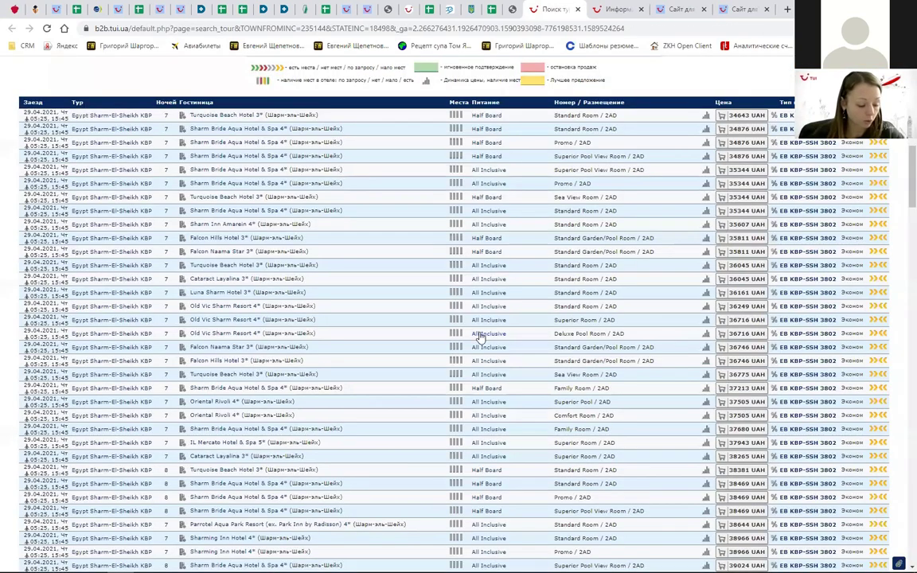
# Step: Open the TUI agent site home page in a new tab via the TUI logo link
pyautogui.click(610, 10)
pyautogui.scroll(10, 92, 86)
pyautogui.rightClick(94, 69)
pyautogui.click(151, 75)
pyautogui.hotkey('ctrl', 'Tab')
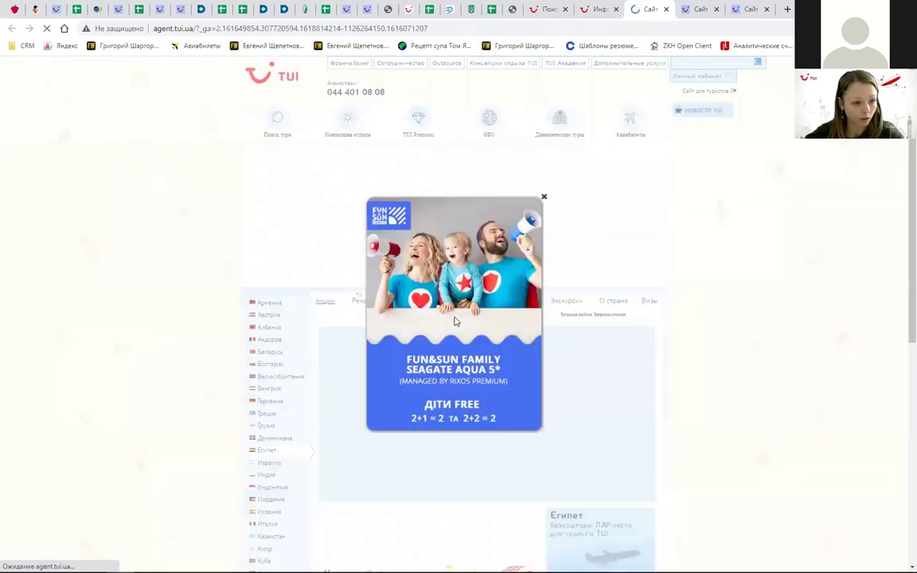
# Step: Open TUI Transport & Hotels details from Дополнительные услуги in a new tab
pyautogui.click(610, 69)
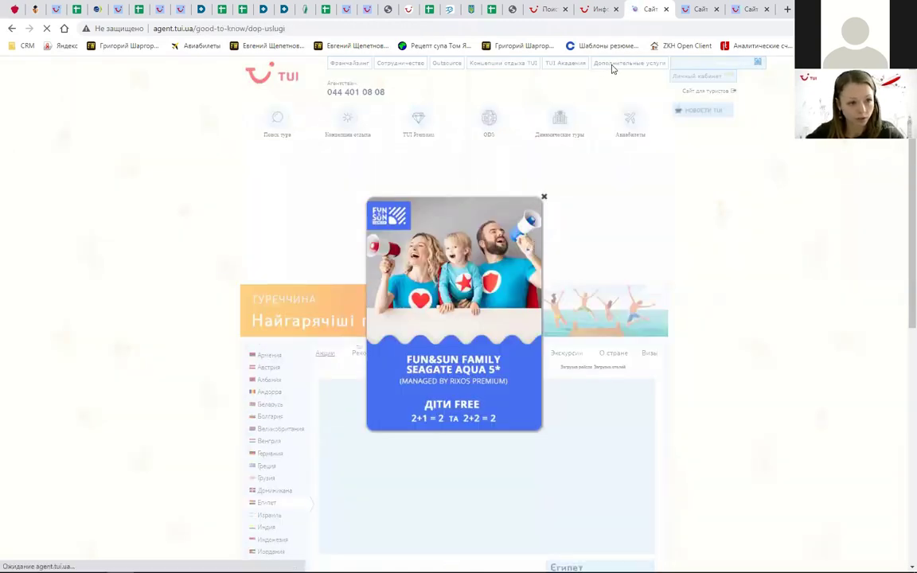
pyautogui.scroll(-5, 358, 410)
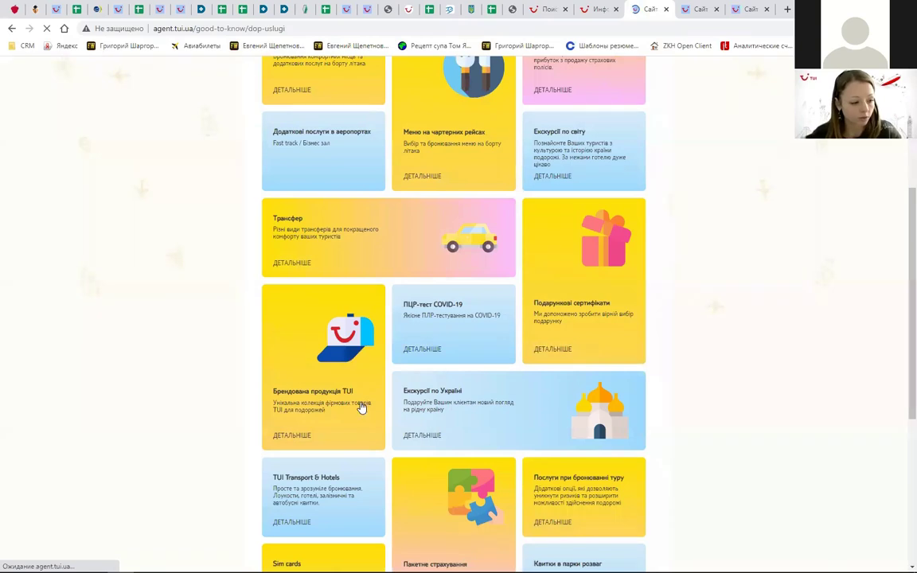
pyautogui.scroll(-2, 361, 407)
pyautogui.rightClick(315, 357)
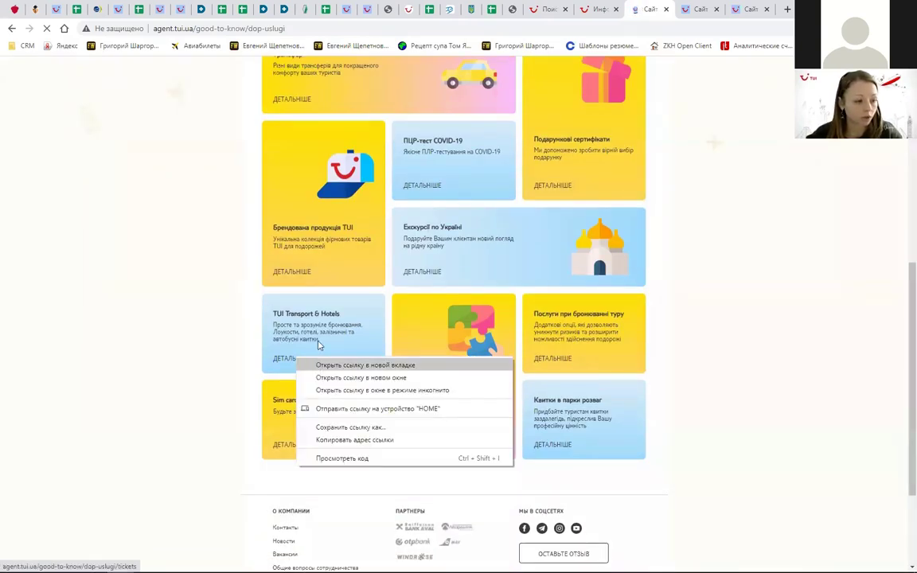
pyautogui.click(365, 365)
pyautogui.click(669, 8)
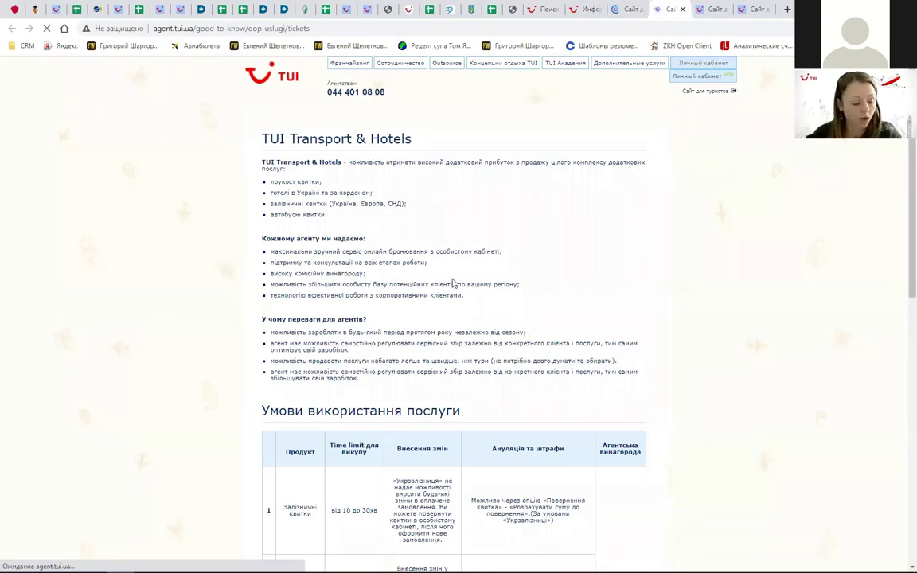
# Step: Read through the rail, bus, low-cost air and hotel terms, then open 'перейти до реєстрації'
pyautogui.scroll(-3, 454, 288)
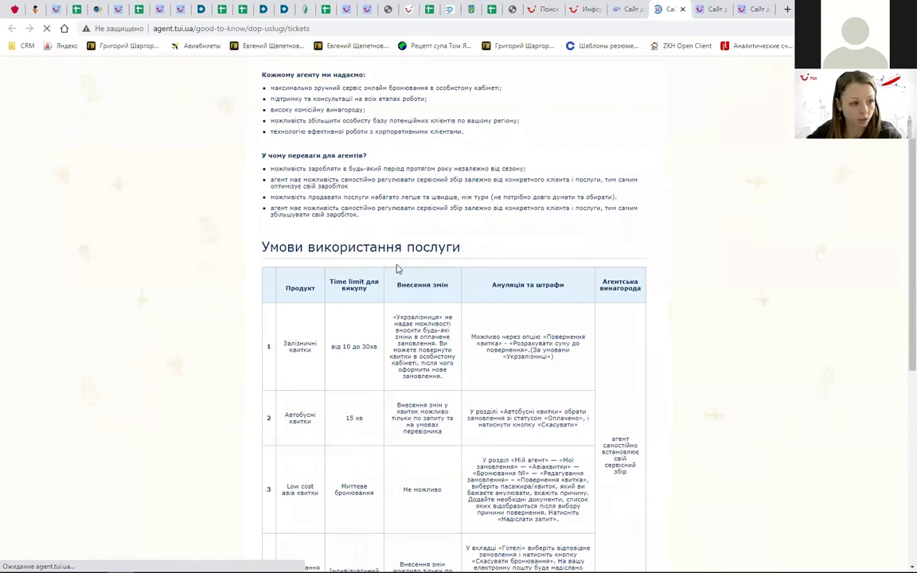
pyautogui.scroll(2, 399, 266)
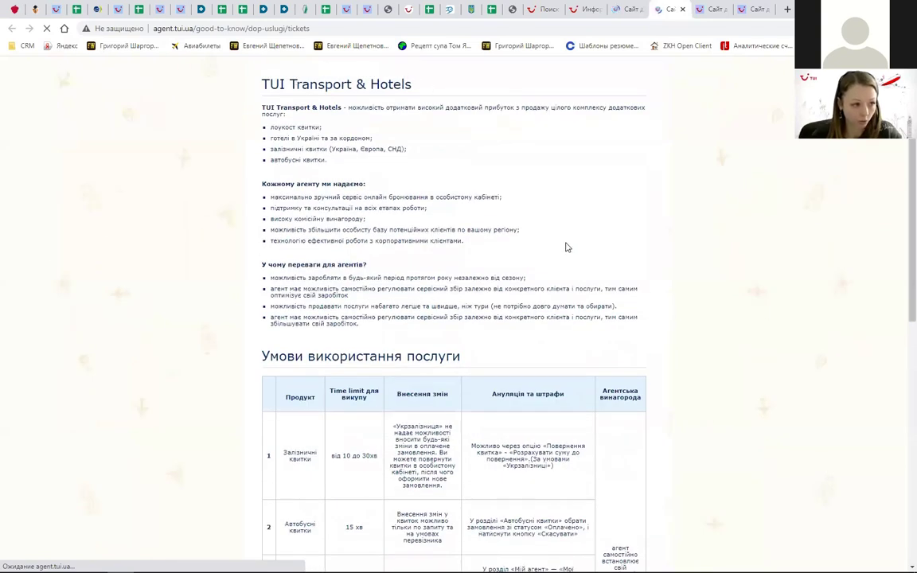
pyautogui.scroll(-2, 398, 215)
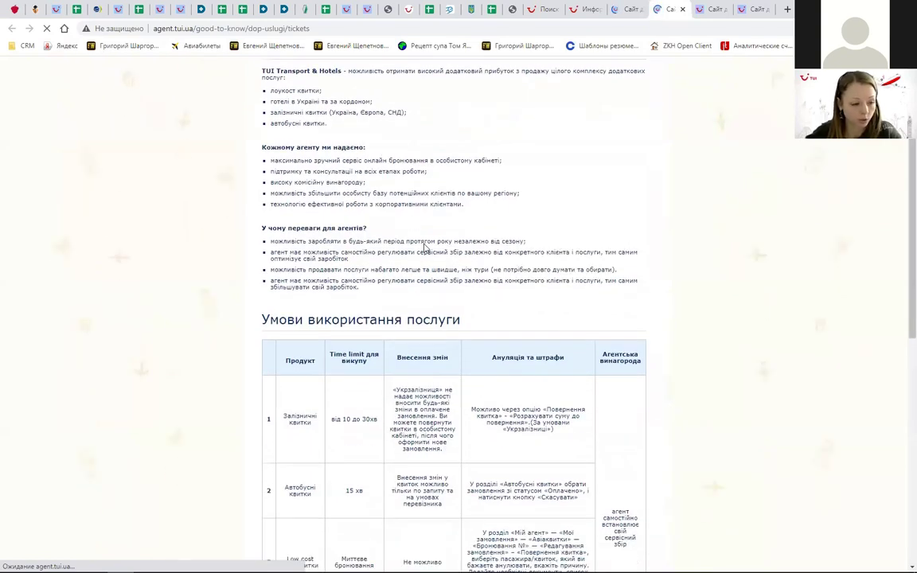
pyautogui.scroll(-2, 469, 166)
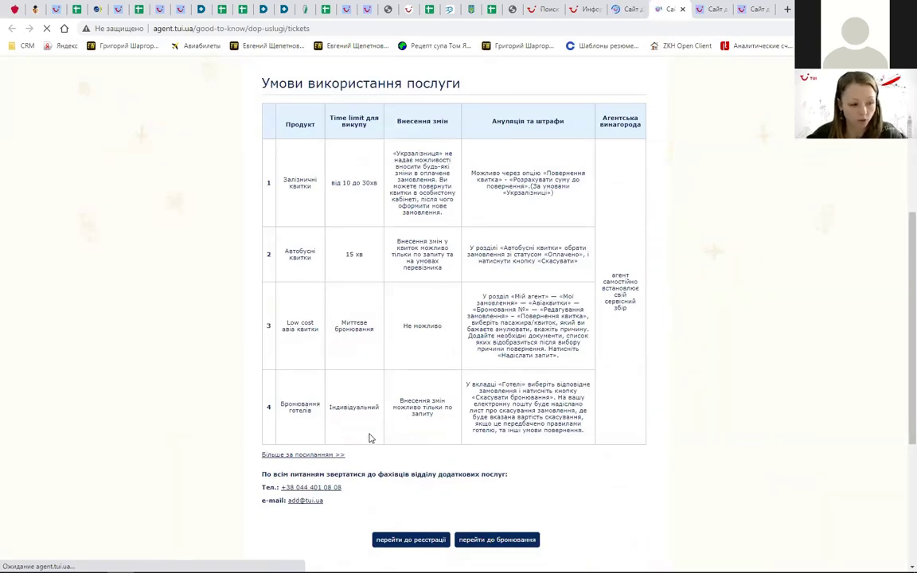
pyautogui.scroll(-1, 378, 432)
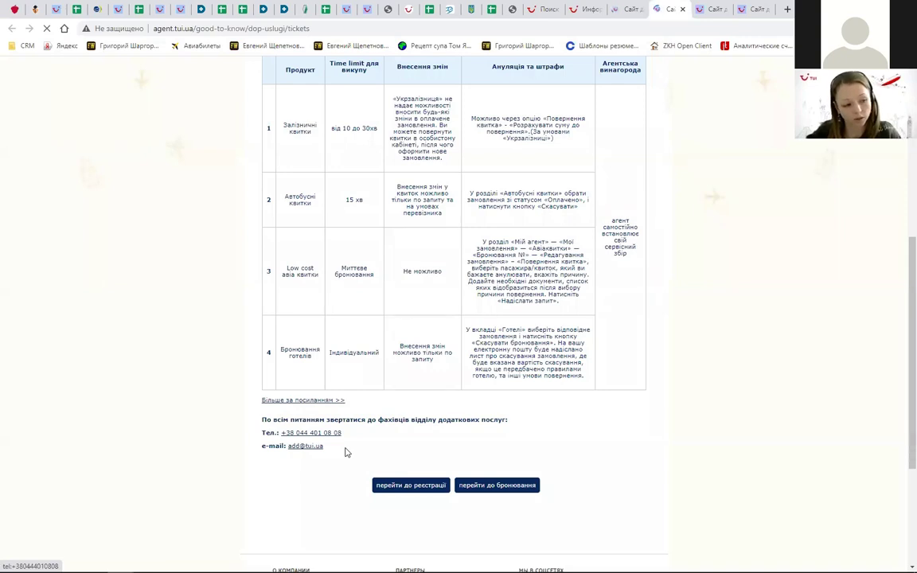
pyautogui.click(411, 486)
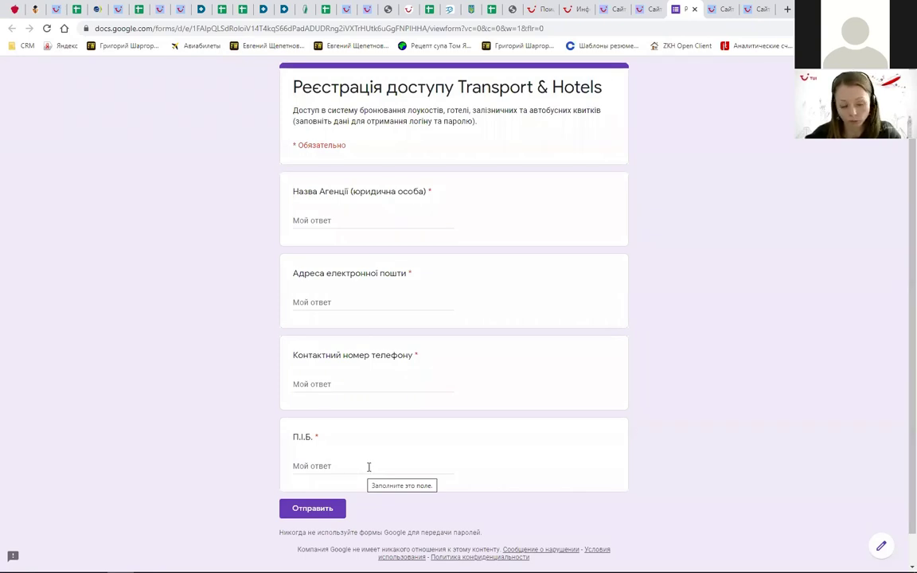
# Step: Close the 'Реєстрація доступу Transport & Hotels' Google Forms tab
pyautogui.click(695, 10)
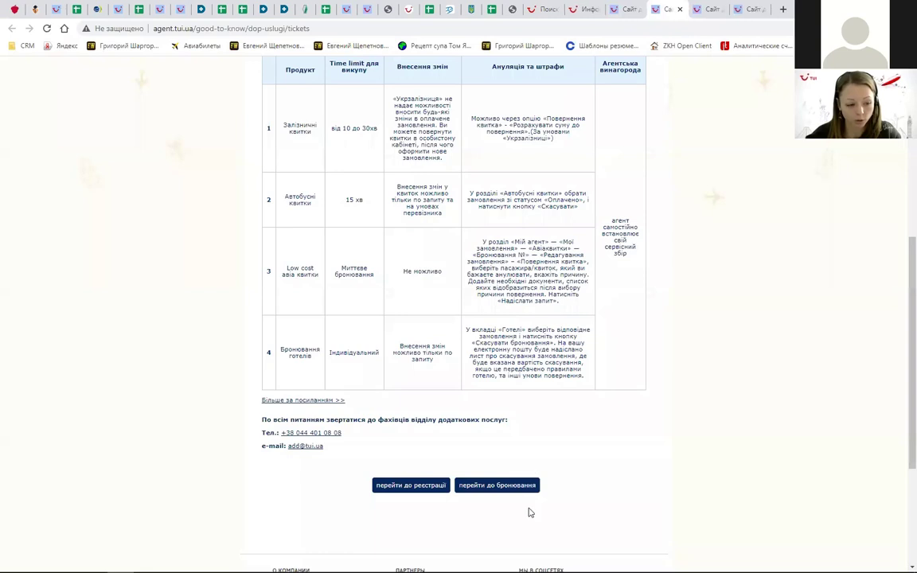
# Step: Open the Transport & Hotels booking system and sign in through Мій квиток
pyautogui.click(490, 491)
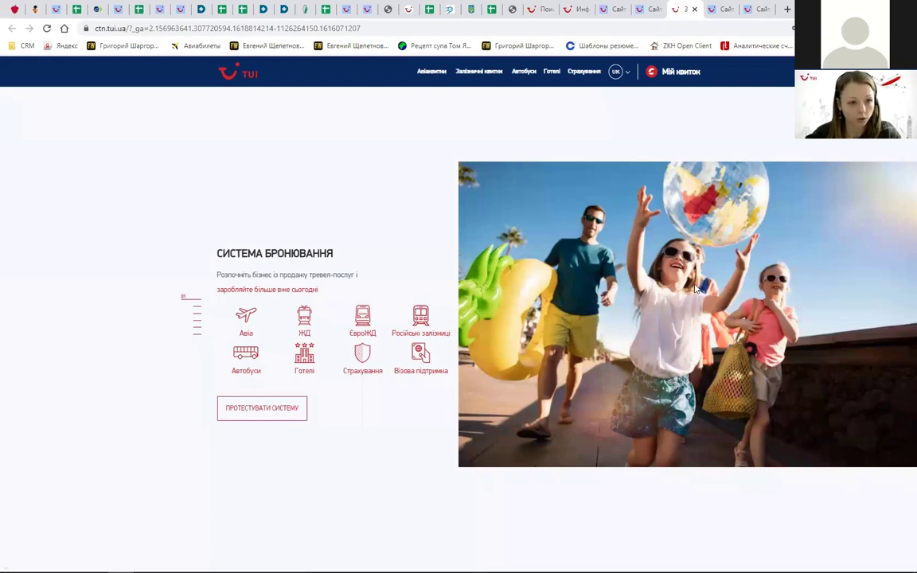
pyautogui.click(662, 73)
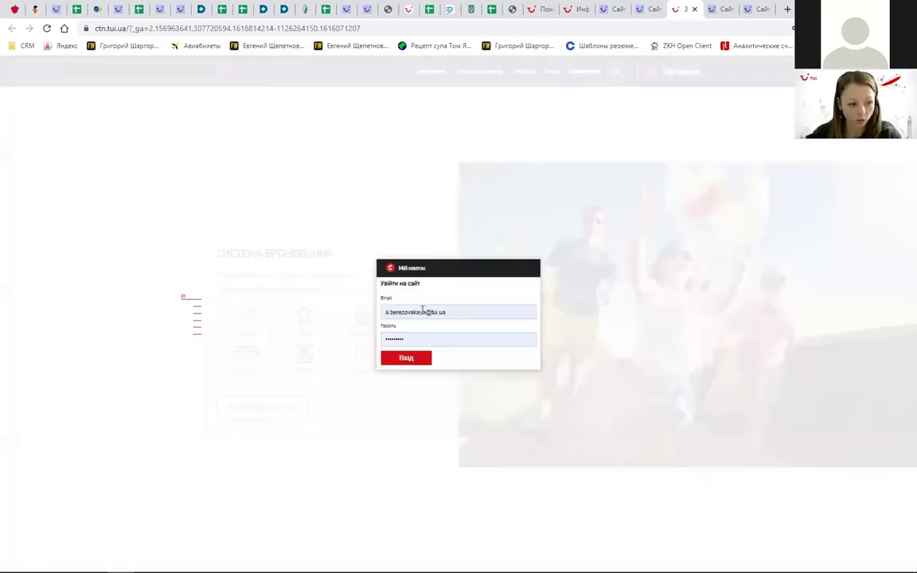
pyautogui.click(403, 360)
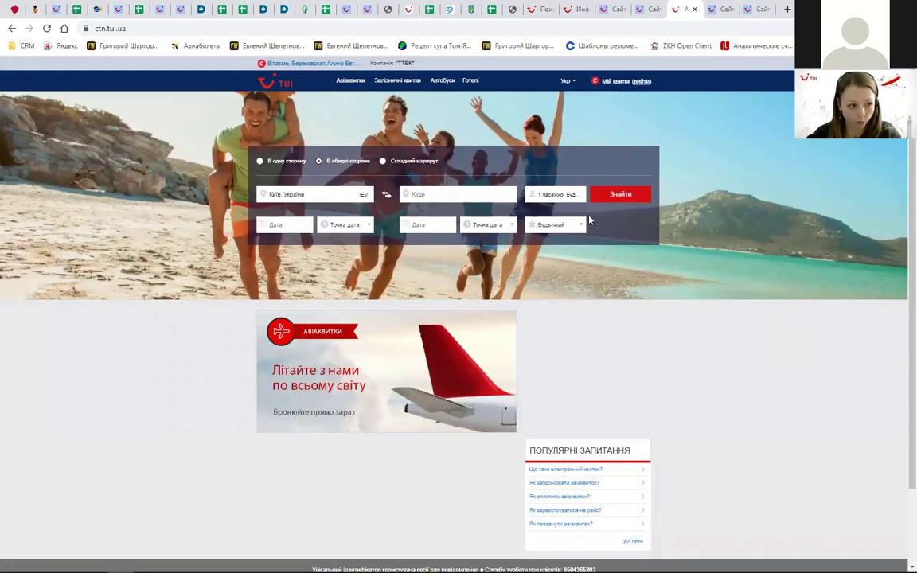
# Step: Search rail tickets from Київ-Пасажирський to Львів for 28.04.2021
pyautogui.moveTo(402, 84)
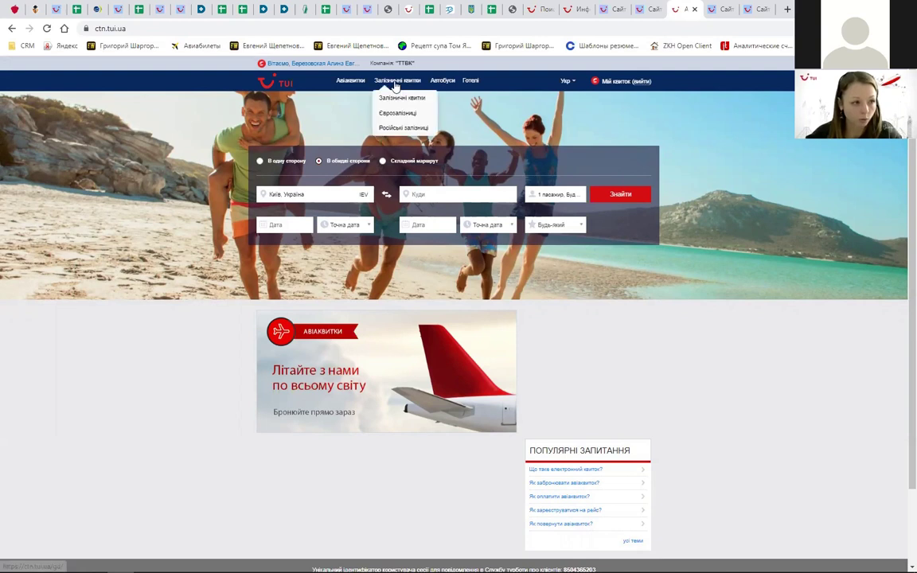
pyautogui.click(397, 101)
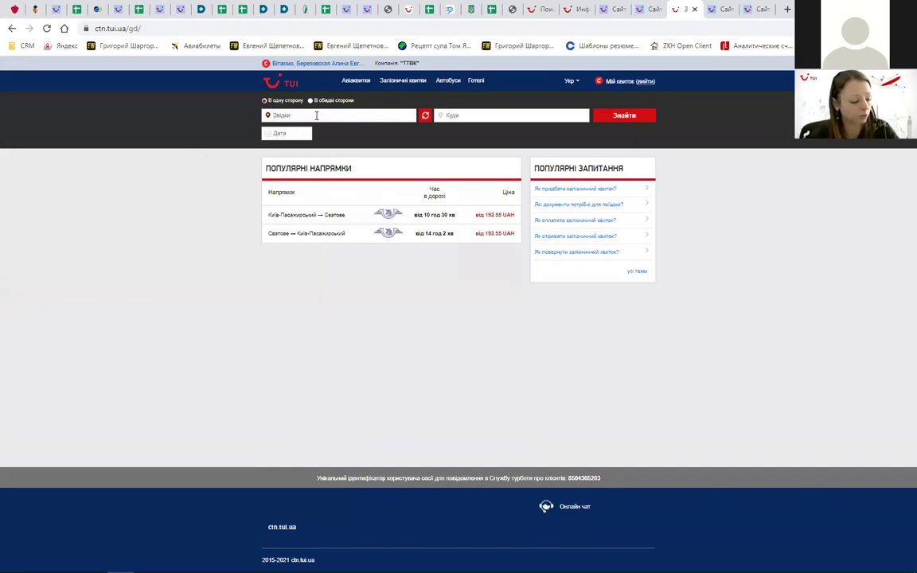
pyautogui.write('Київ')
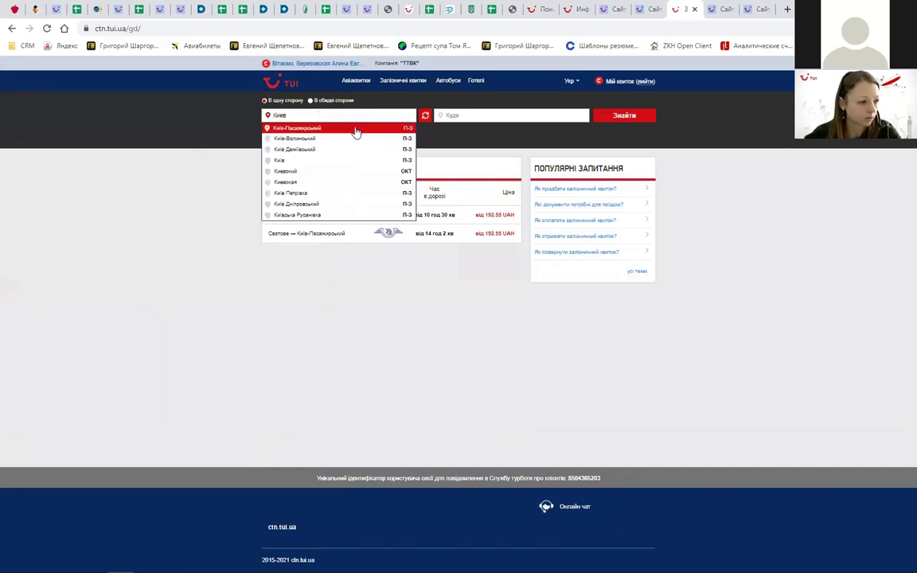
pyautogui.click(455, 114)
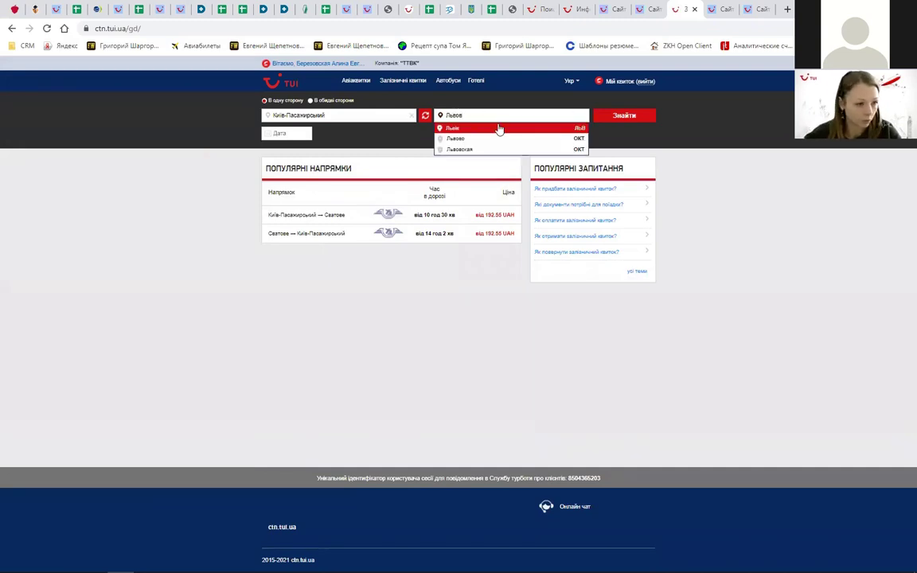
pyautogui.click(545, 134)
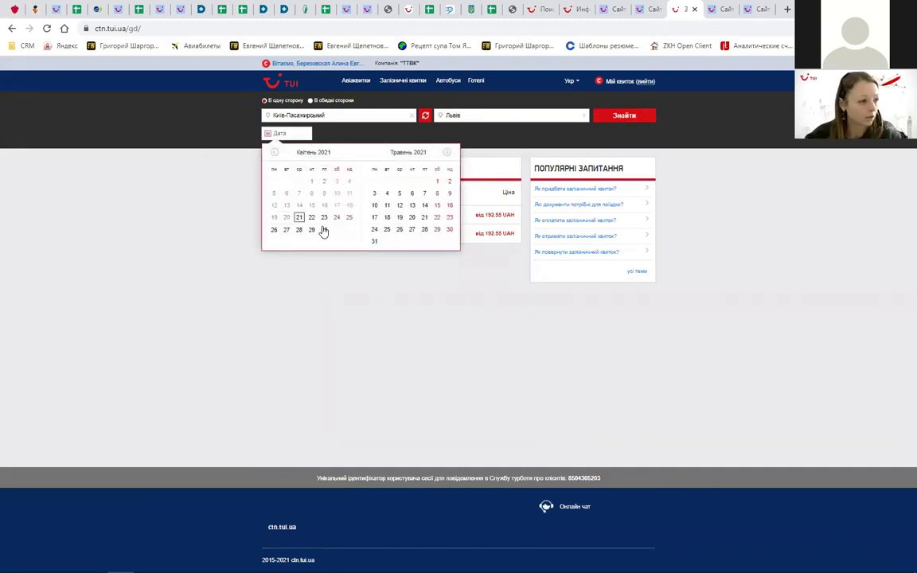
pyautogui.click(298, 229)
pyautogui.click(625, 115)
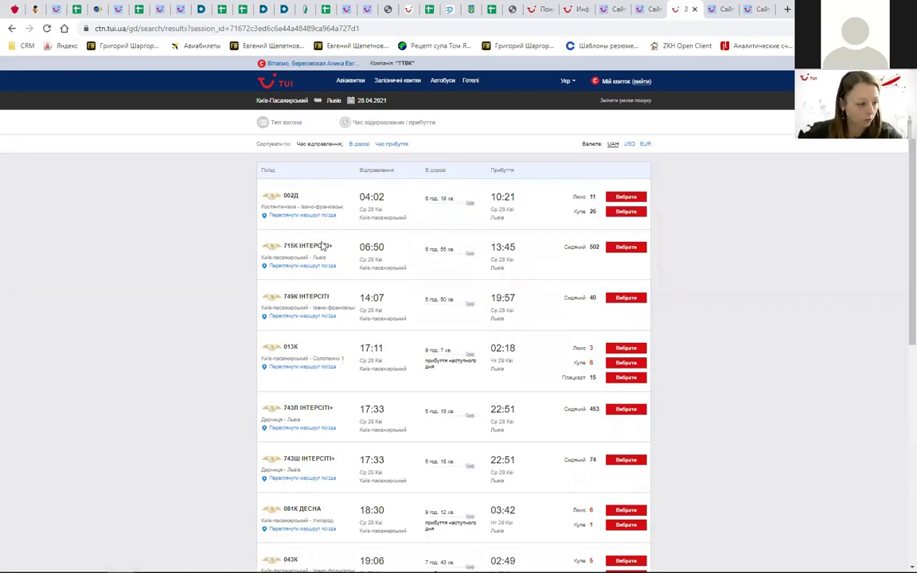
# Step: Select coupe seat 36 in carriage 2 of train 002Д and open the НАЛАШТУВАННЯ agent fee panel
pyautogui.click(625, 213)
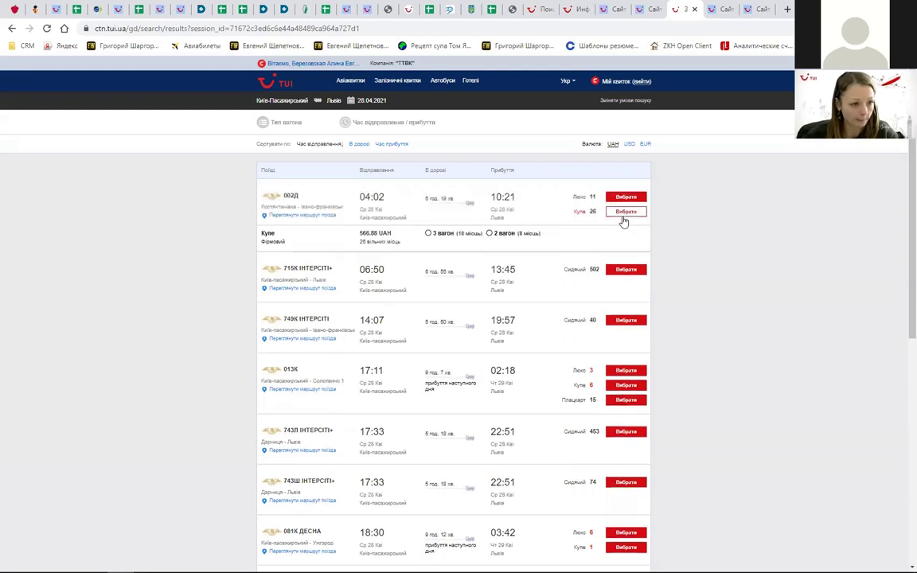
pyautogui.click(511, 236)
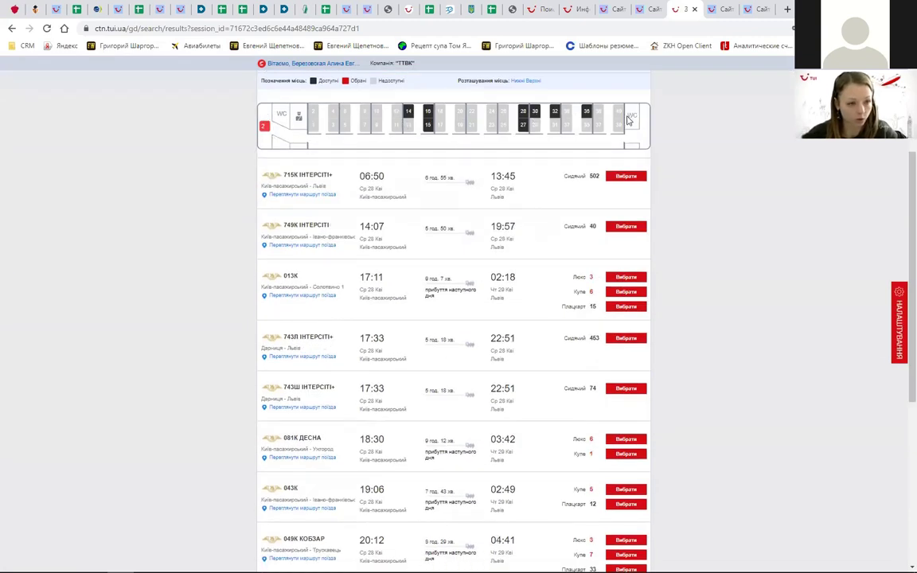
pyautogui.scroll(2, 587, 227)
pyautogui.click(586, 223)
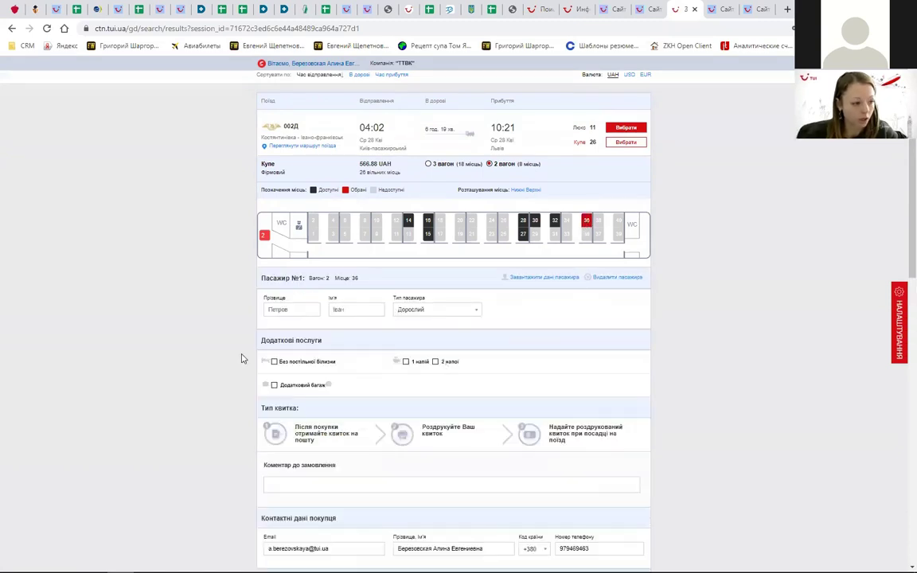
pyautogui.scroll(-2, 586, 448)
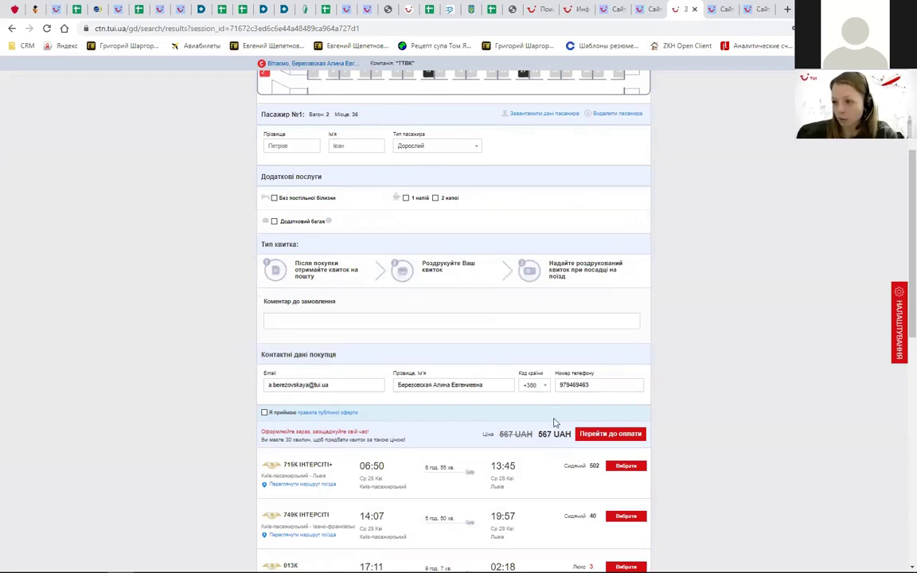
pyautogui.click(902, 334)
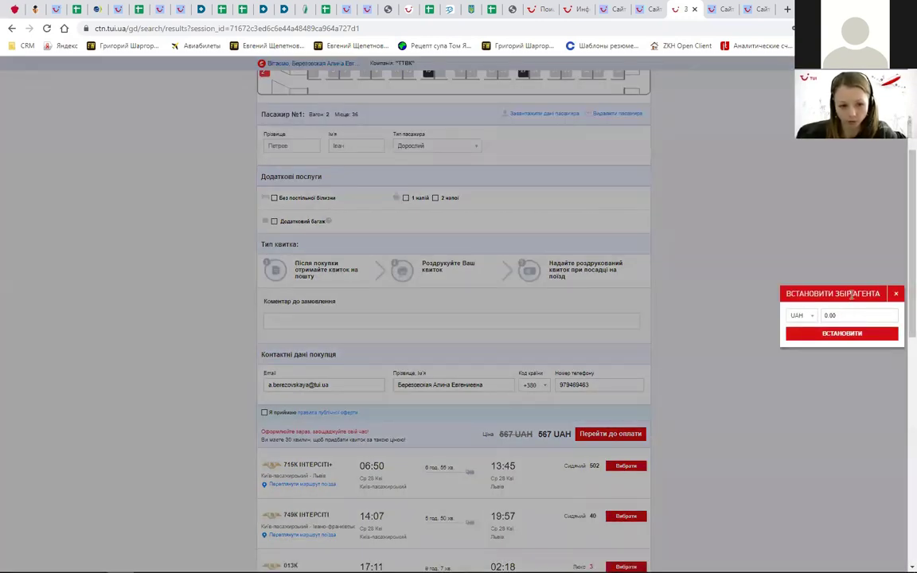
# Step: Replace the 0.00 agent fee with 100 UAH in the ВСТАНОВИТИ ЗБІР АГЕНТА dialog and apply it
pyautogui.click(895, 294)
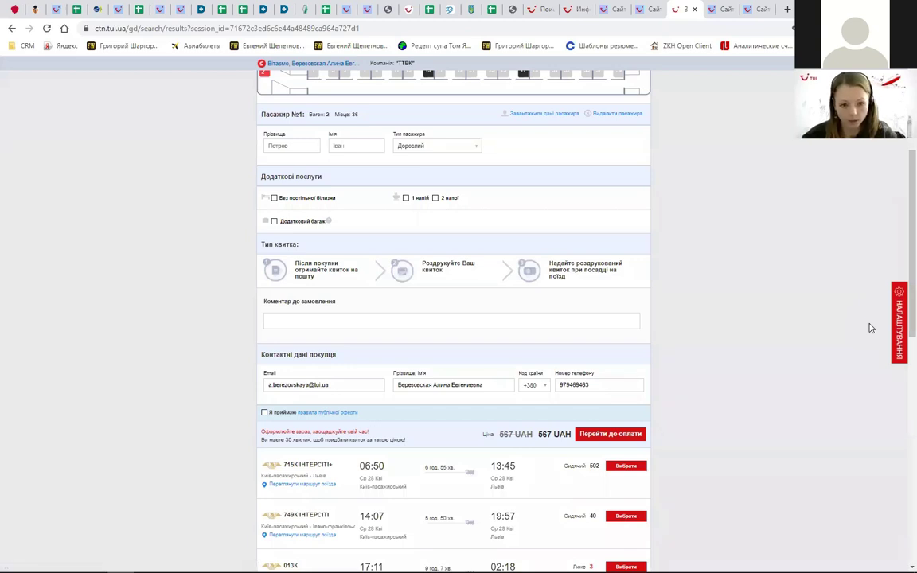
pyautogui.click(899, 335)
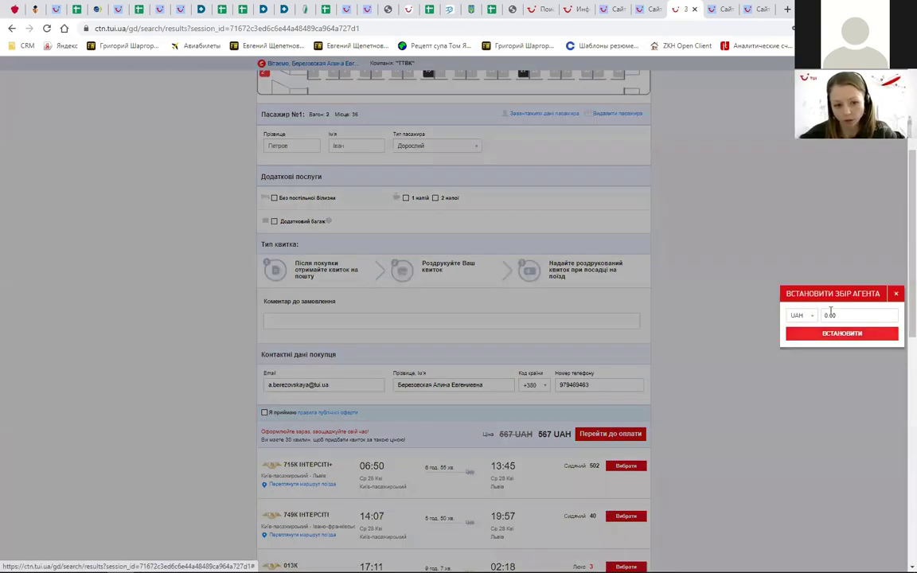
pyautogui.moveTo(843, 315); pyautogui.dragTo(801, 322)
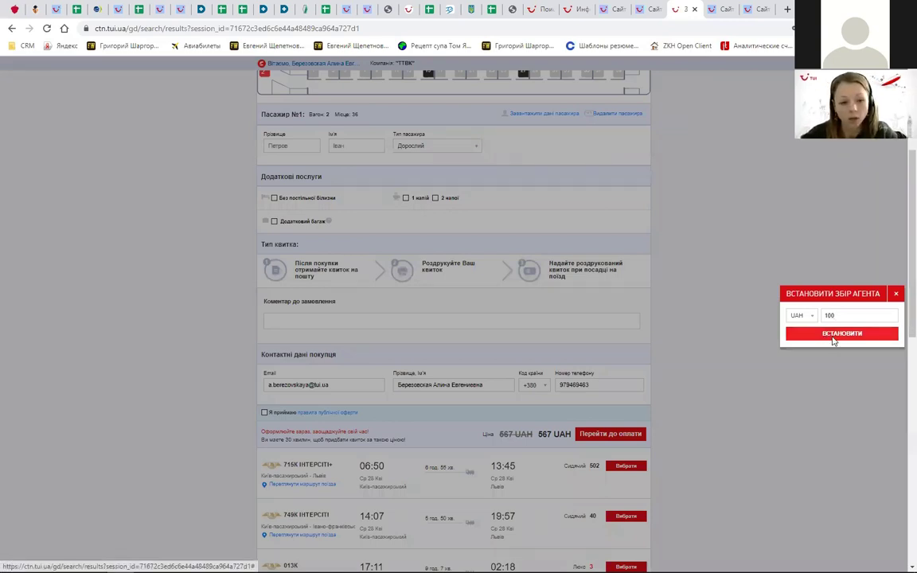
pyautogui.click(833, 335)
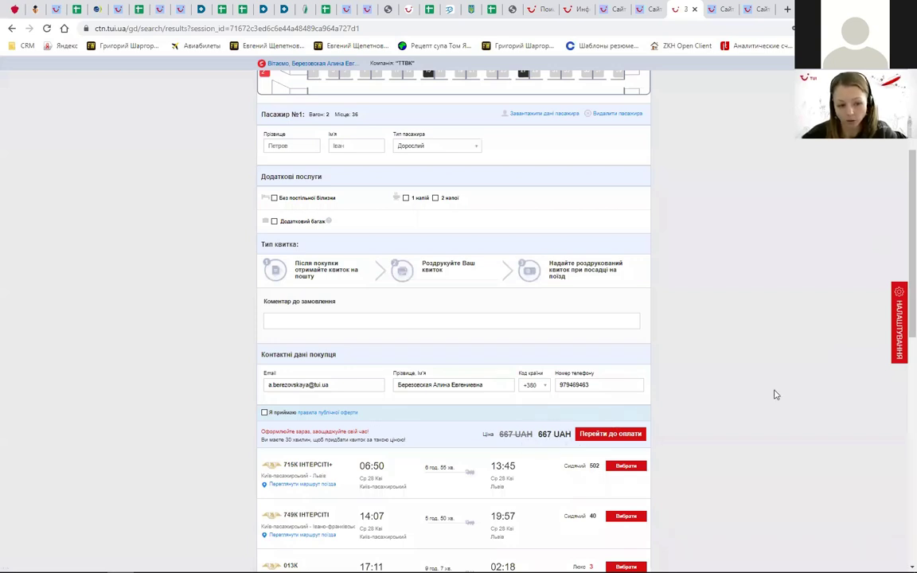
# Step: Change the agent fee to 200 so the ticket price becomes 767 UAH
pyautogui.click(806, 305)
pyautogui.doubleClick(812, 318)
pyautogui.write('200')
pyautogui.press('Return')
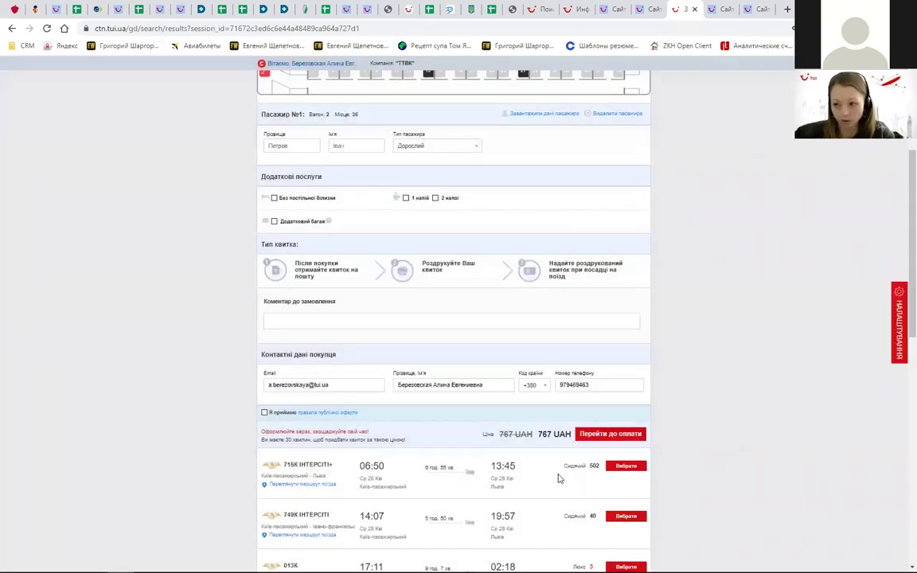
# Step: Proceed toward payment and fill in the passenger's surname and first name
pyautogui.click(581, 435)
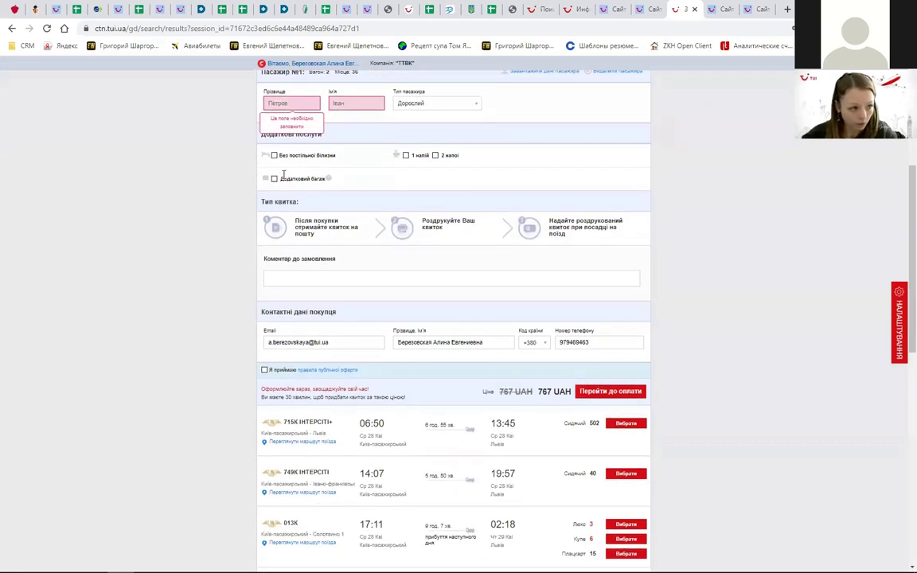
pyautogui.scroll(2, 457, 311)
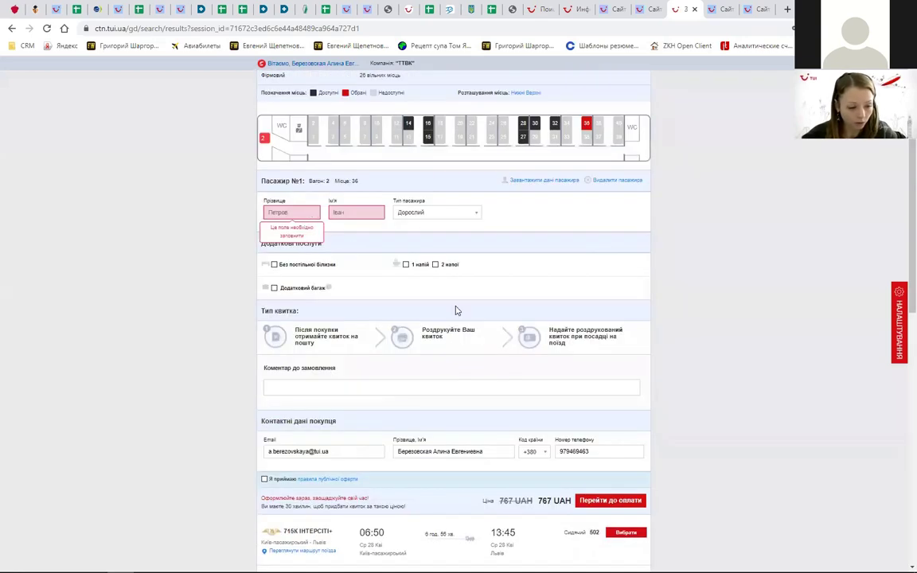
pyautogui.click(290, 212)
pyautogui.write('Апрпа')
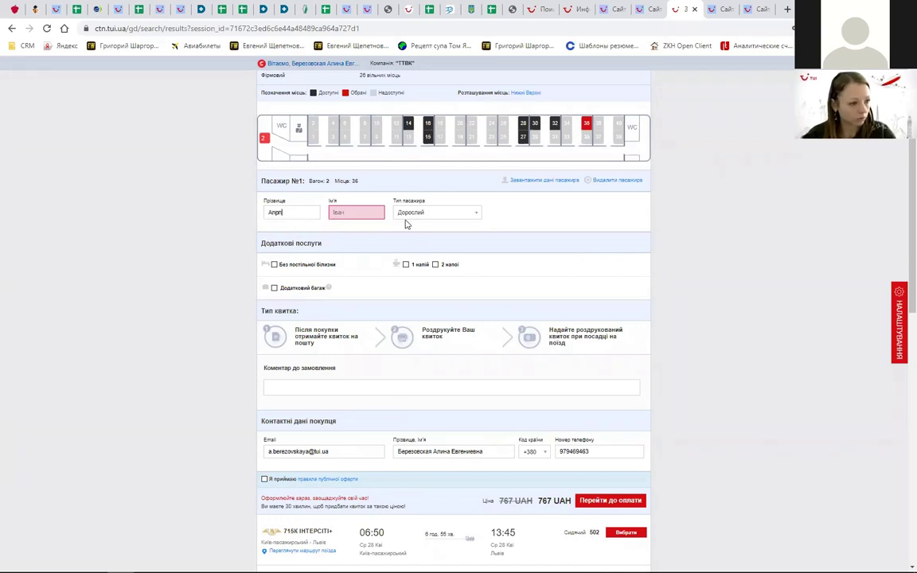
pyautogui.click(366, 213)
pyautogui.write('Вваа')
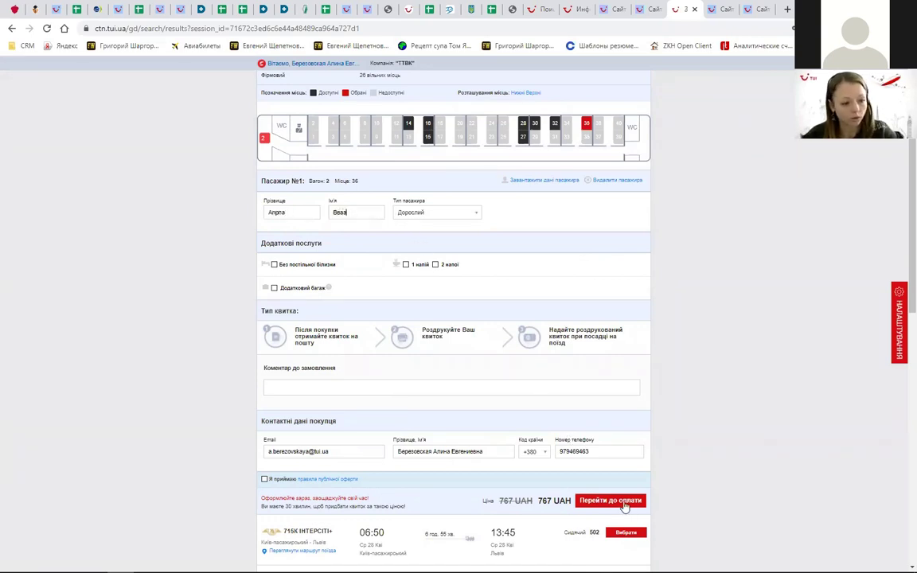
# Step: Accept the public offer terms (Я приймаю) and submit the order for payment
pyautogui.click(610, 500)
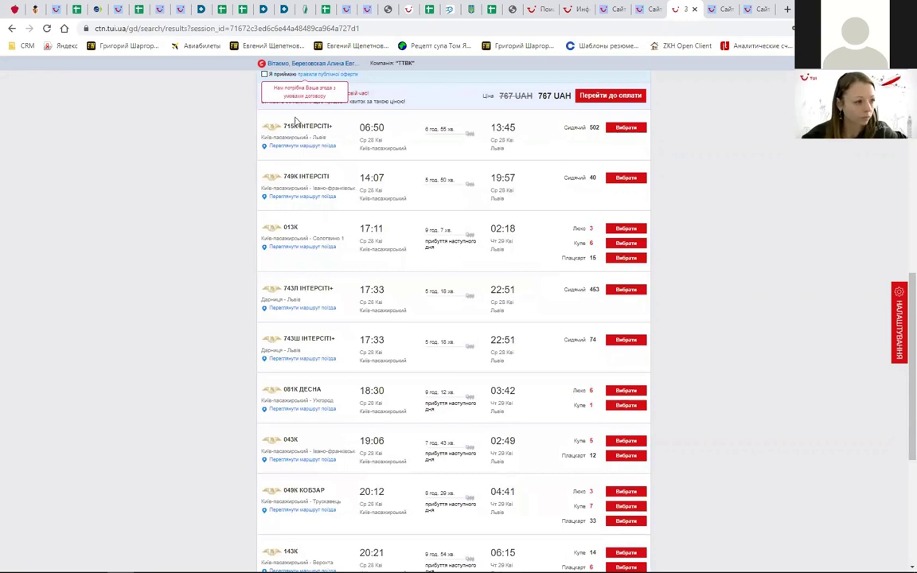
pyautogui.scroll(2, 269, 253)
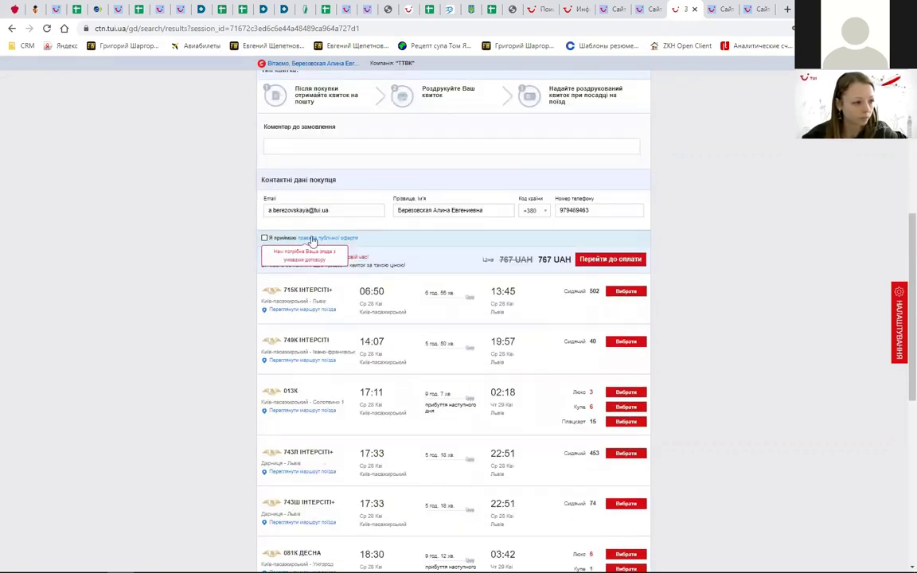
pyautogui.click(265, 238)
pyautogui.click(635, 261)
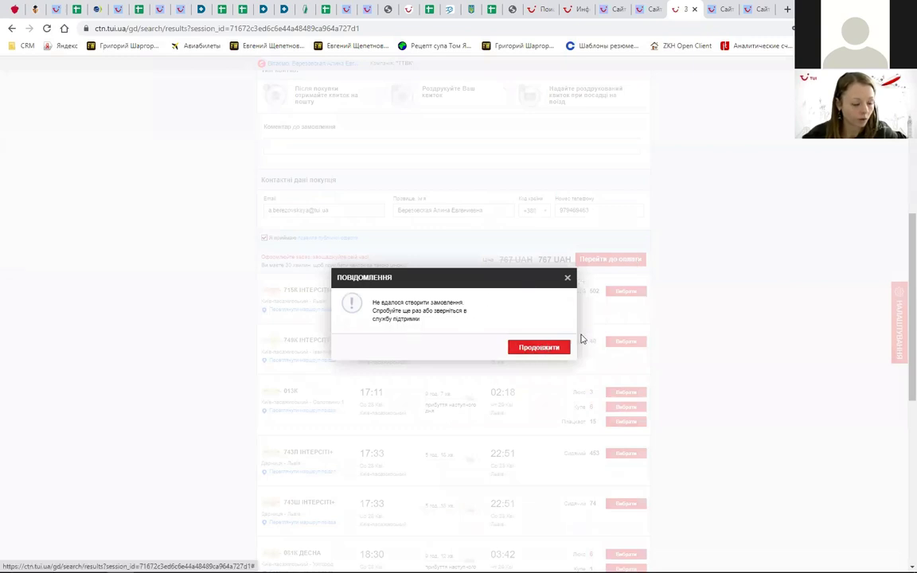
# Step: Dismiss the order-creation error and scroll back up to the train 002Д booking form with seat 36
pyautogui.click(534, 347)
pyautogui.scroll(2, 400, 368)
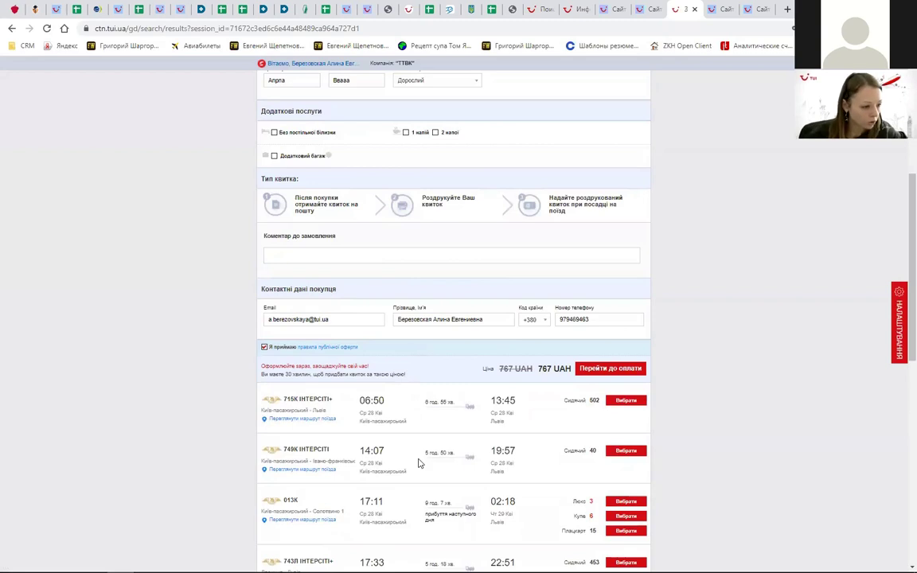
pyautogui.scroll(1, 422, 463)
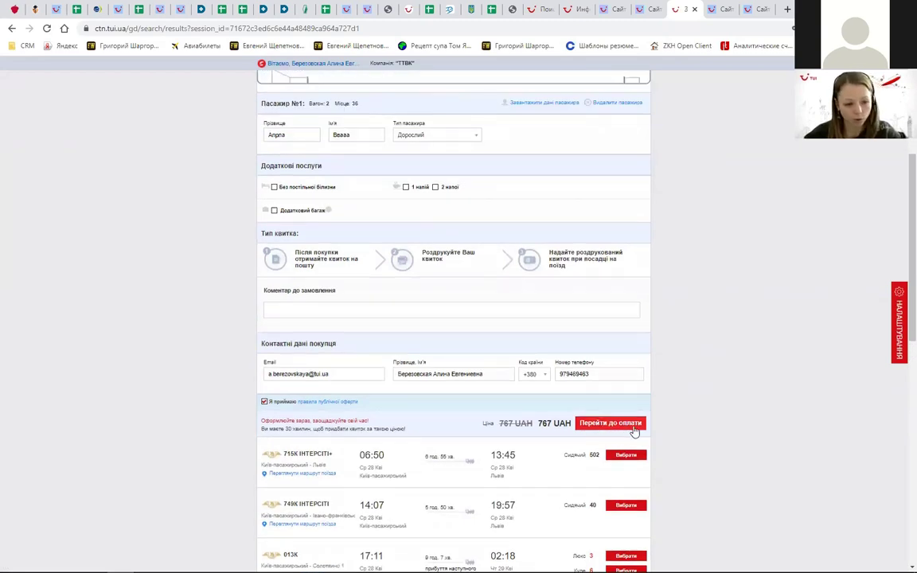
pyautogui.scroll(1, 691, 370)
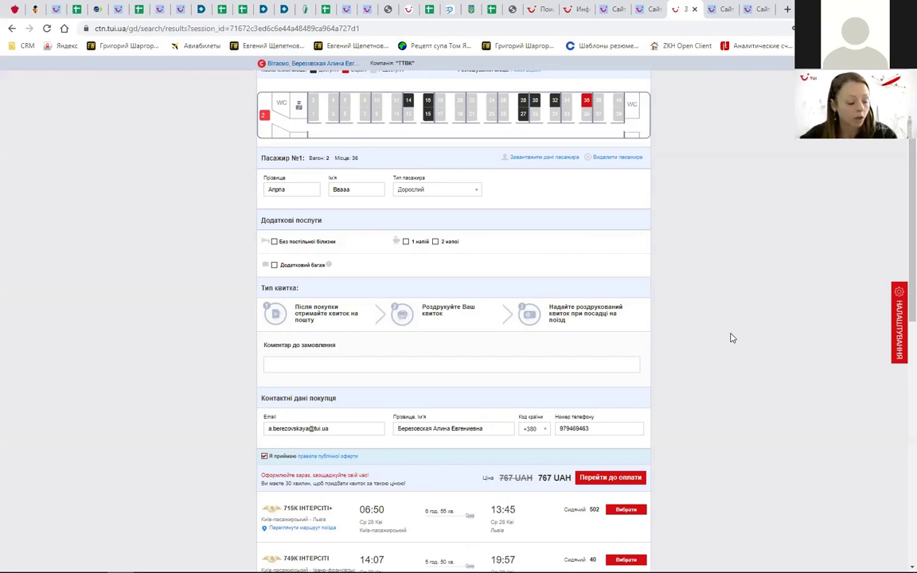
pyautogui.scroll(2, 531, 450)
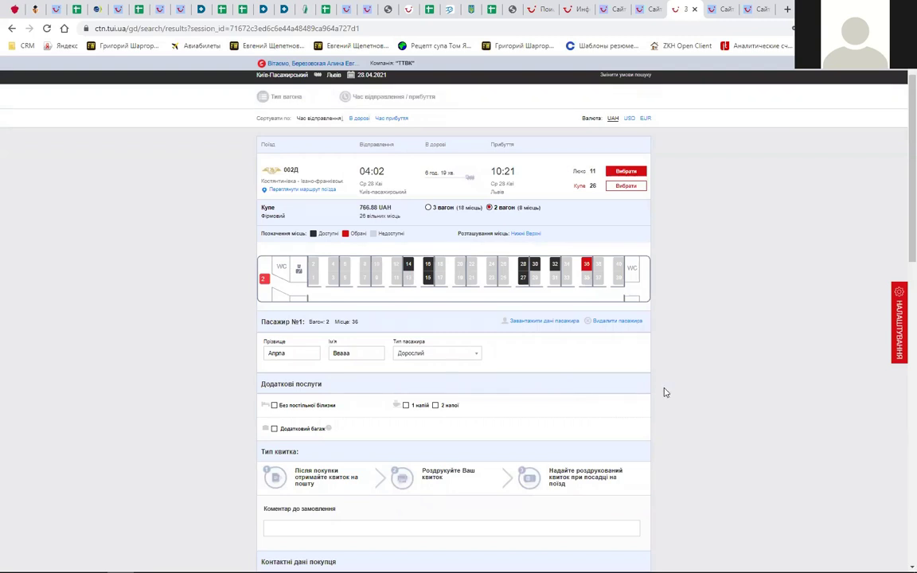
pyautogui.scroll(1, 700, 378)
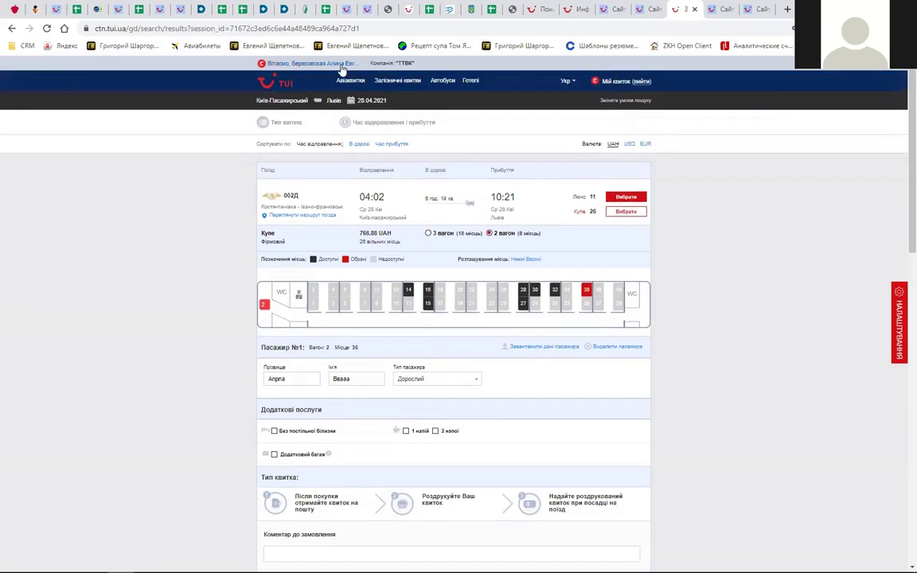
# Step: From the account menu's Список замовлень, open the paid train 046Д order details
pyautogui.click(279, 63)
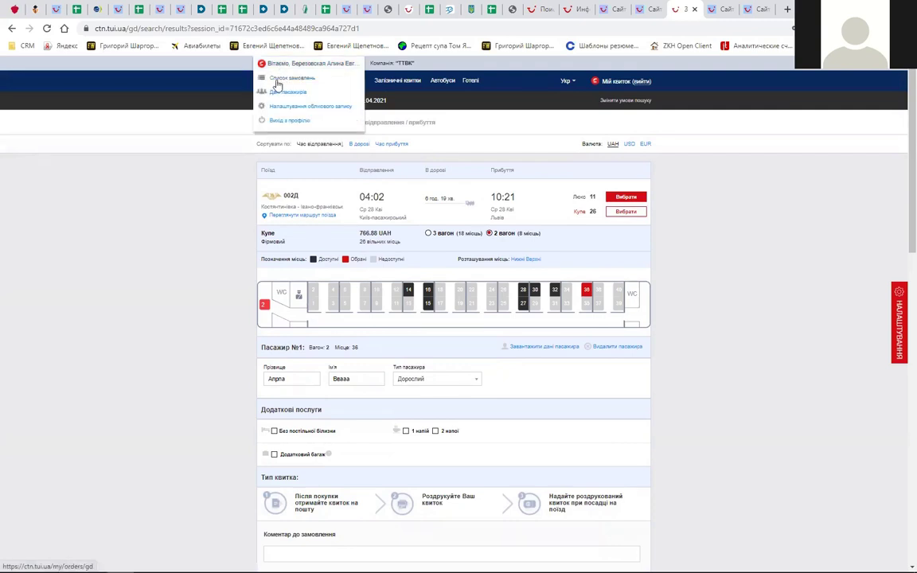
pyautogui.click(280, 80)
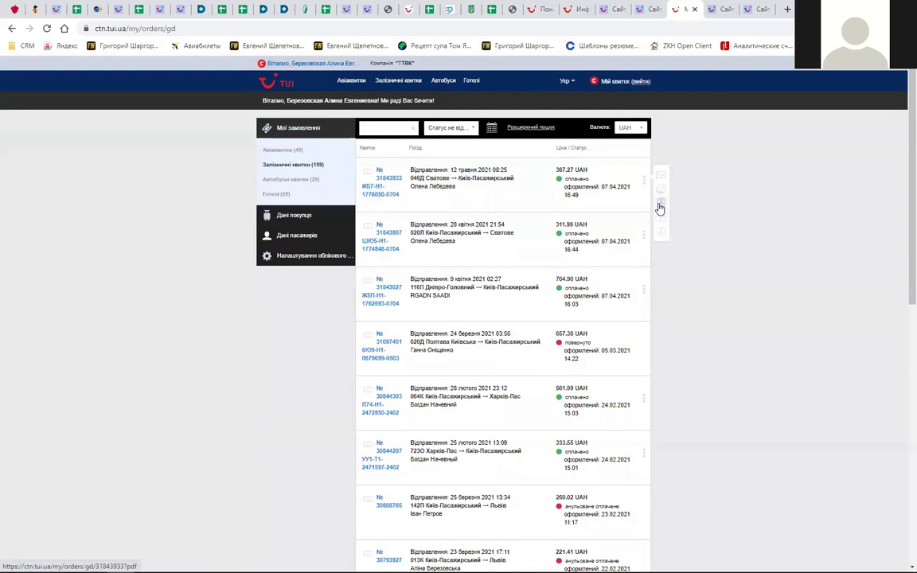
pyautogui.click(660, 204)
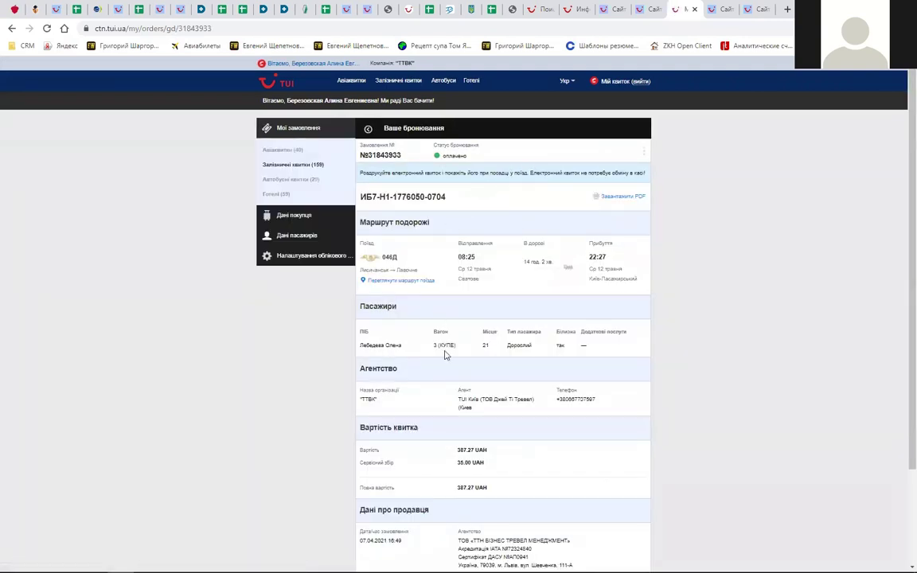
pyautogui.scroll(-2, 446, 355)
pyautogui.scroll(2, 521, 448)
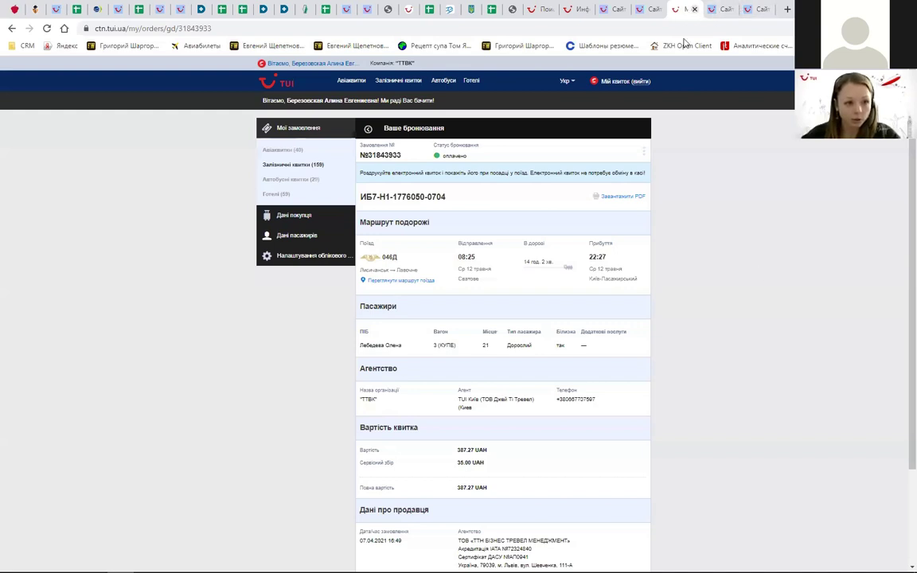
# Step: Close the order details and ticket information tabs
pyautogui.click(694, 8)
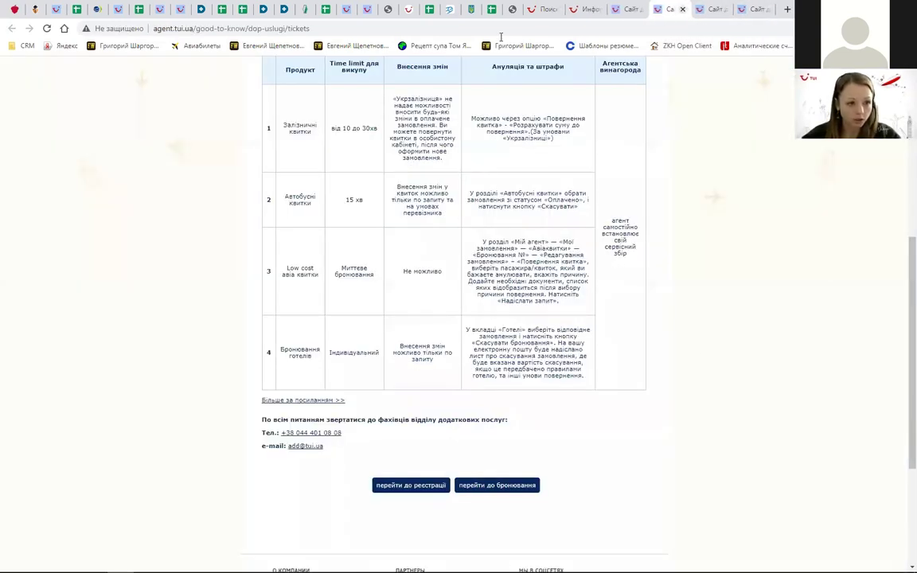
pyautogui.hotkey('ctrl', 'w')
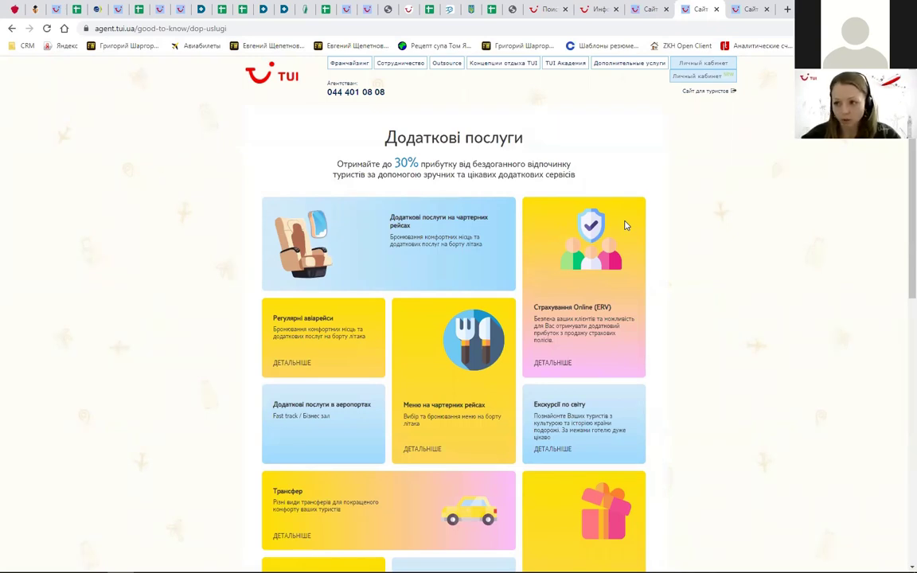
# Step: Return to the Falcon Naama Star 3* Sharm-El-Sheikh booking and scroll through its sections
pyautogui.click(596, 9)
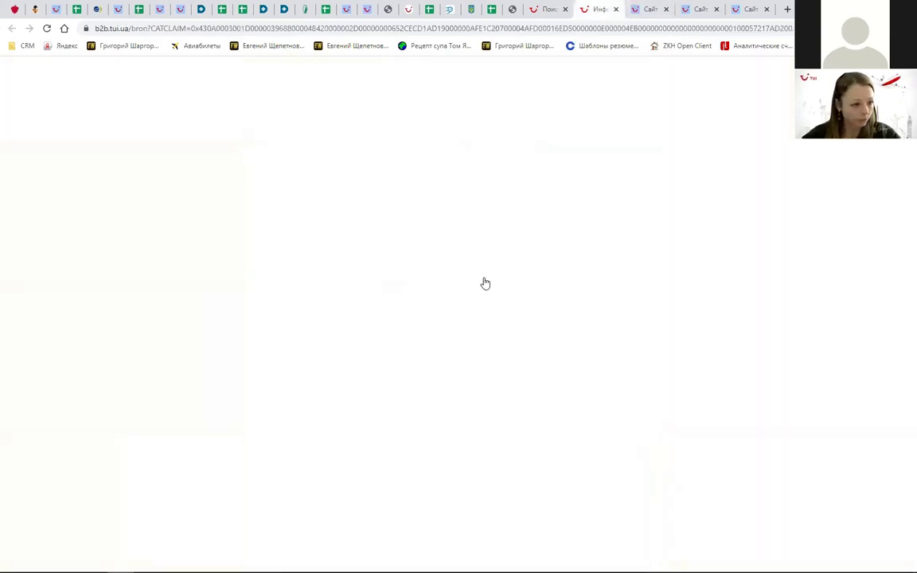
pyautogui.scroll(-3, 784, 263)
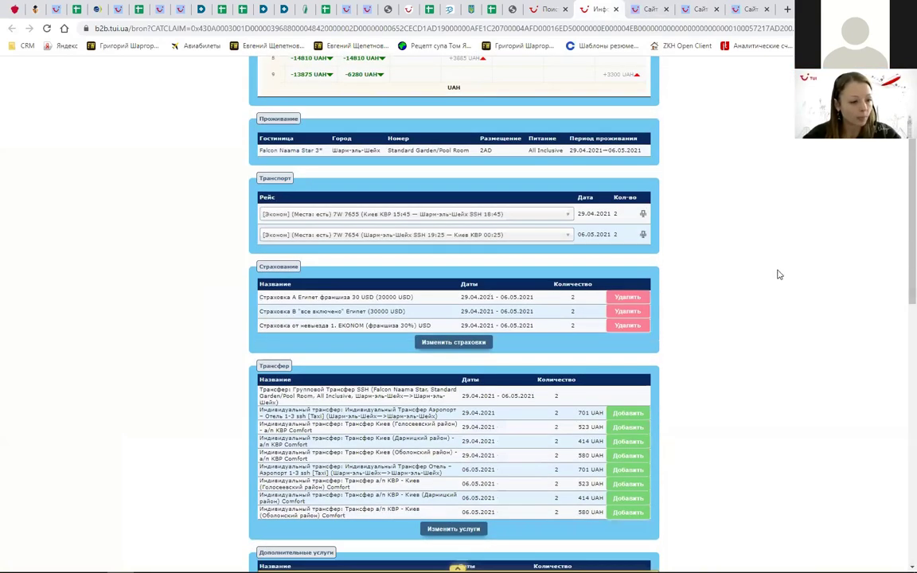
pyautogui.scroll(-5, 779, 275)
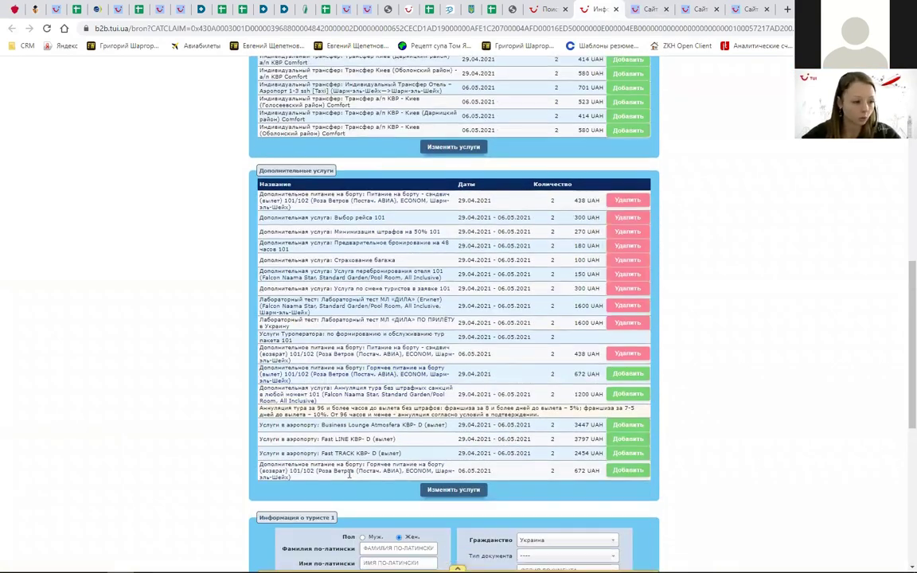
pyautogui.scroll(8, 419, 461)
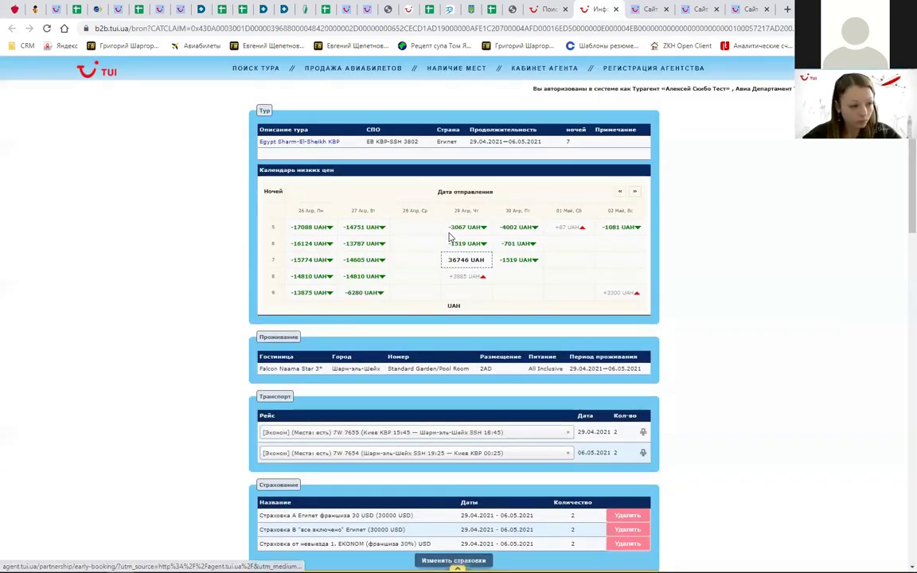
pyautogui.scroll(-2, 390, 191)
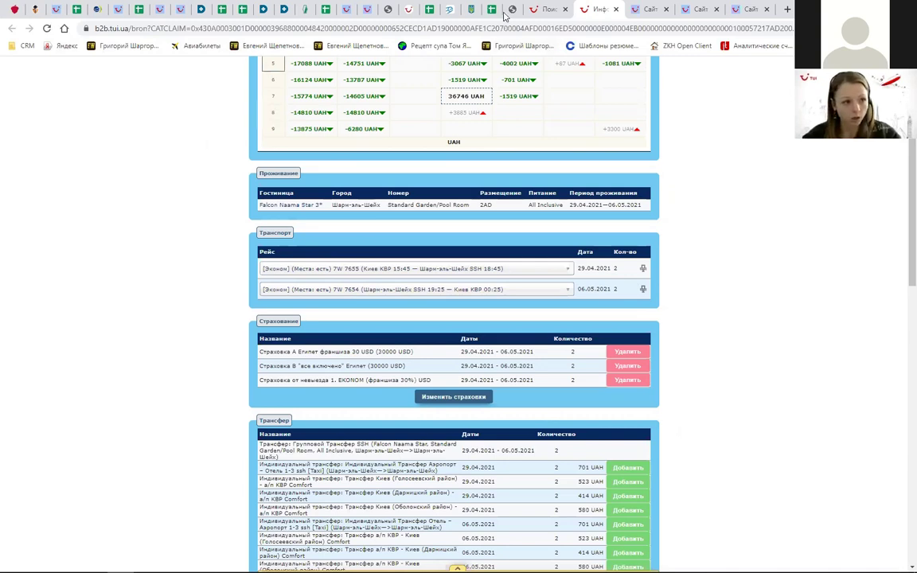
# Step: Open the TUI Transport & Hotels details on Додаткові послуги and go to its registration form
pyautogui.click(666, 9)
pyautogui.click(635, 10)
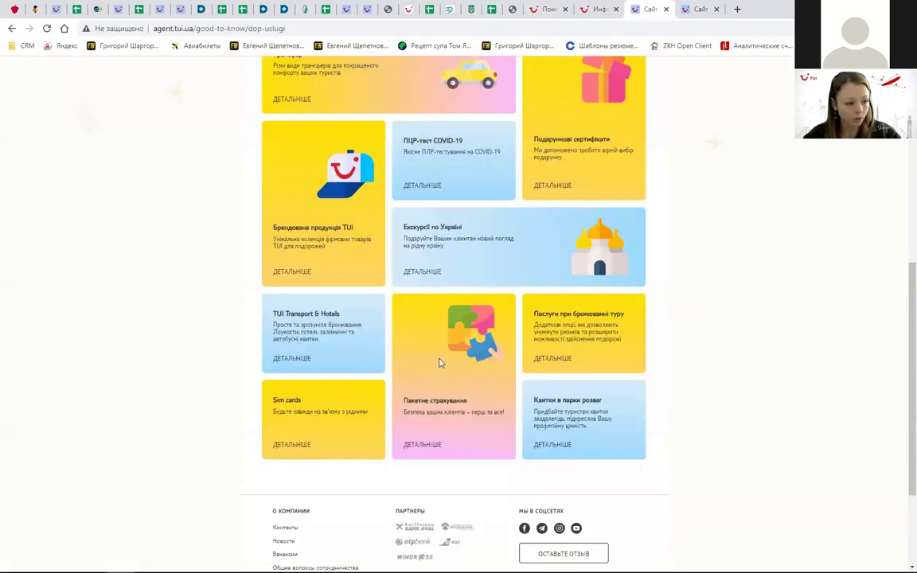
pyautogui.click(291, 359)
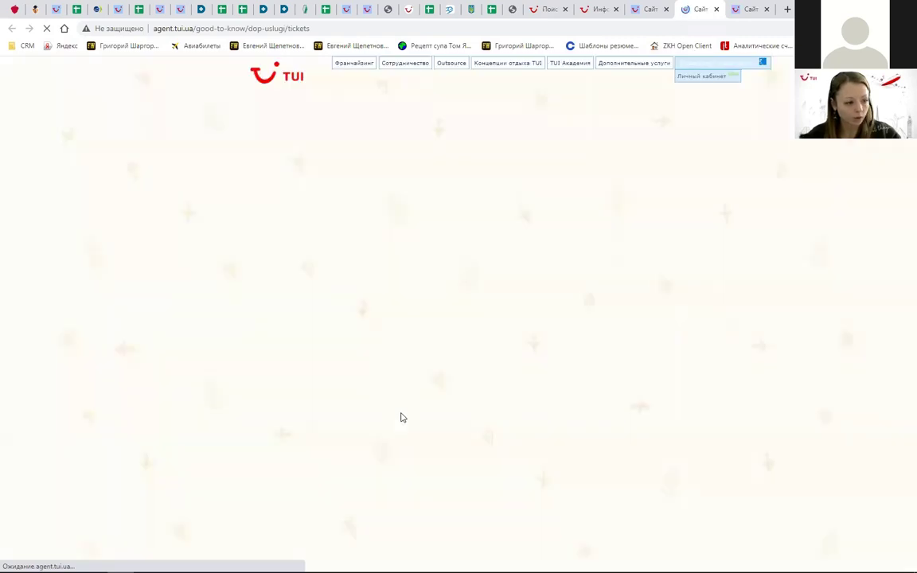
pyautogui.scroll(-8, 381, 347)
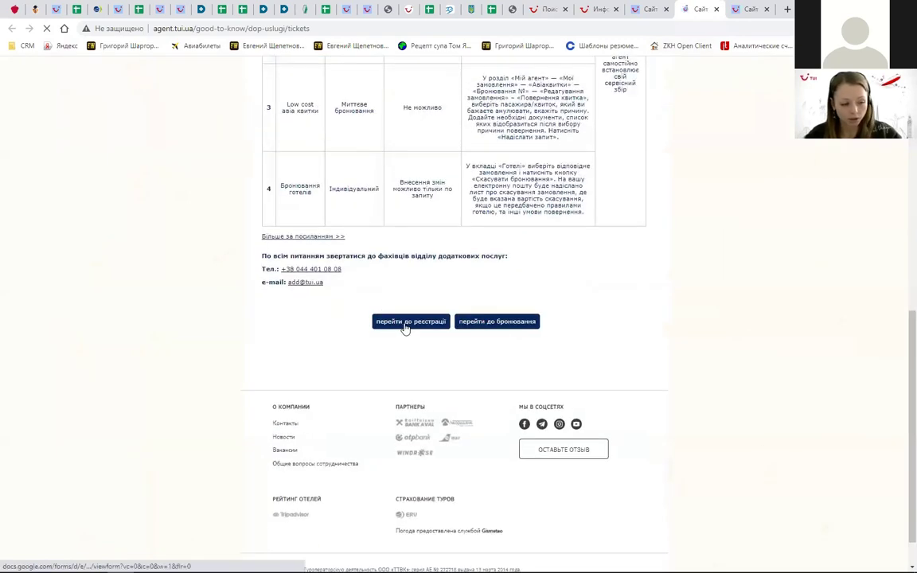
pyautogui.click(405, 323)
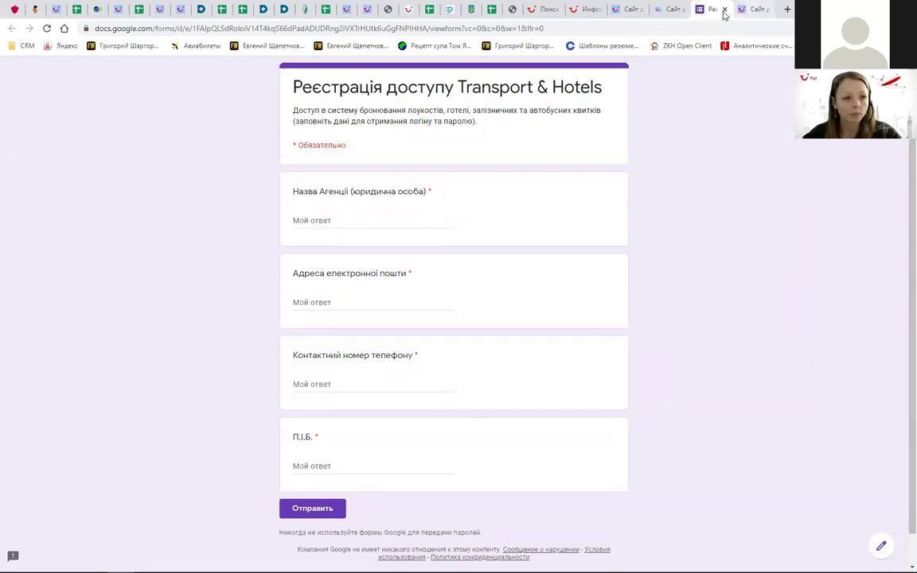
# Step: Close the registration form and return to the Falcon Naama Star 3* booking tab
pyautogui.hotkey('ctrl', 'w')
pyautogui.hotkey('ctrl', 'shift', 'Tab')
pyautogui.hotkey('ctrl', 'shift', 'Tab')
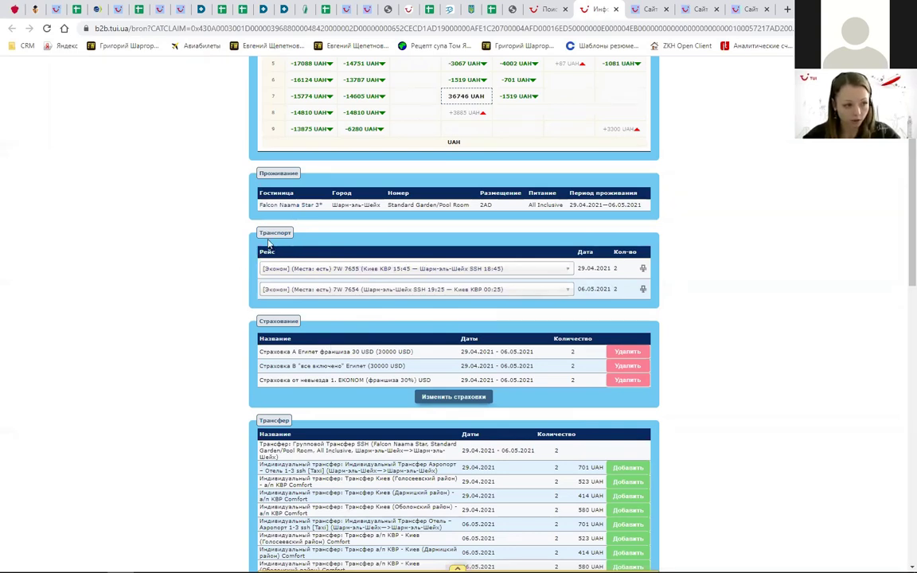
# Step: Assign seats 6C and 6D on flight 7W 7655, after trying then releasing 7C and 7D
pyautogui.click(644, 270)
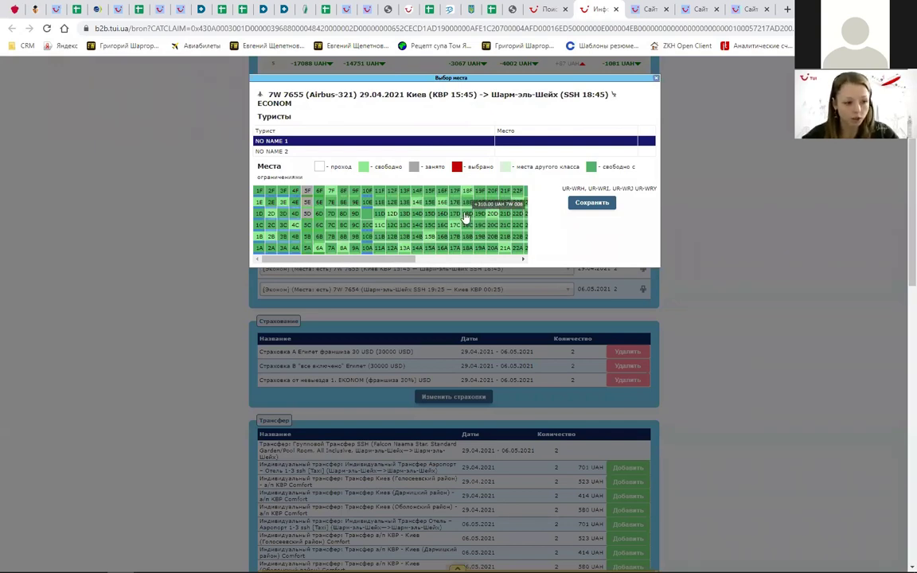
pyautogui.click(331, 226)
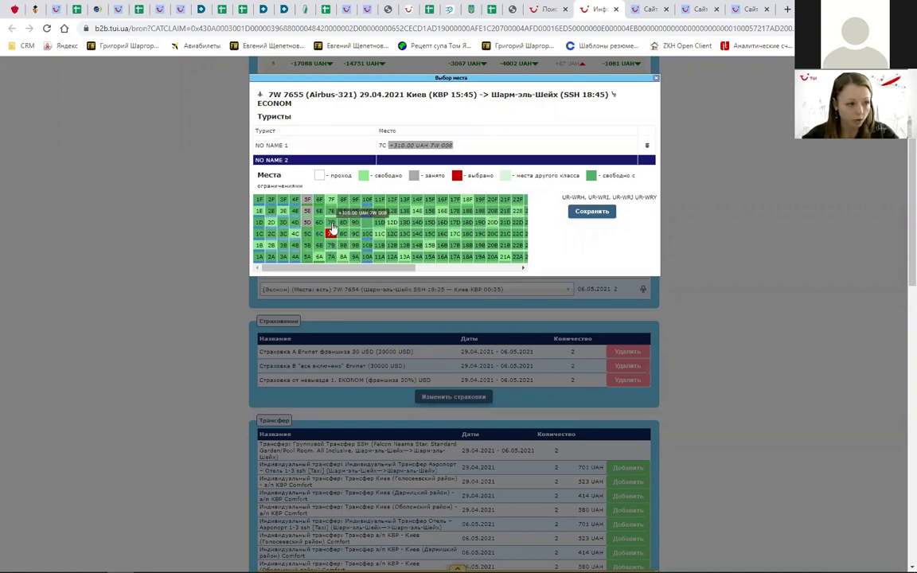
pyautogui.click(331, 224)
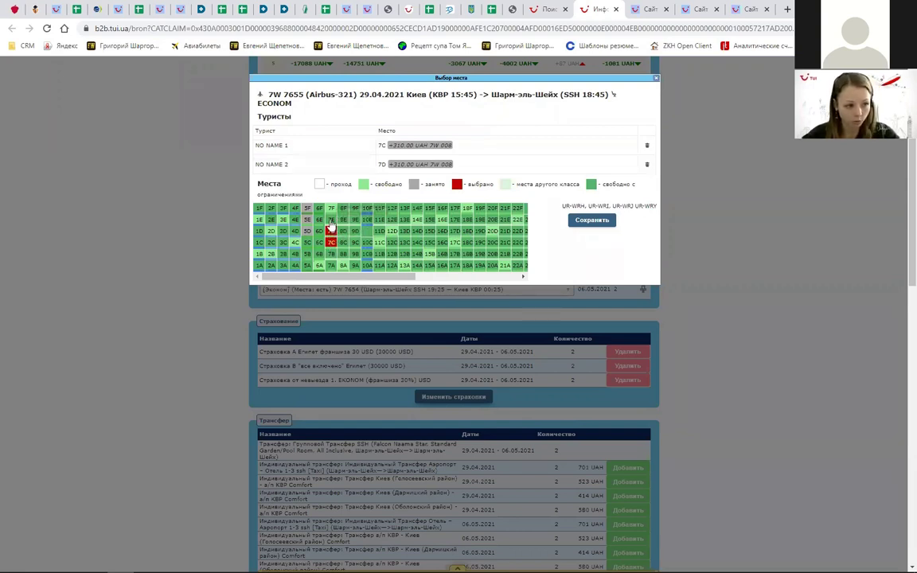
pyautogui.click(331, 241)
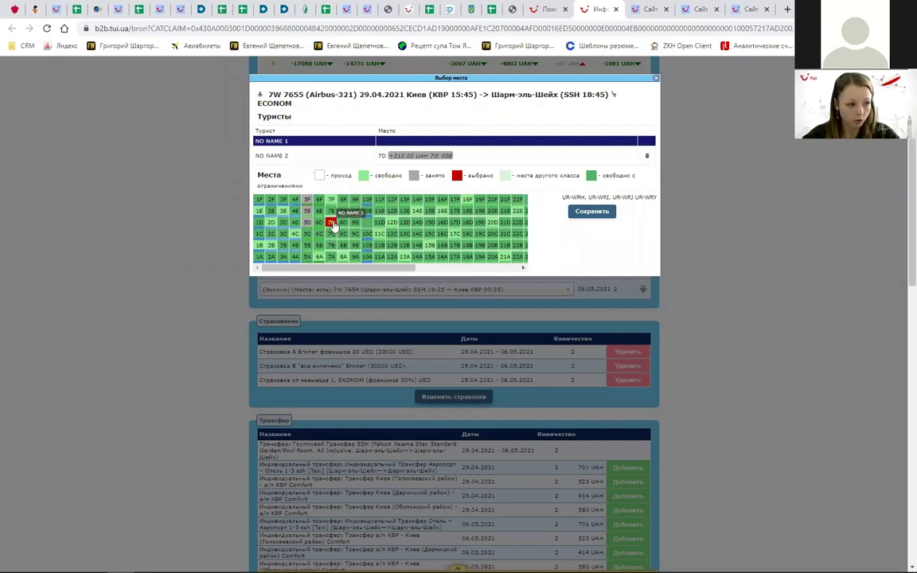
pyautogui.click(331, 223)
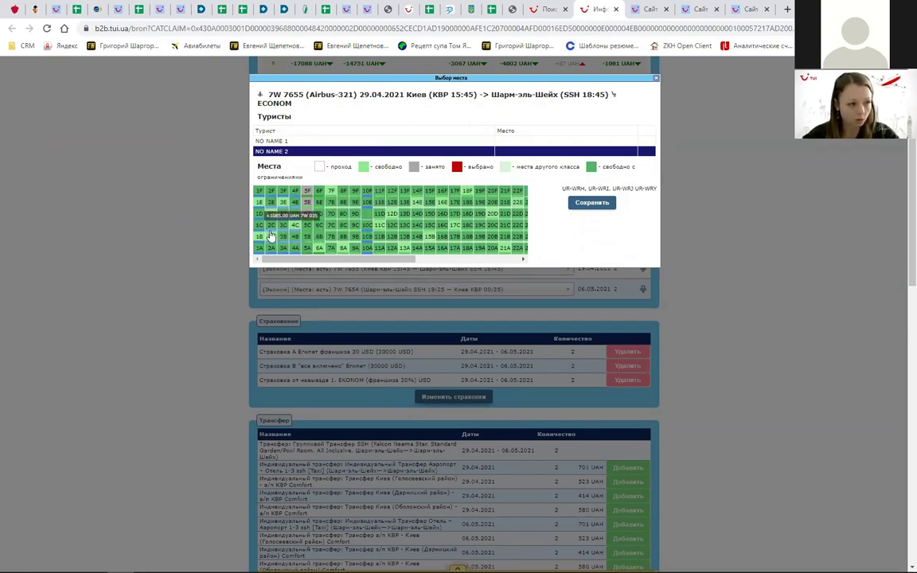
pyautogui.click(320, 228)
pyautogui.click(320, 223)
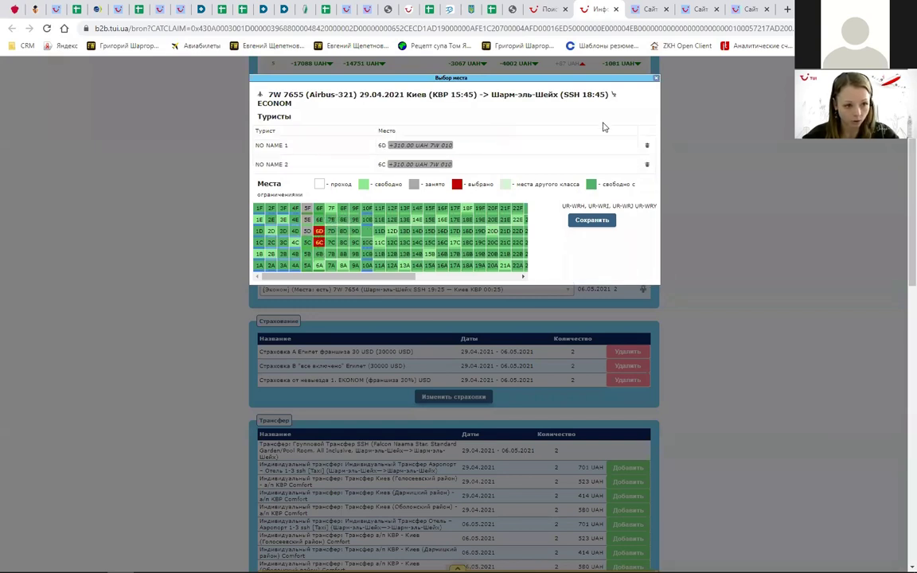
pyautogui.click(656, 78)
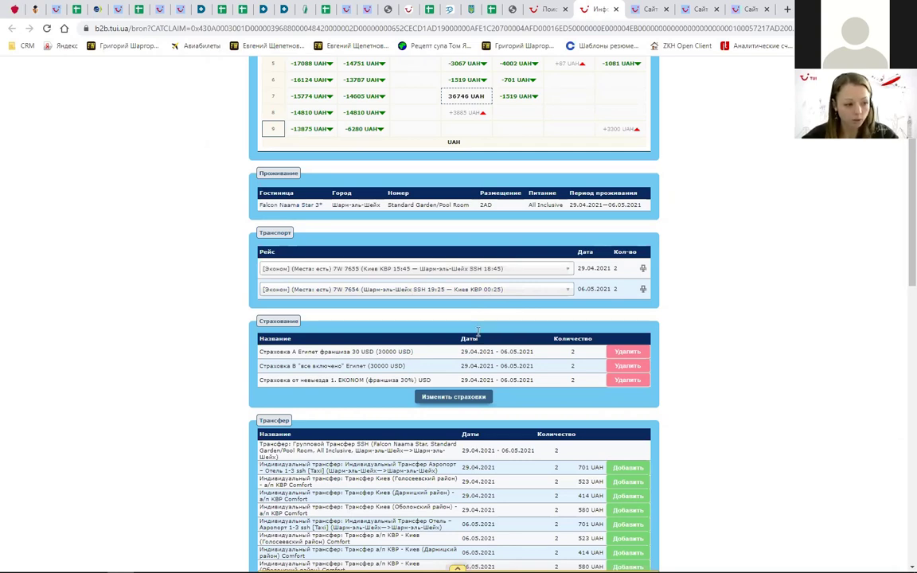
# Step: Scroll through the booking's Дополнительные услуги, then return to the agent site's Додаткові послуги page
pyautogui.scroll(-1, 478, 334)
pyautogui.scroll(-3, 477, 336)
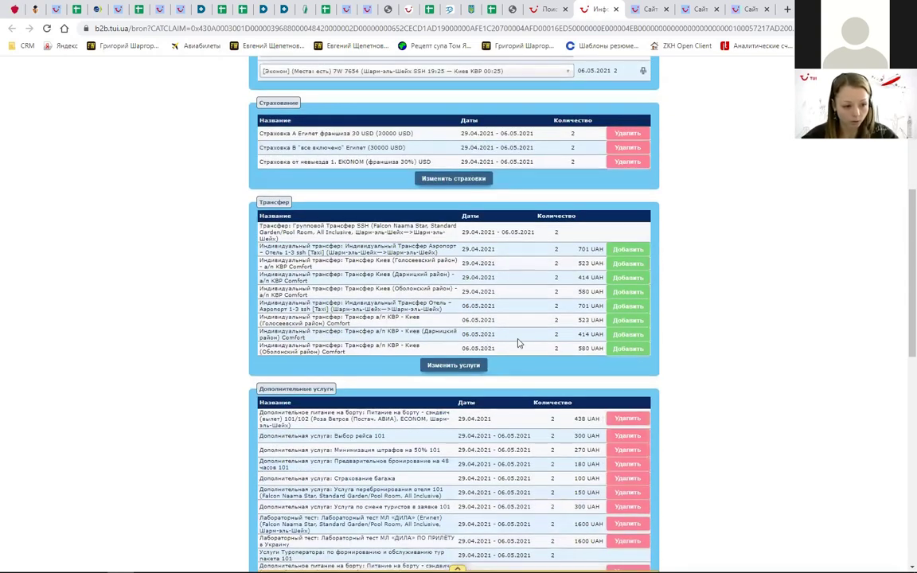
pyautogui.scroll(-2, 402, 340)
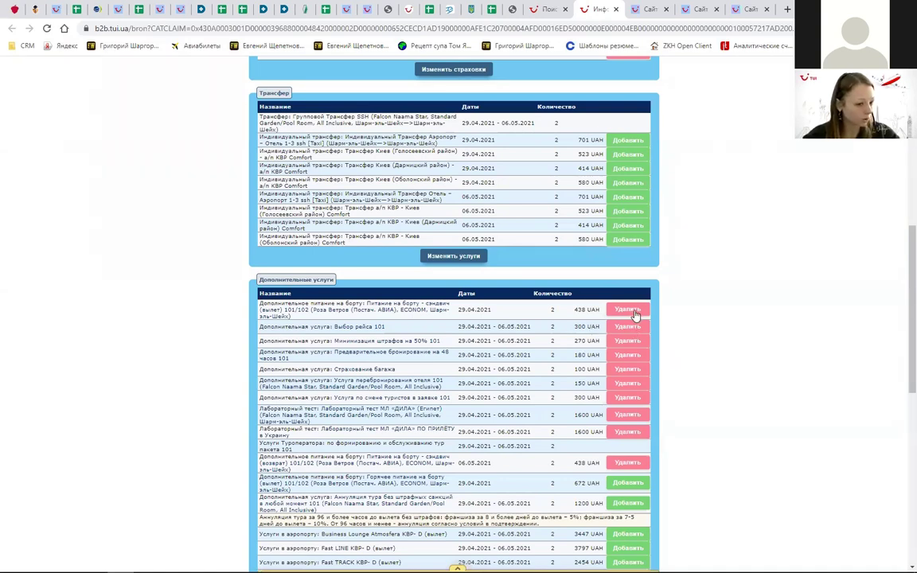
pyautogui.scroll(-1, 436, 400)
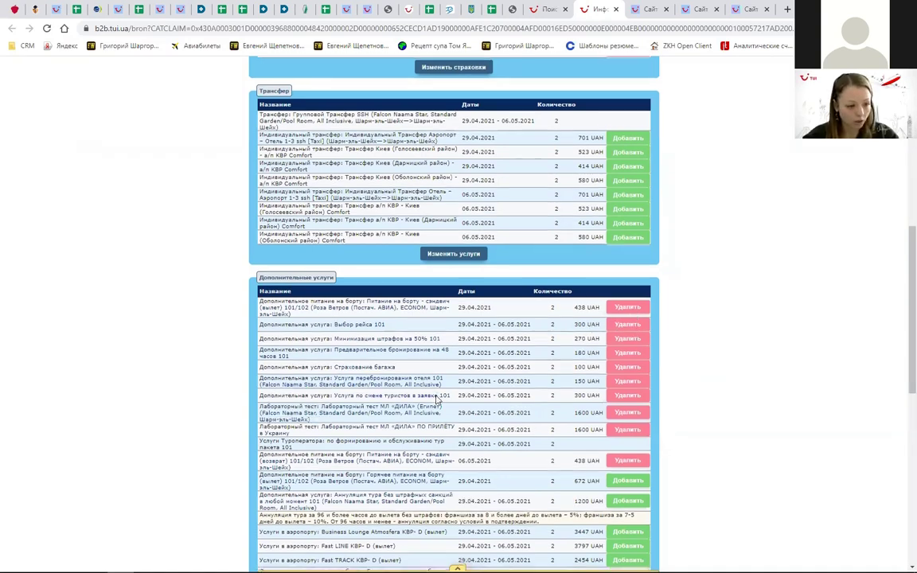
pyautogui.scroll(-2, 436, 400)
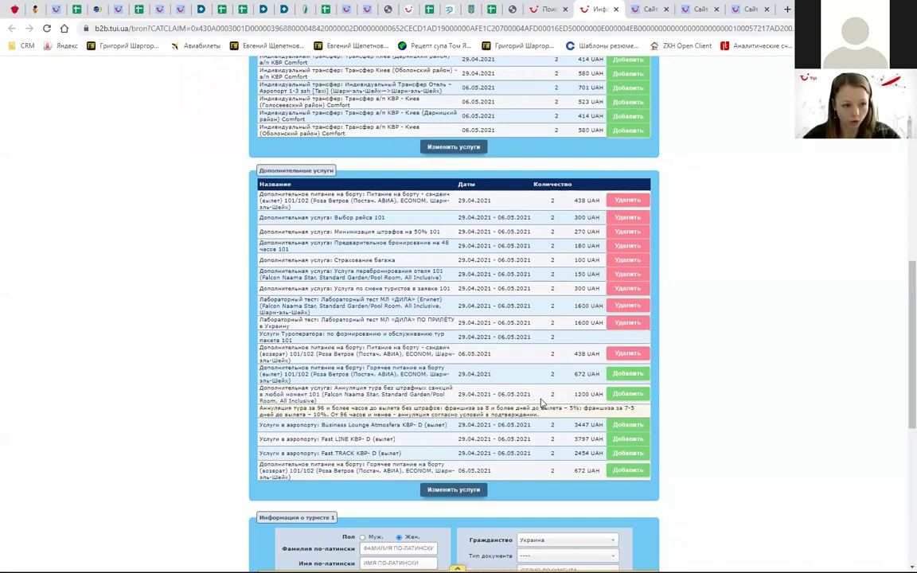
pyautogui.click(648, 9)
pyautogui.scroll(5, 426, 381)
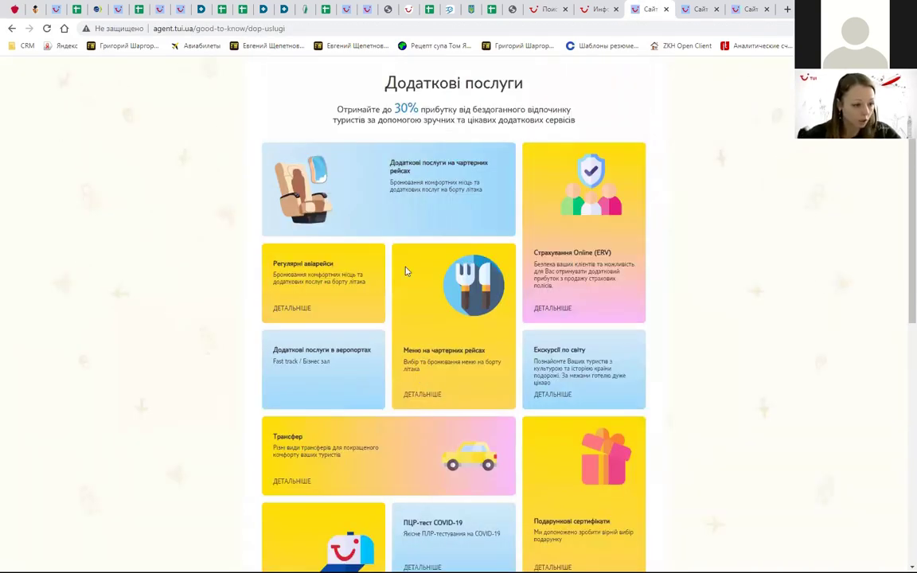
# Step: Open the charter flight menu service and view the WindRose in-flight meal offer
pyautogui.click(409, 394)
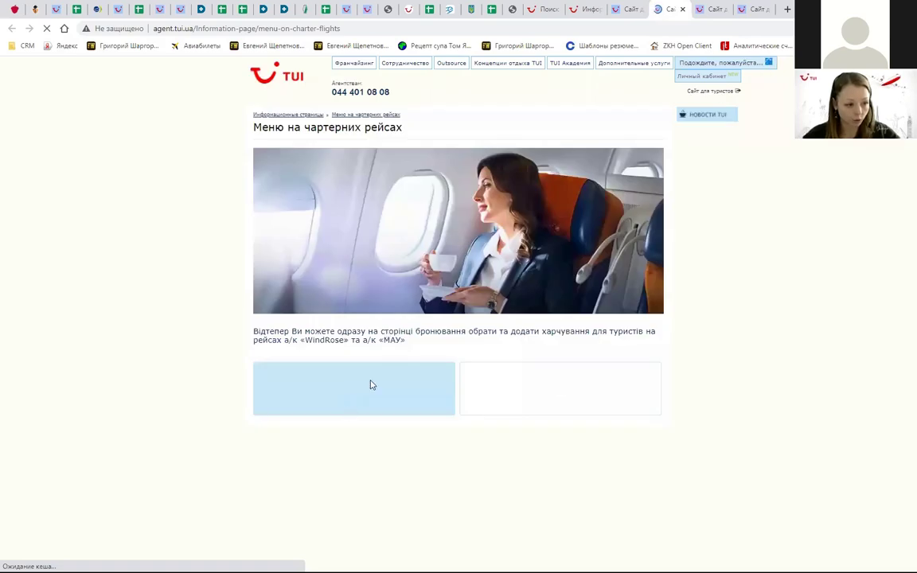
pyautogui.scroll(-1, 594, 383)
pyautogui.click(355, 331)
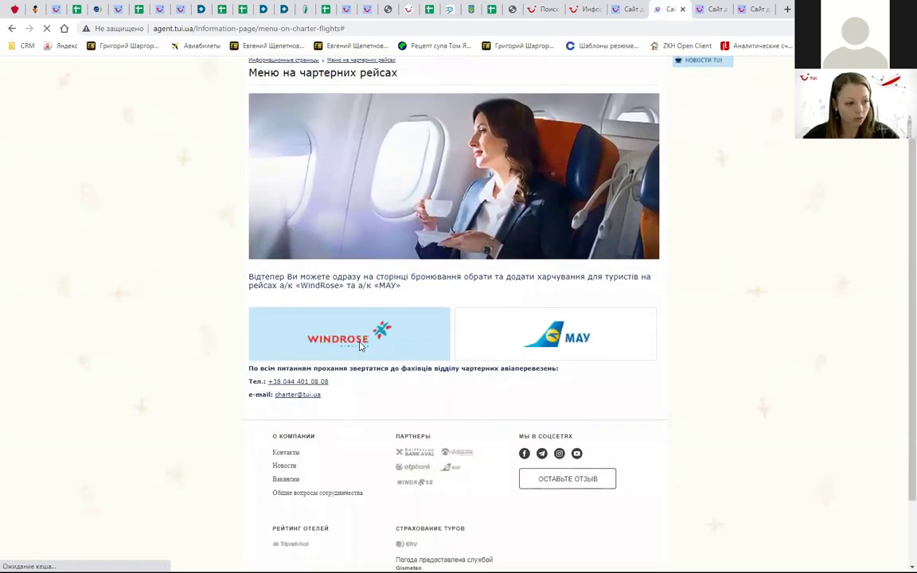
pyautogui.scroll(-2, 275, 390)
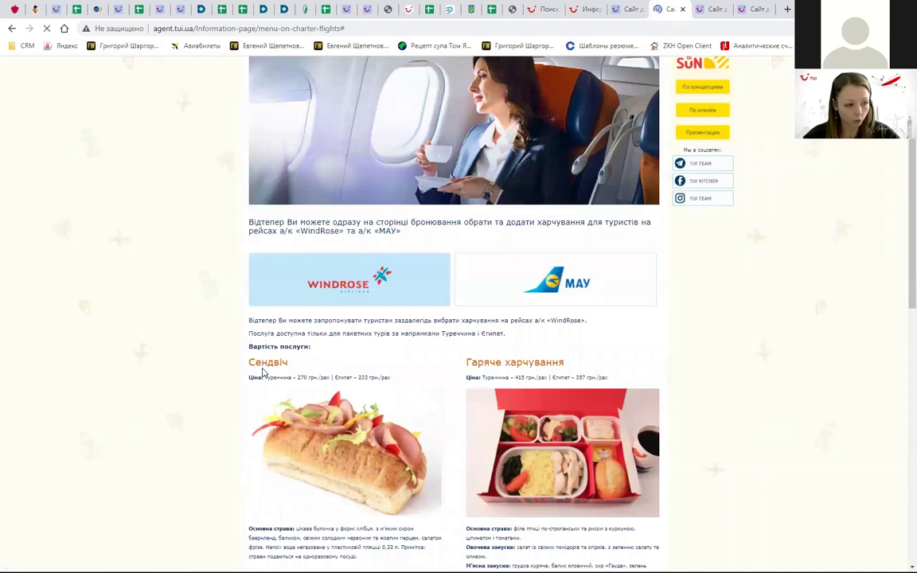
pyautogui.scroll(-2, 277, 399)
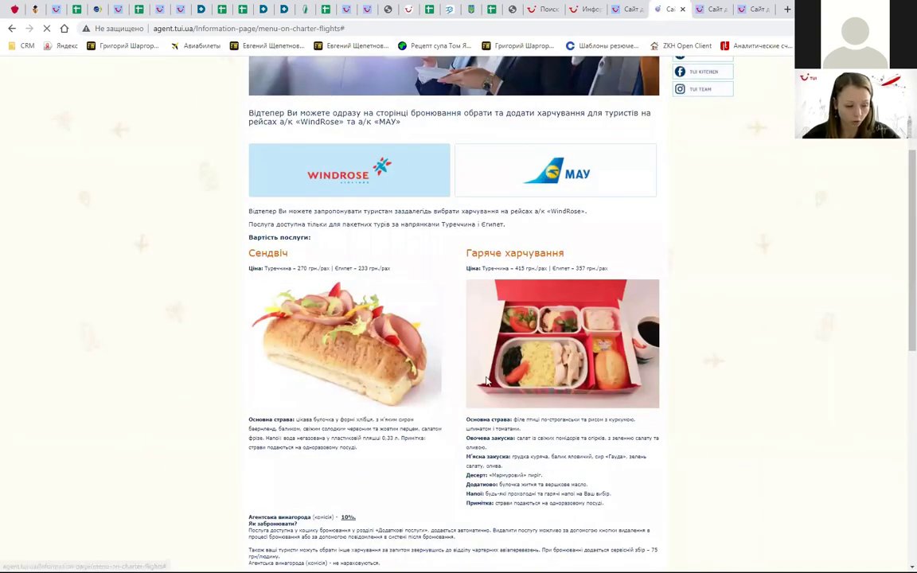
# Step: Switch to the МАУ offer and expand Sky Menu's Бизнес and Эконом meal categories
pyautogui.click(488, 159)
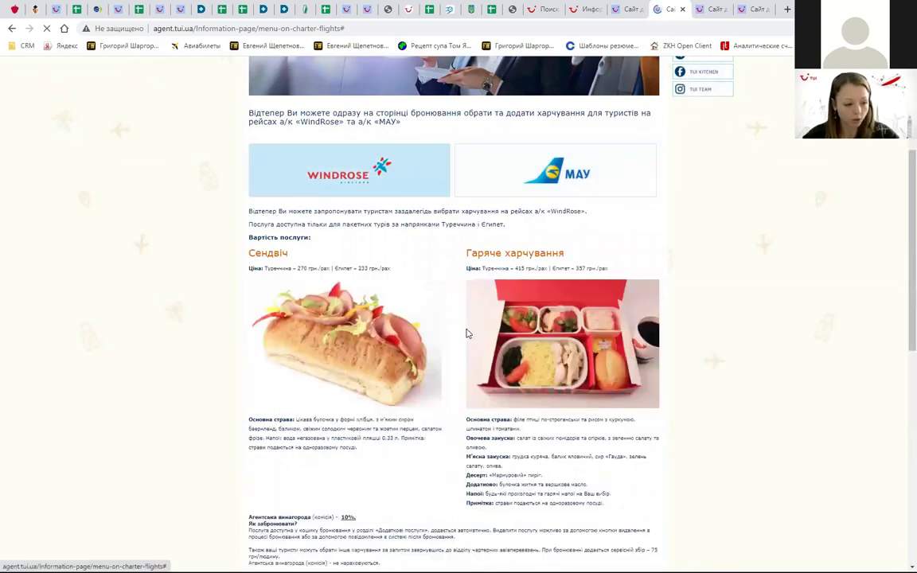
pyautogui.scroll(-7, 359, 276)
pyautogui.click(277, 149)
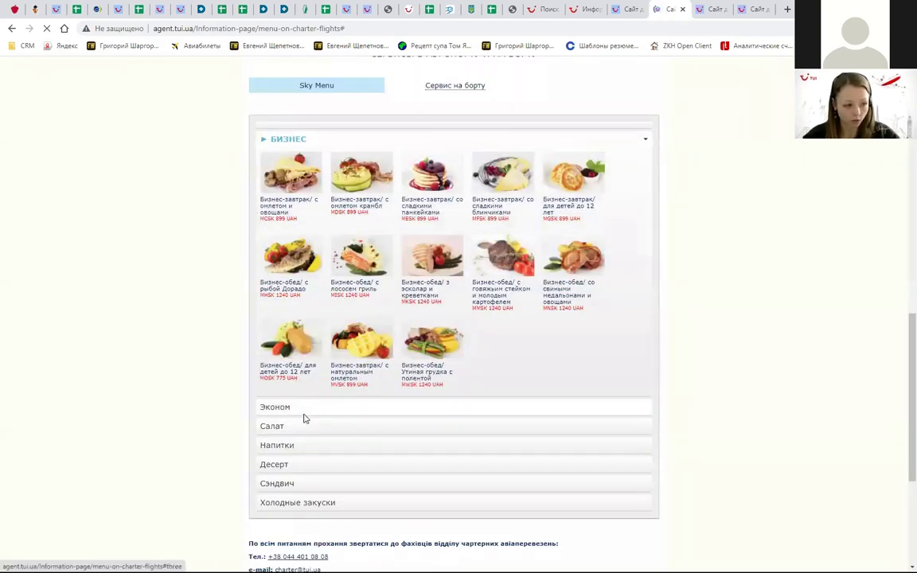
pyautogui.click(305, 417)
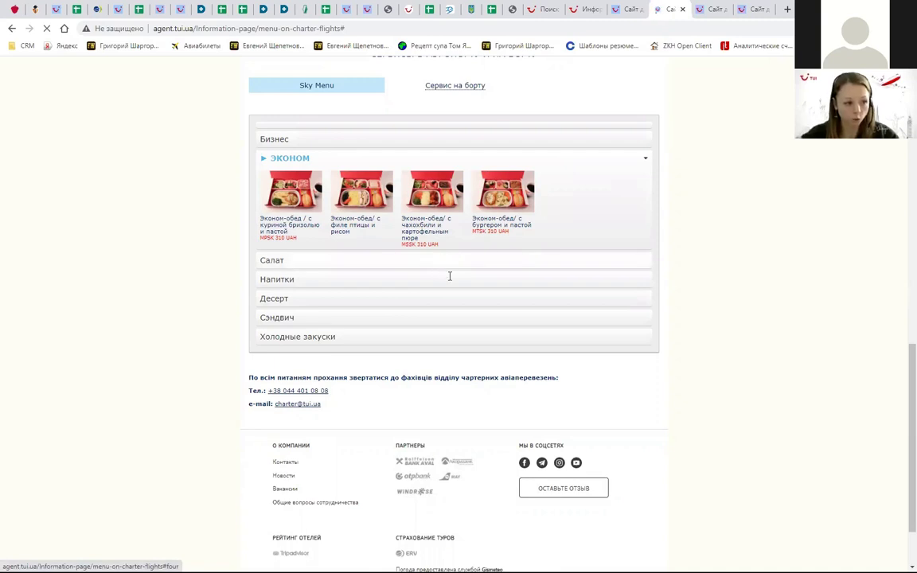
pyautogui.scroll(1, 451, 276)
pyautogui.scroll(1, 542, 408)
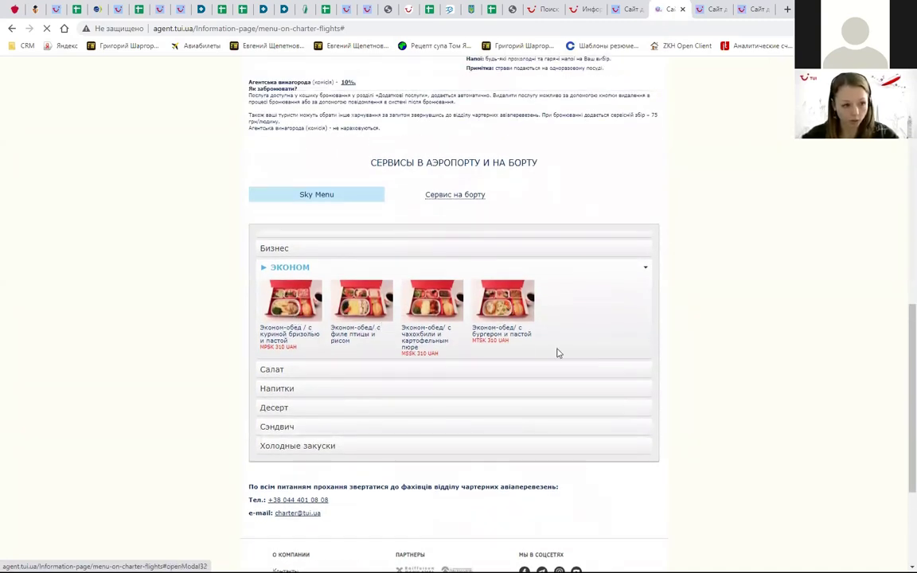
pyautogui.scroll(1, 550, 334)
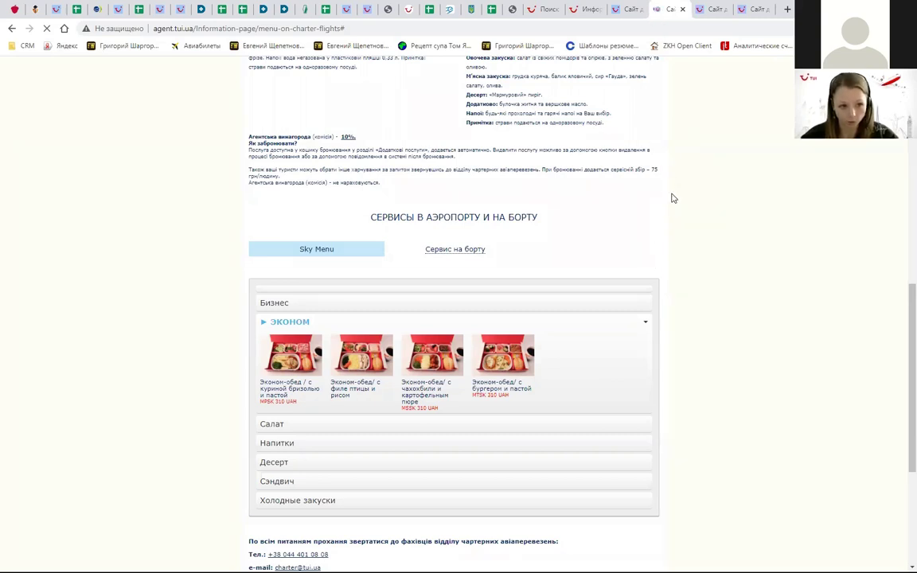
# Step: Go back to the booking details page and bring the Страхование and Трансфер tables into view
pyautogui.click(589, 10)
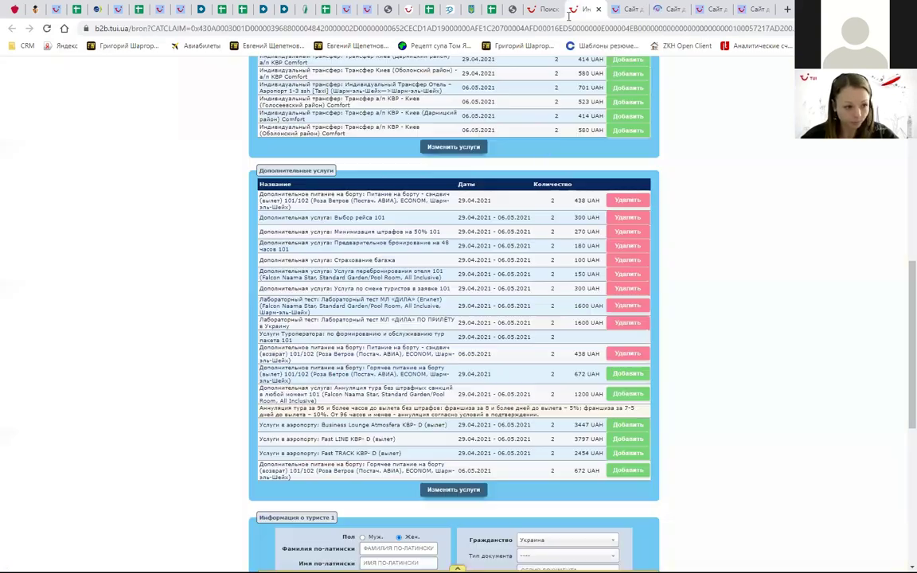
pyautogui.scroll(3, 414, 257)
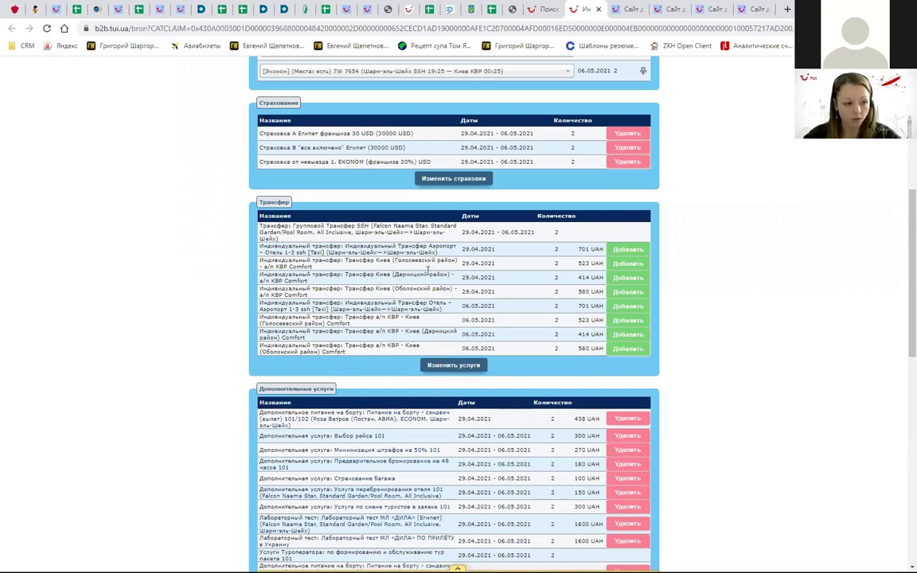
pyautogui.click(446, 364)
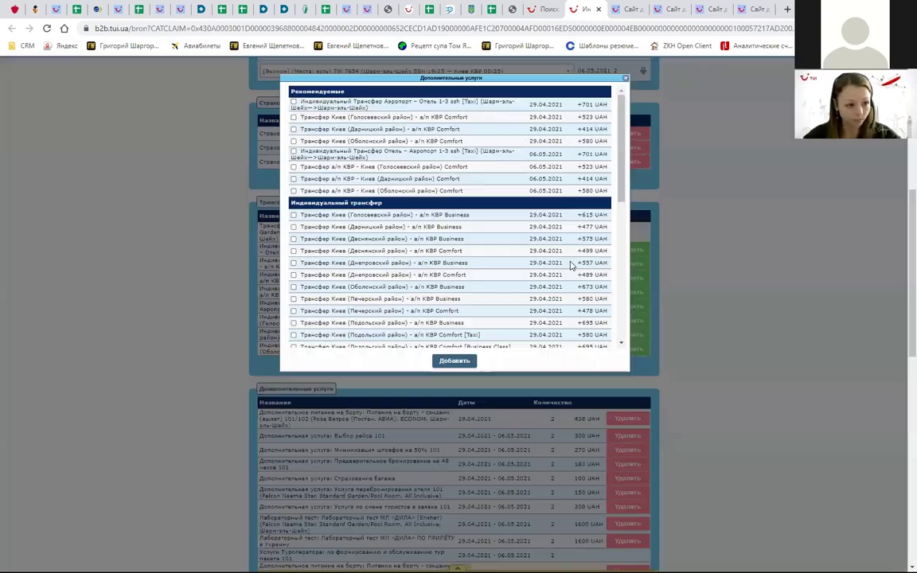
pyautogui.scroll(-8, 435, 168)
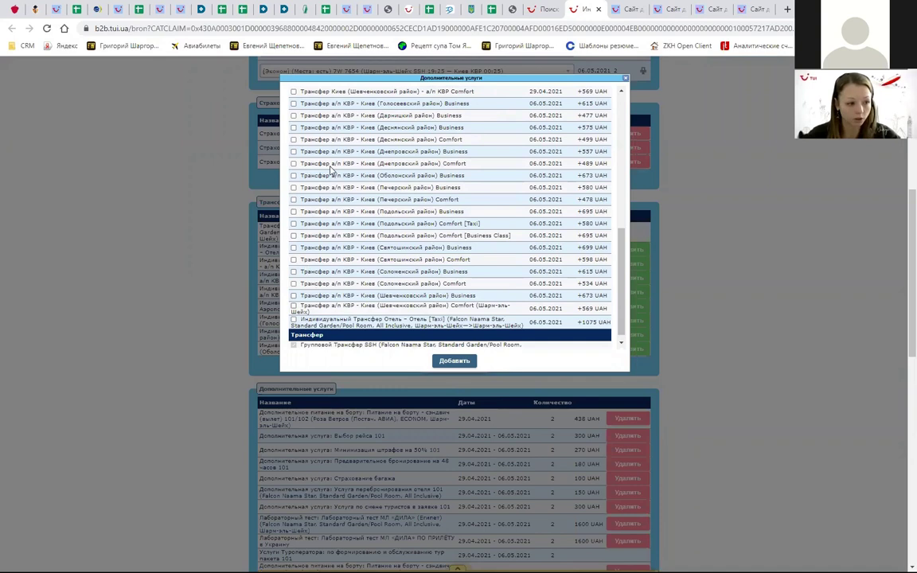
pyautogui.scroll(5, 363, 275)
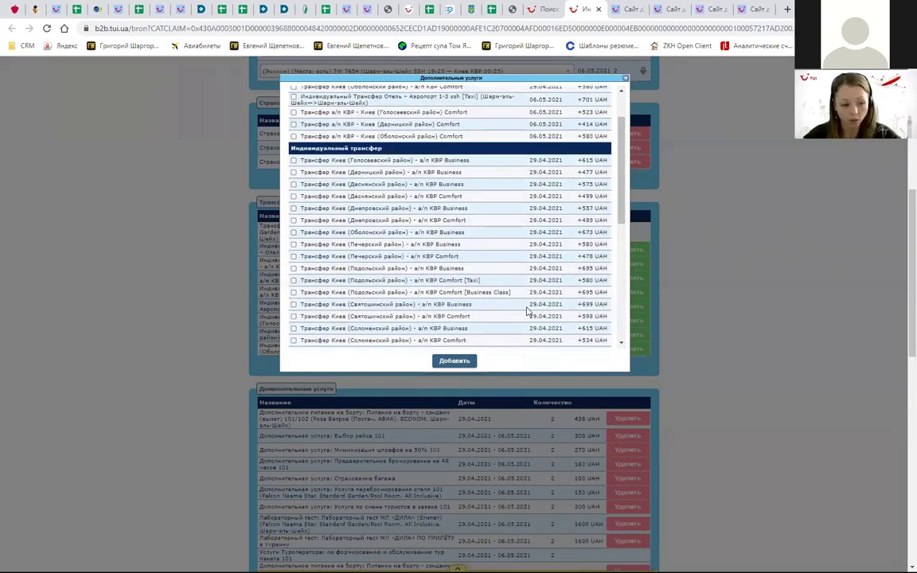
pyautogui.click(625, 81)
pyautogui.scroll(1, 422, 306)
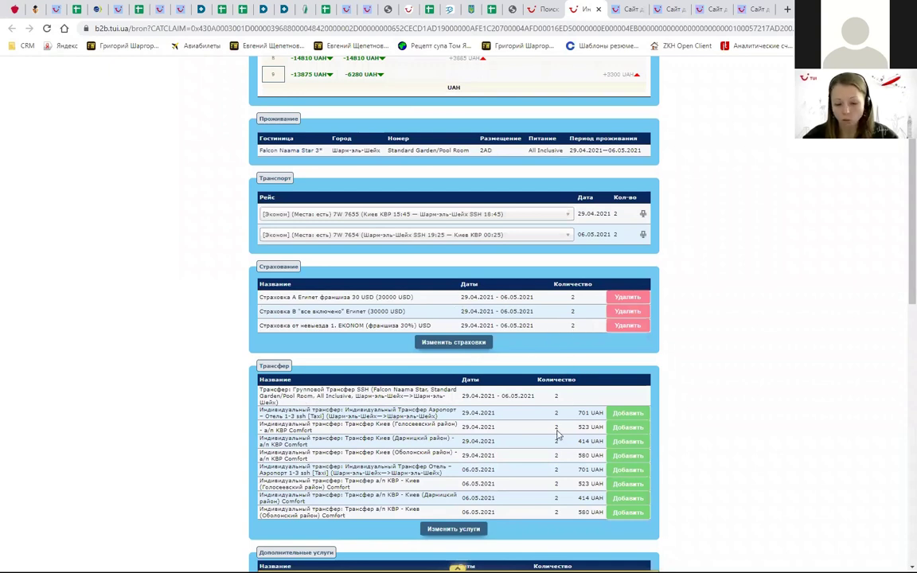
pyautogui.scroll(-1, 545, 403)
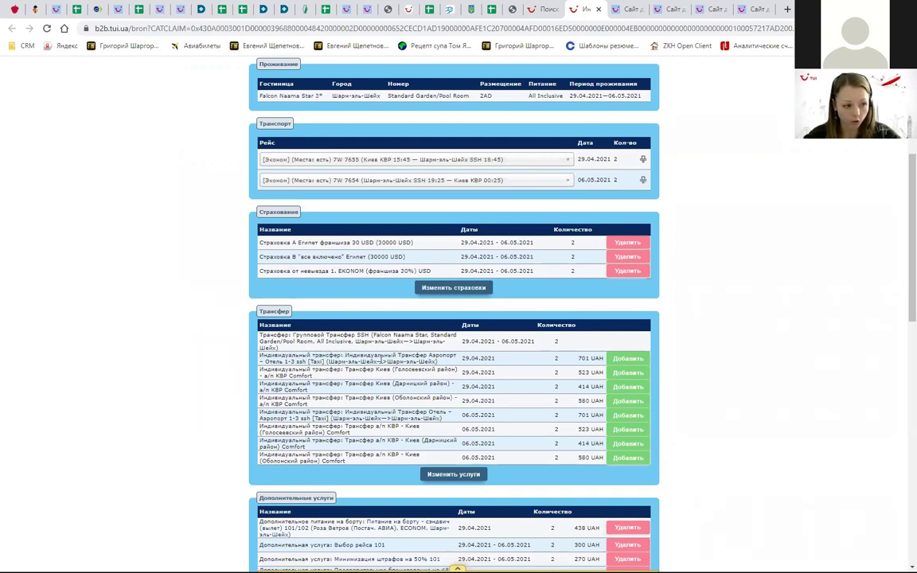
# Step: Highlight transfer rows, ending on the four 06.05.2021 return options at 701, 523, 414 and 580 UAH
pyautogui.moveTo(345, 355); pyautogui.dragTo(450, 365)
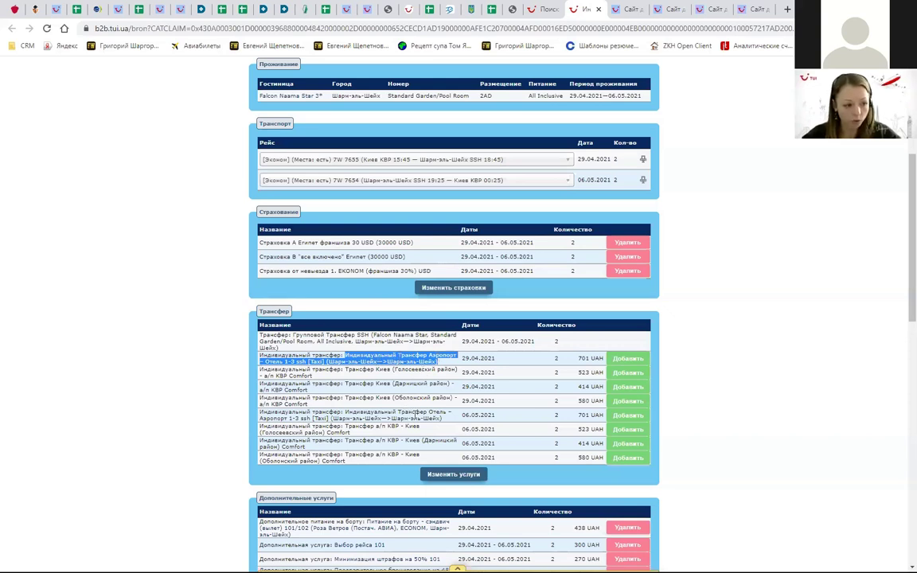
pyautogui.moveTo(346, 413); pyautogui.dragTo(454, 421)
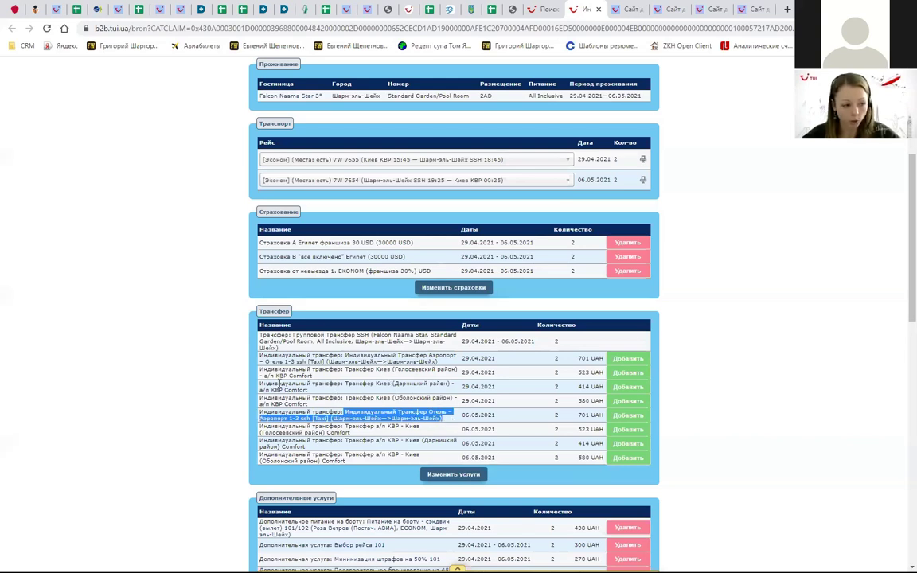
pyautogui.moveTo(236, 322); pyautogui.dragTo(460, 402)
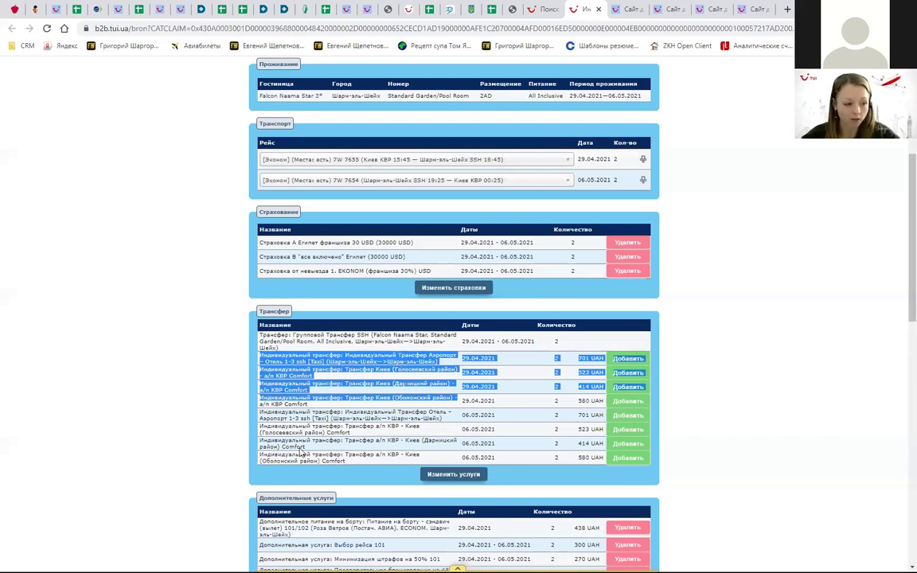
pyautogui.moveTo(290, 418); pyautogui.dragTo(363, 460)
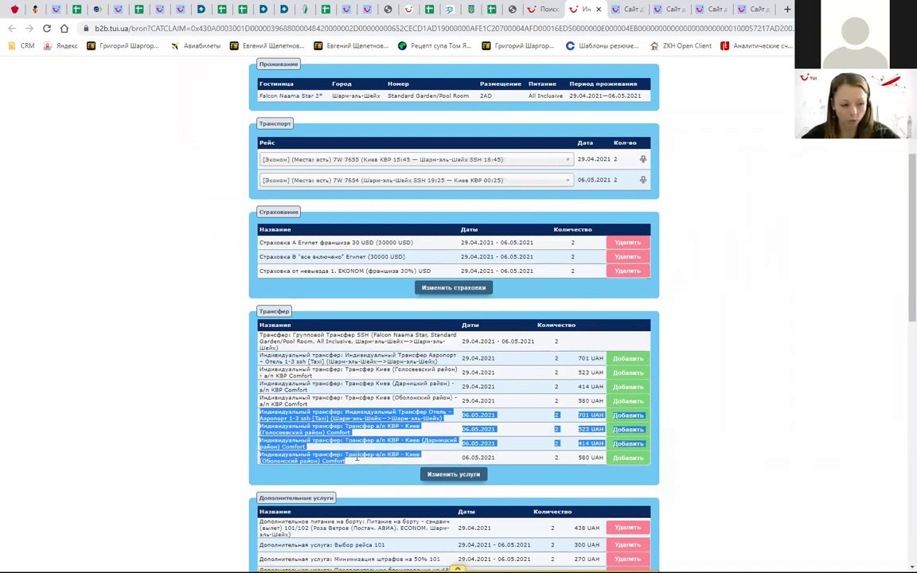
pyautogui.click(451, 476)
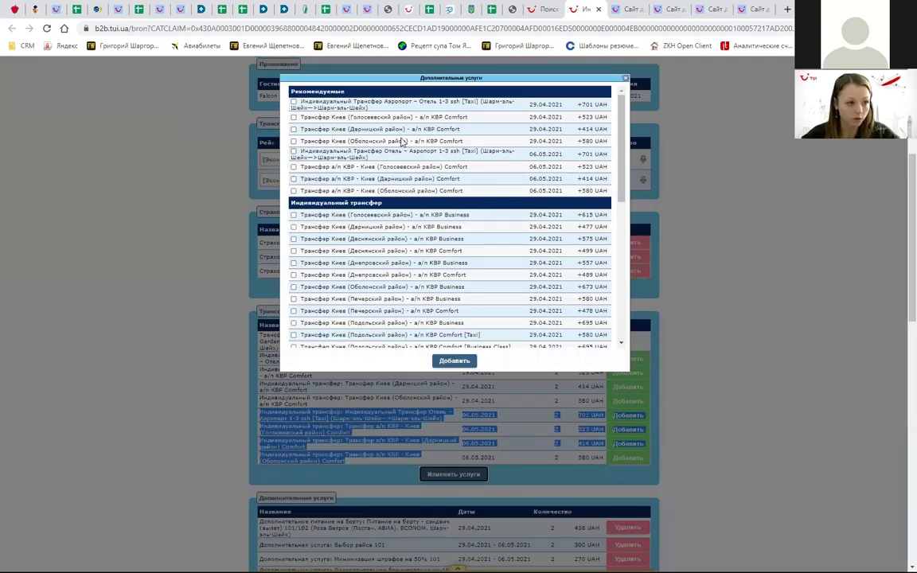
pyautogui.scroll(-10, 426, 205)
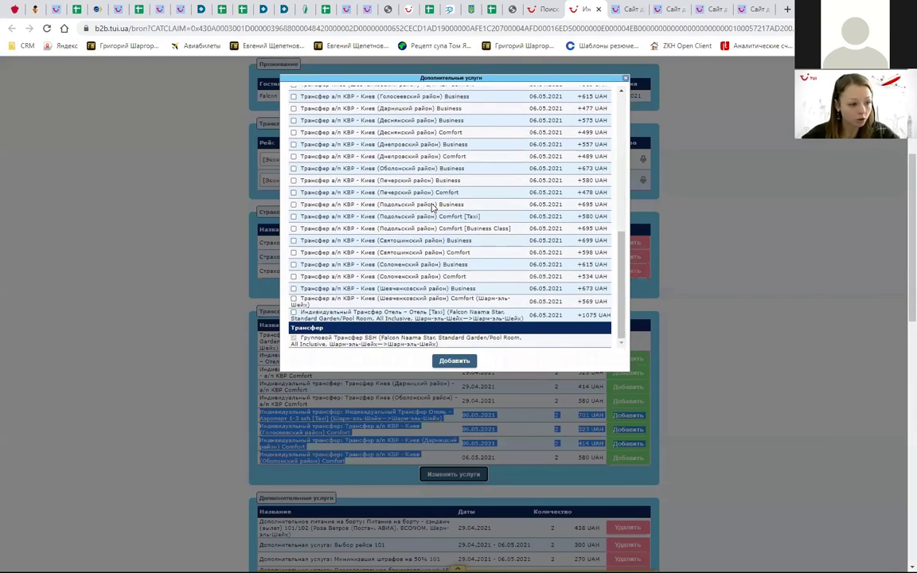
pyautogui.scroll(10, 434, 211)
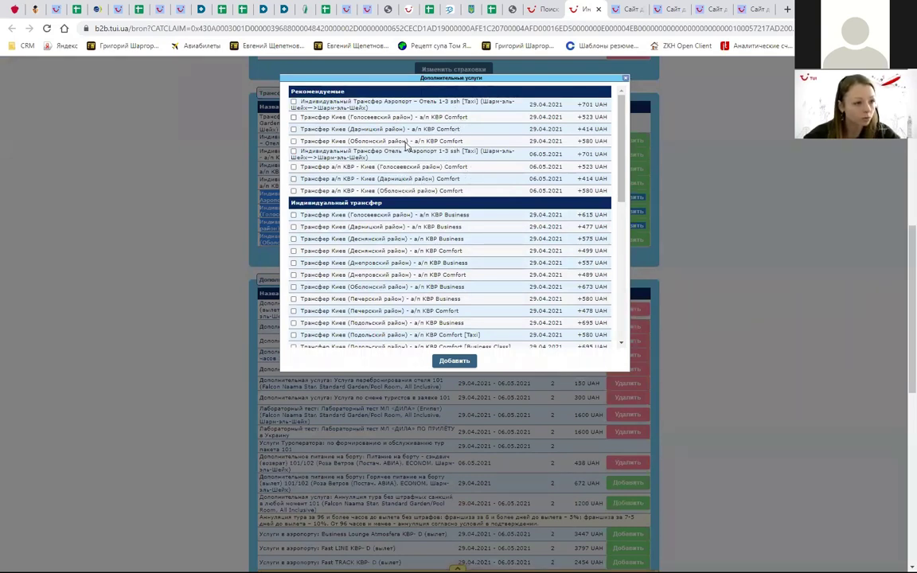
pyautogui.scroll(-5, 434, 247)
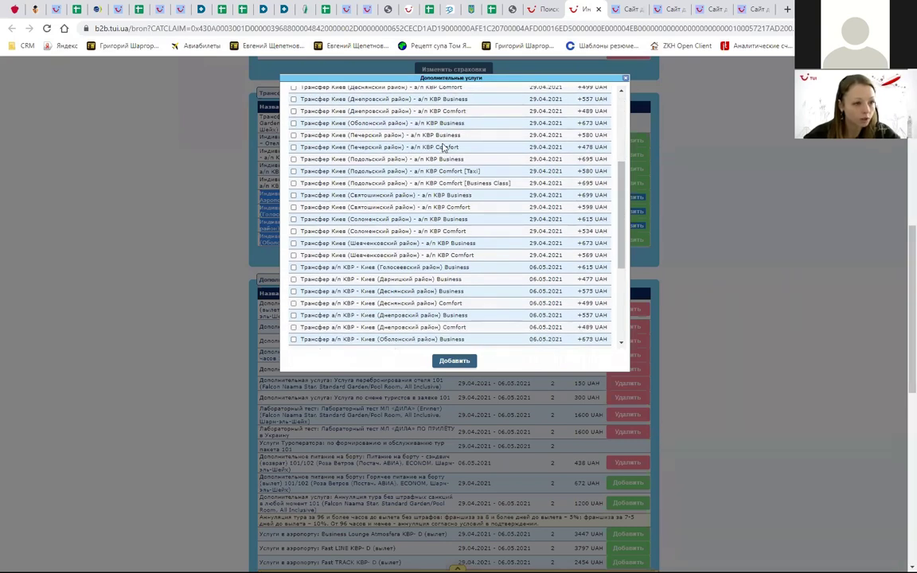
pyautogui.scroll(-1, 477, 208)
pyautogui.scroll(-5, 482, 215)
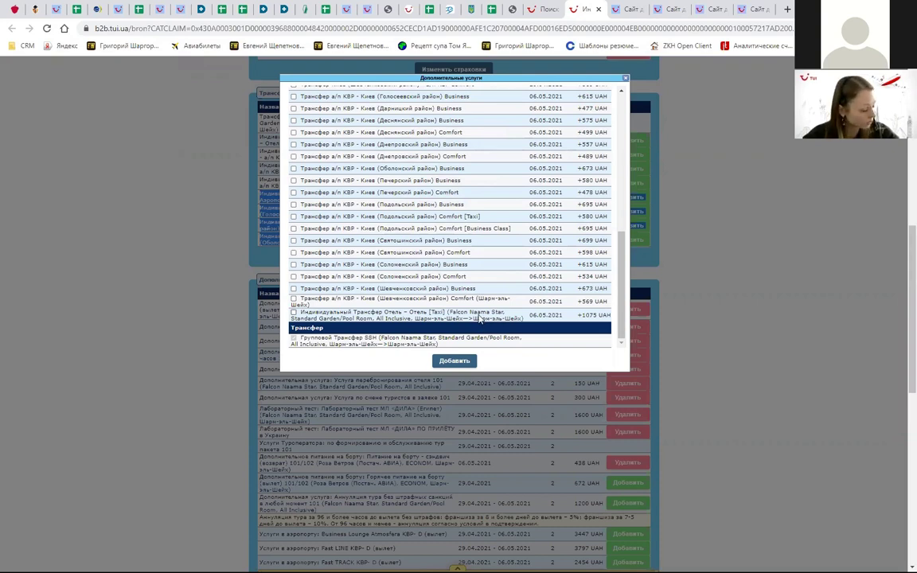
pyautogui.scroll(3, 483, 310)
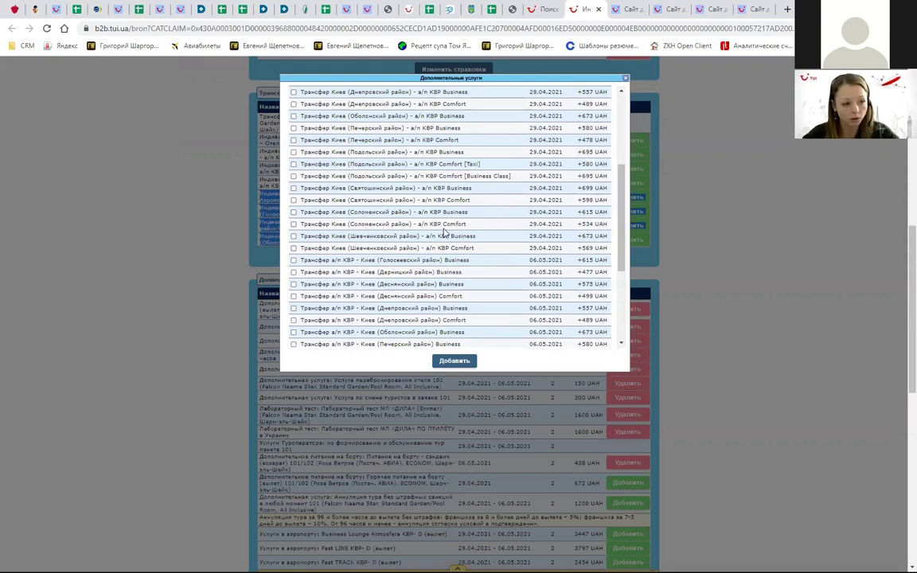
pyautogui.scroll(1, 472, 263)
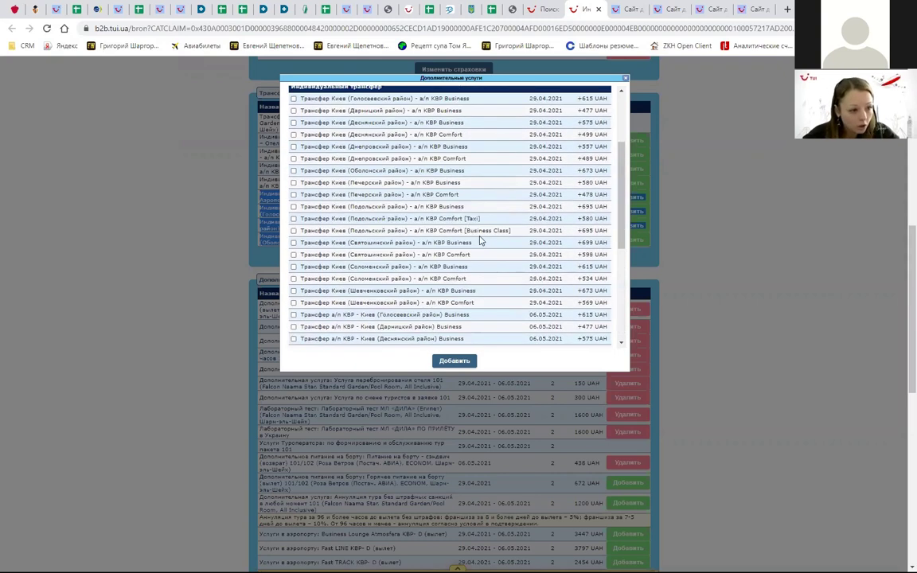
pyautogui.doubleClick(471, 219)
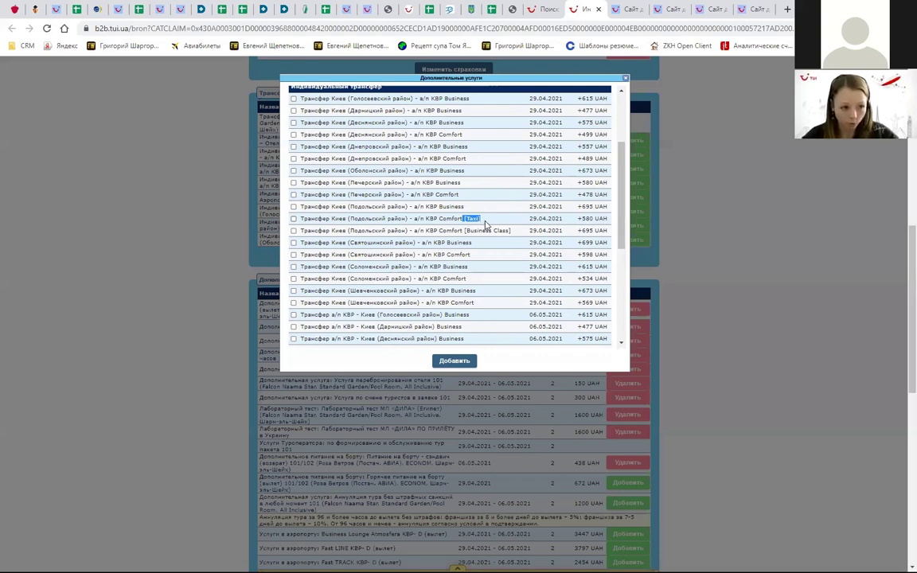
pyautogui.click(626, 79)
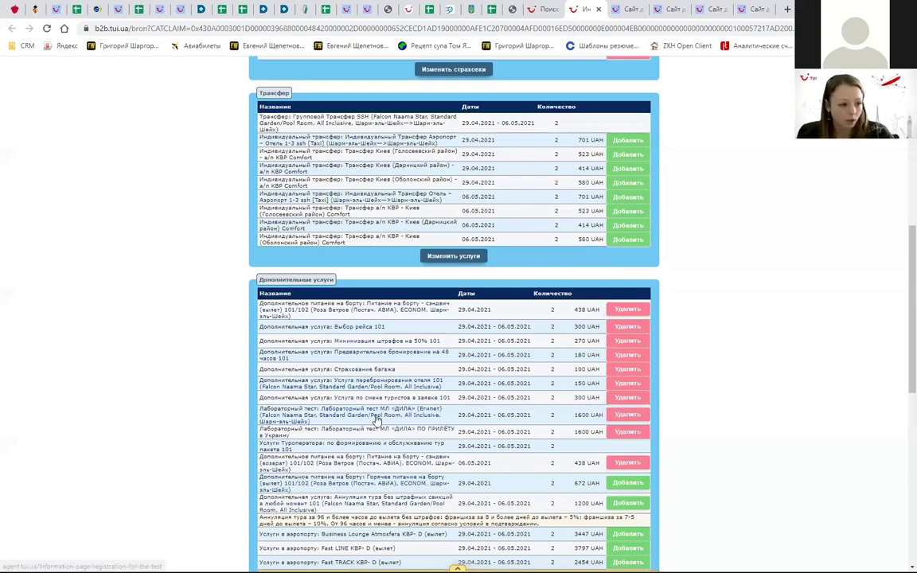
pyautogui.scroll(2, 494, 355)
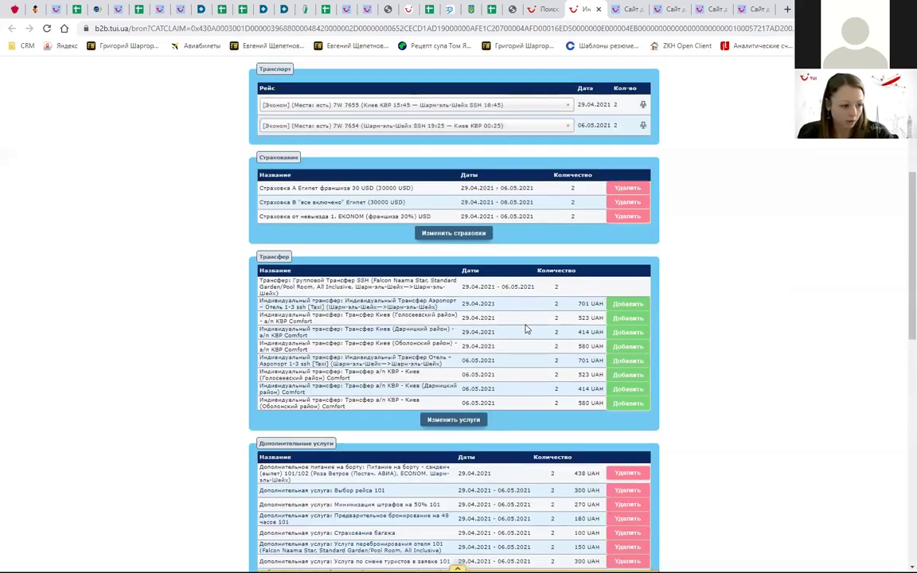
pyautogui.scroll(-2, 526, 382)
pyautogui.scroll(-1, 526, 444)
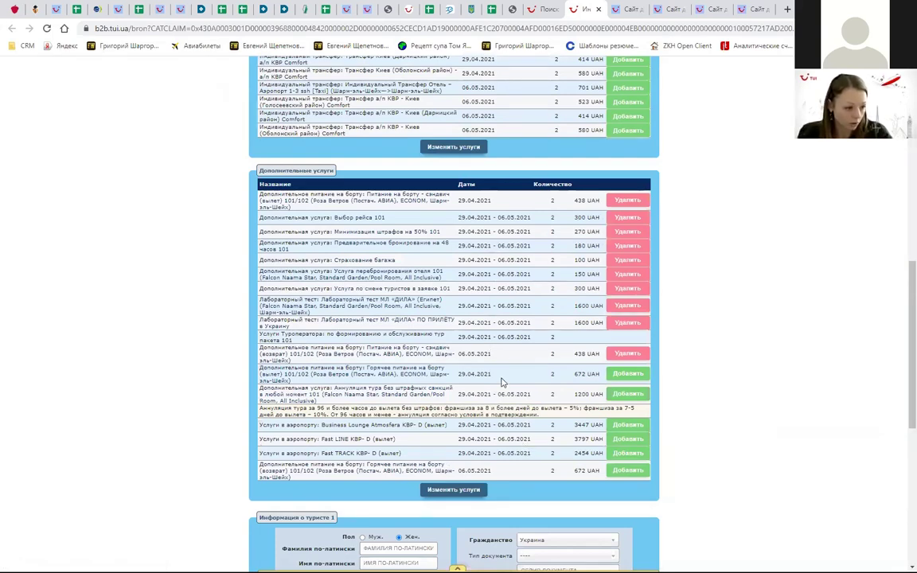
pyautogui.scroll(-1, 418, 446)
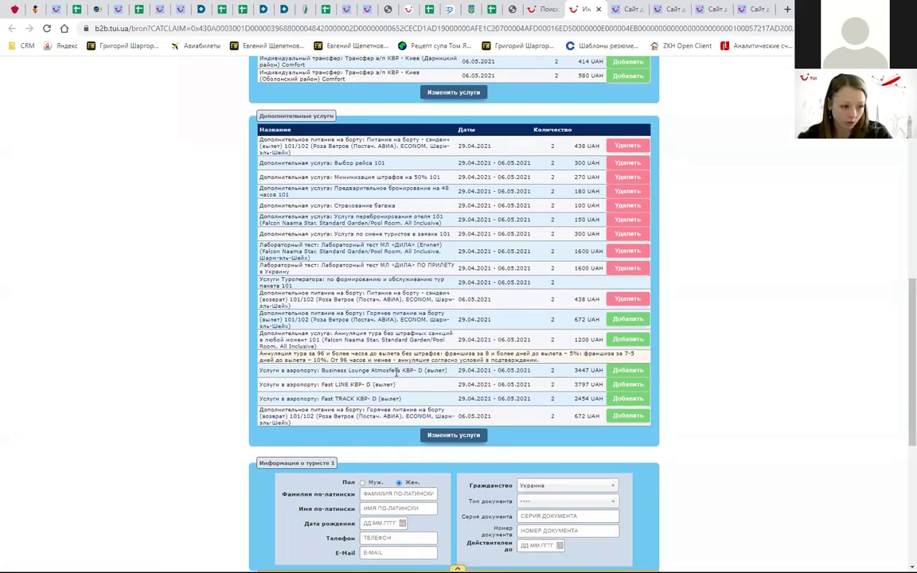
pyautogui.moveTo(443, 365); pyautogui.dragTo(606, 396)
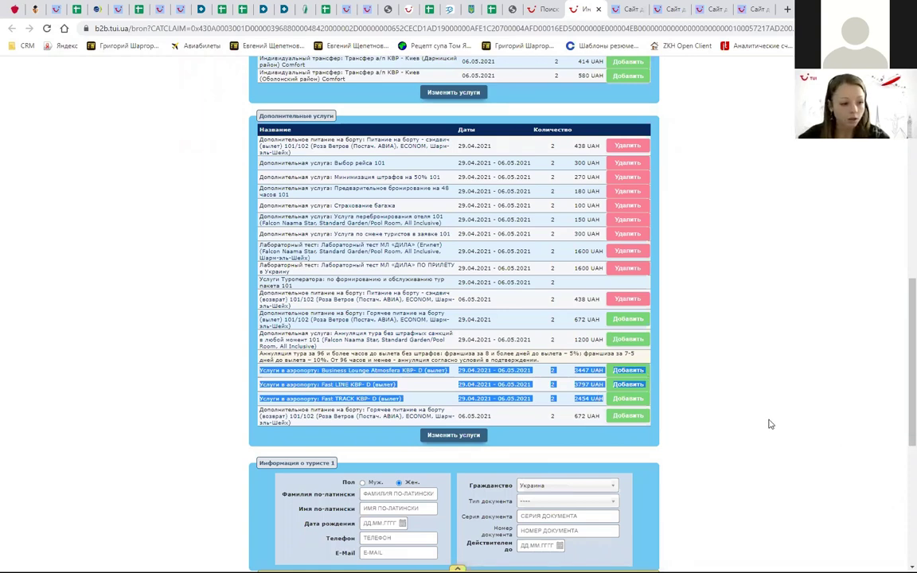
pyautogui.click(741, 464)
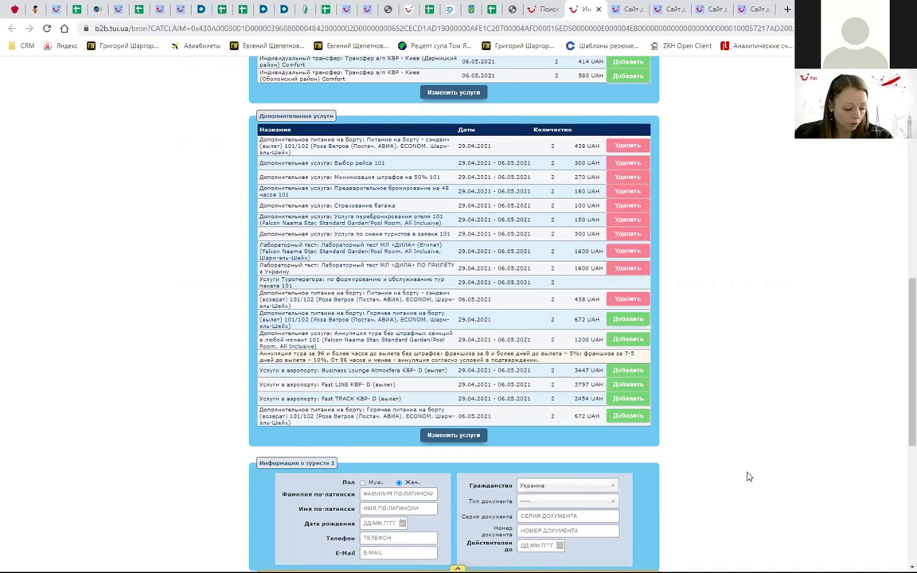
# Step: On the tour search page, set the destination country to Турция
pyautogui.click(541, 10)
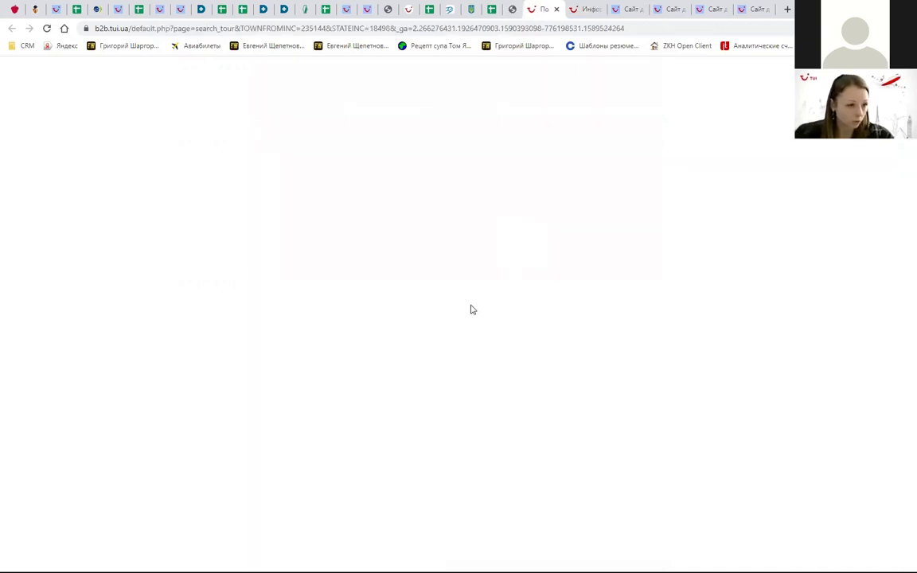
pyautogui.scroll(10, 334, 297)
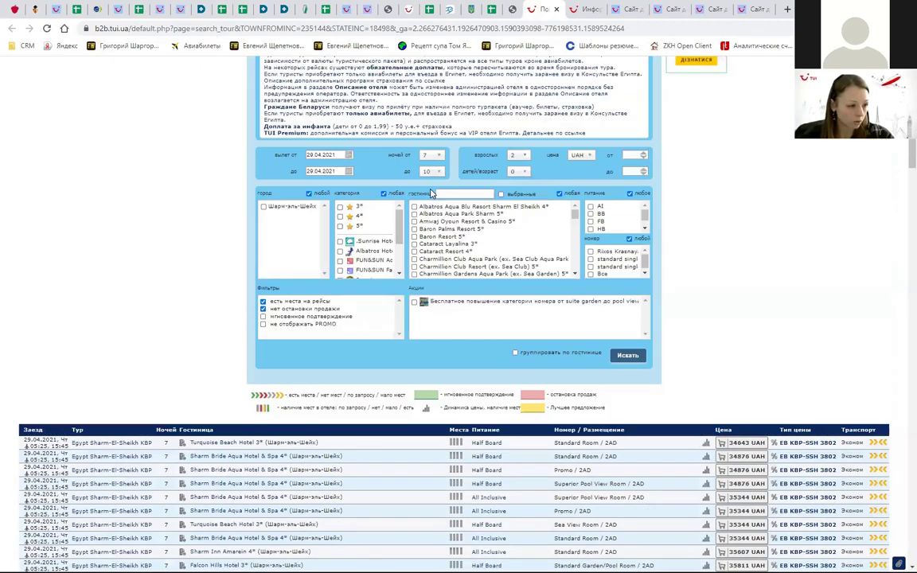
pyautogui.click(437, 330)
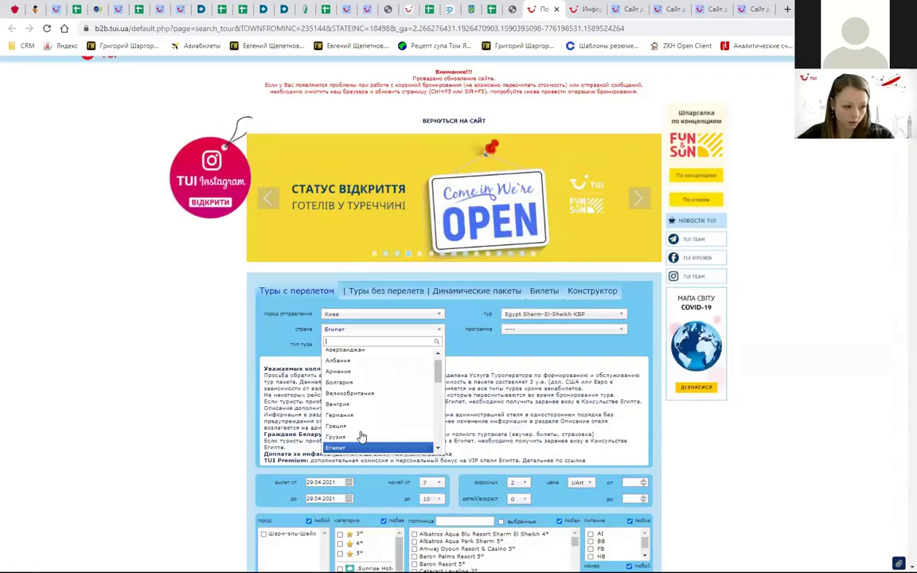
pyautogui.scroll(-4, 365, 414)
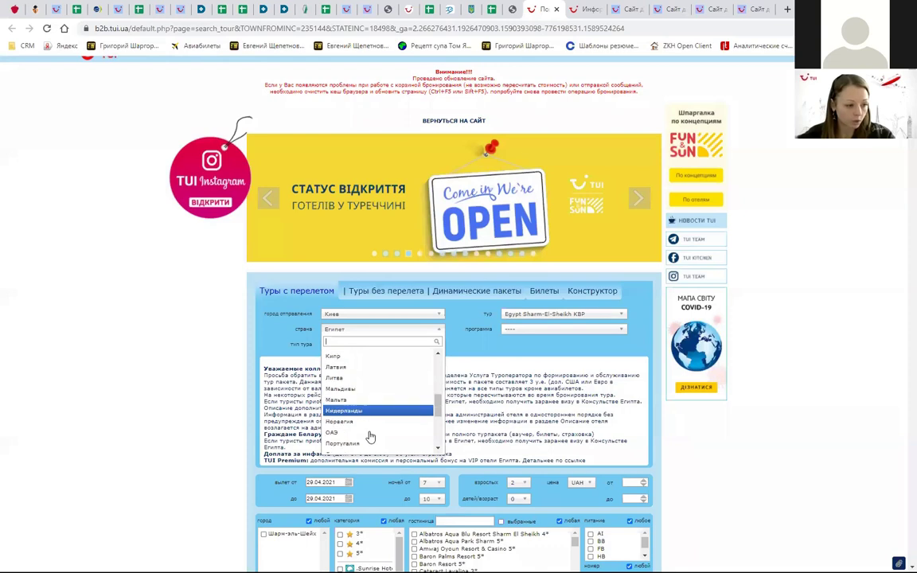
pyautogui.click(336, 446)
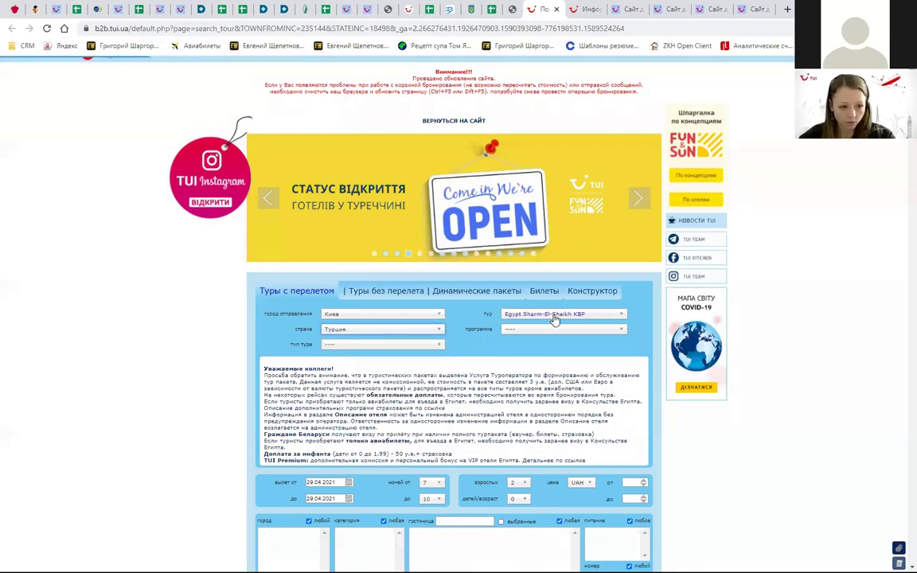
# Step: Choose the Turkey Antalya KBP tour and run the search
pyautogui.click(555, 318)
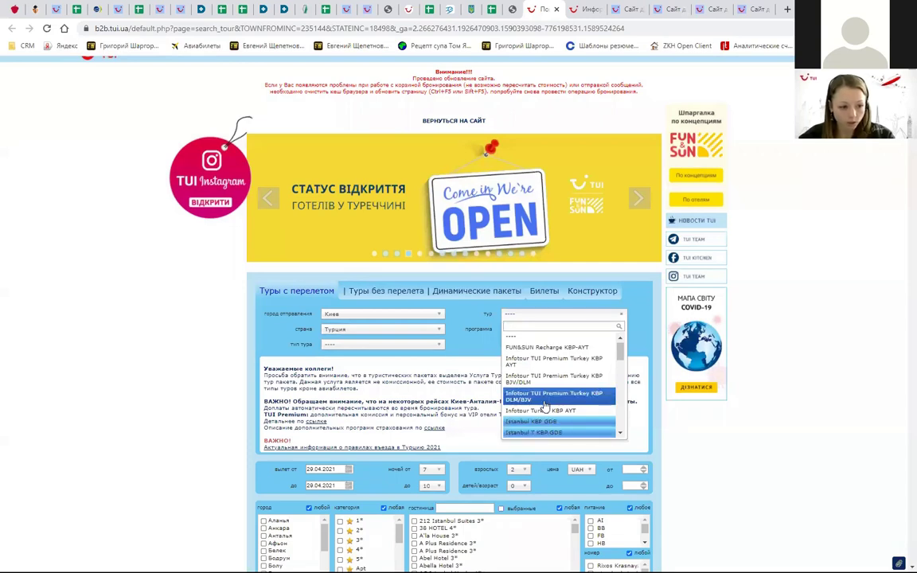
pyautogui.scroll(-5, 541, 395)
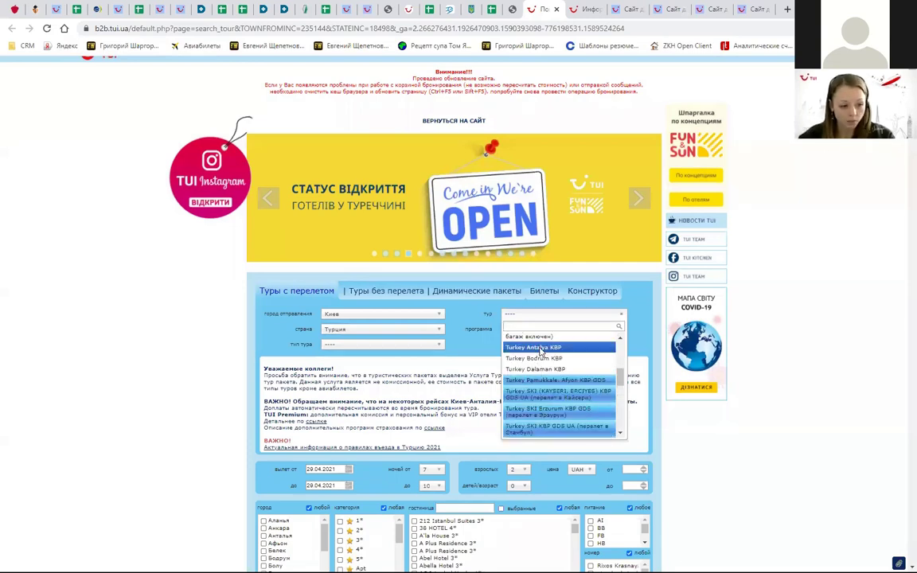
pyautogui.click(534, 348)
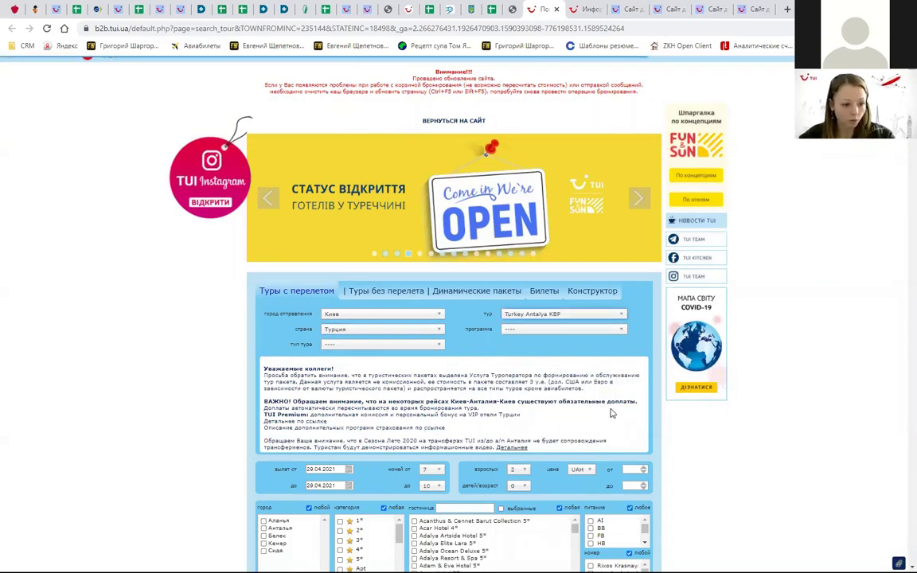
pyautogui.scroll(-3, 605, 406)
pyautogui.click(621, 405)
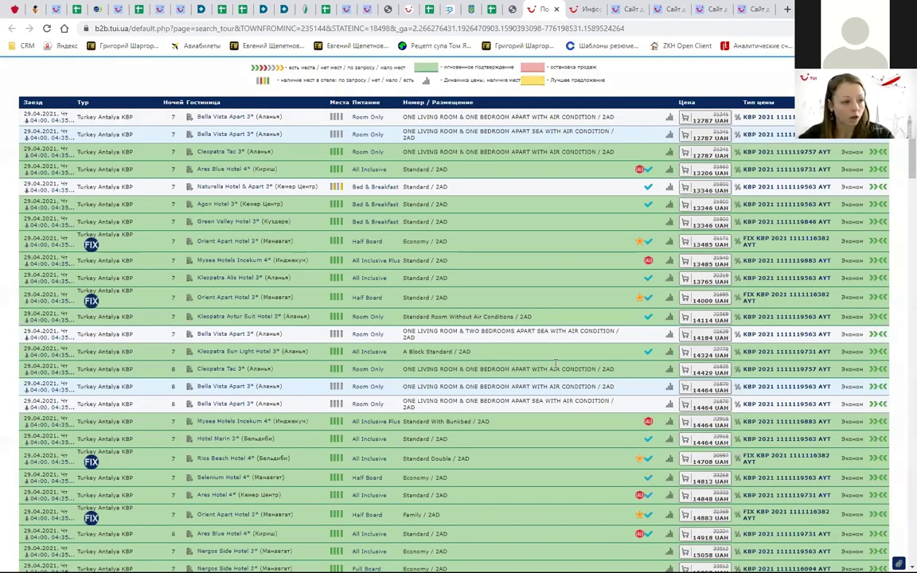
# Step: Open the booking page for the Orient Apart Hotel offer and scroll through it
pyautogui.click(713, 182)
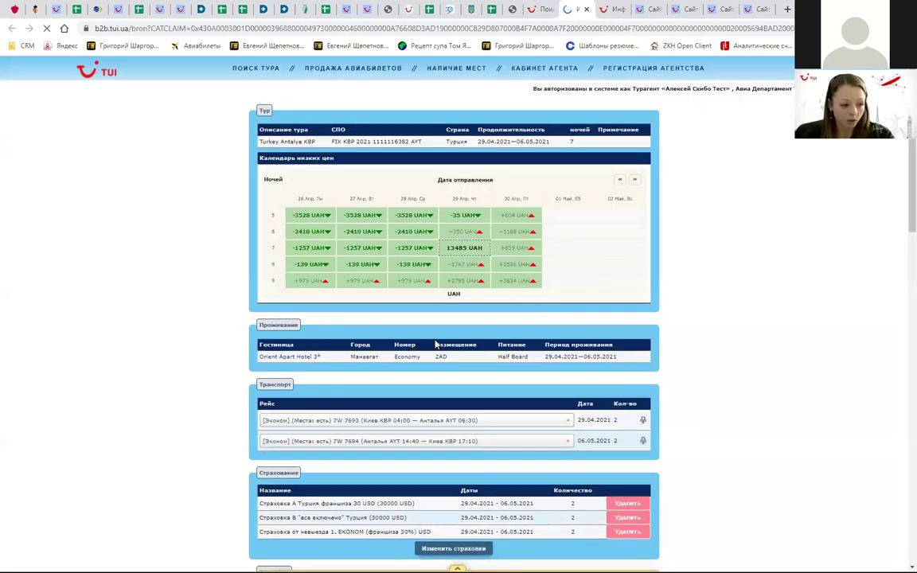
pyautogui.scroll(-2, 394, 312)
pyautogui.scroll(-5, 436, 344)
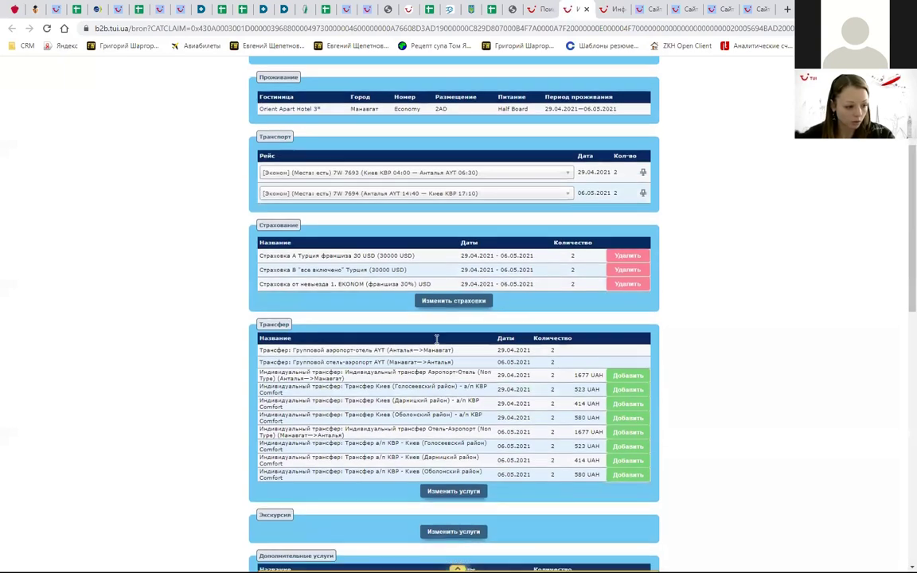
# Step: From the results, open the Hotel Marin booking at 14464 UAH and review it
pyautogui.click(540, 9)
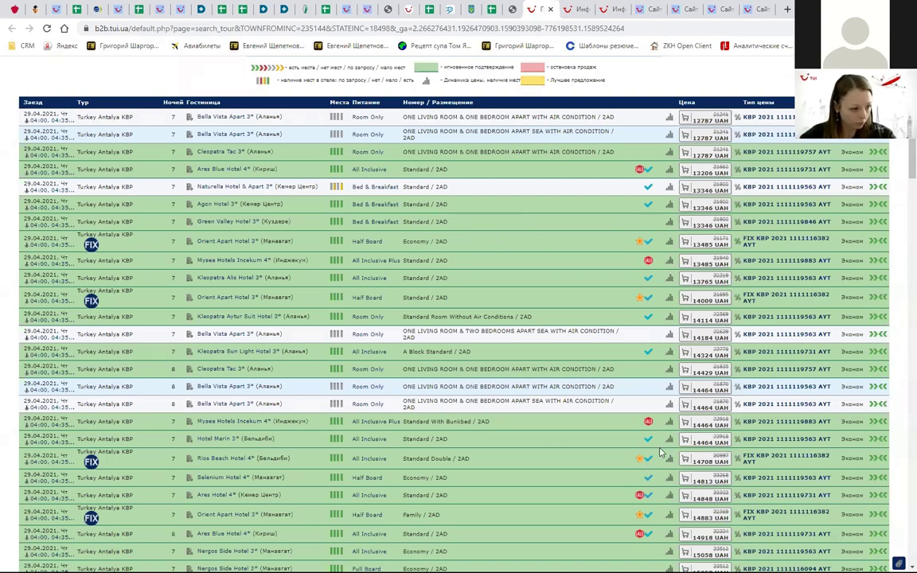
pyautogui.click(689, 443)
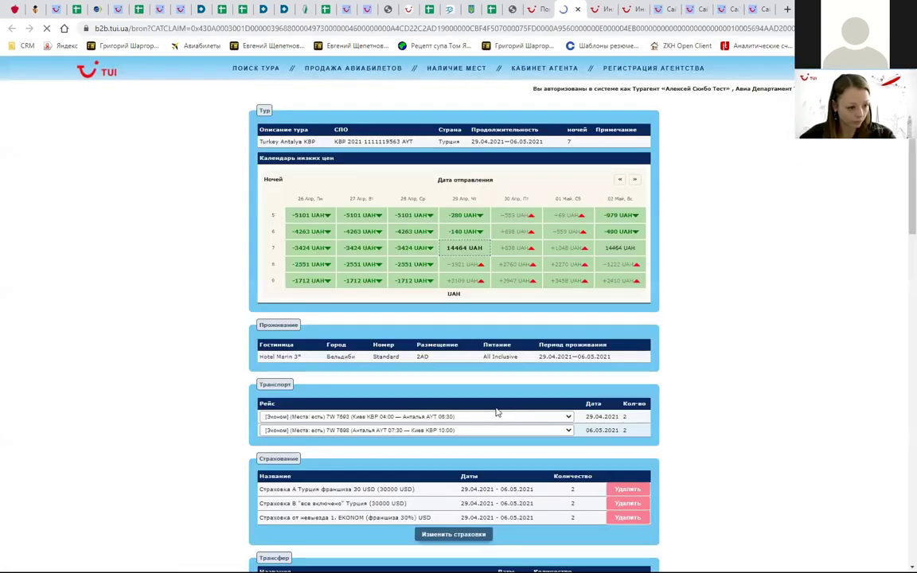
pyautogui.scroll(-3, 502, 414)
pyautogui.scroll(-2, 495, 412)
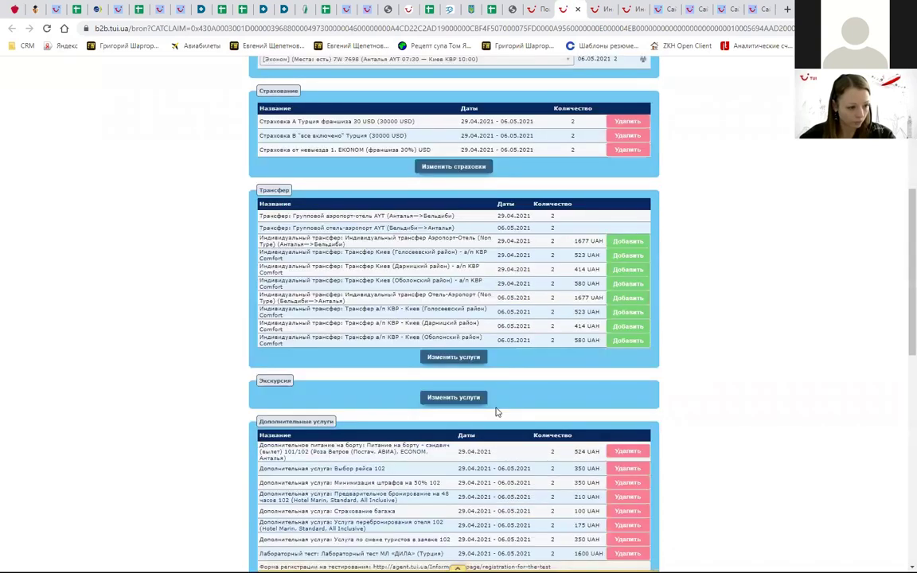
pyautogui.scroll(-1, 495, 412)
pyautogui.scroll(-2, 495, 412)
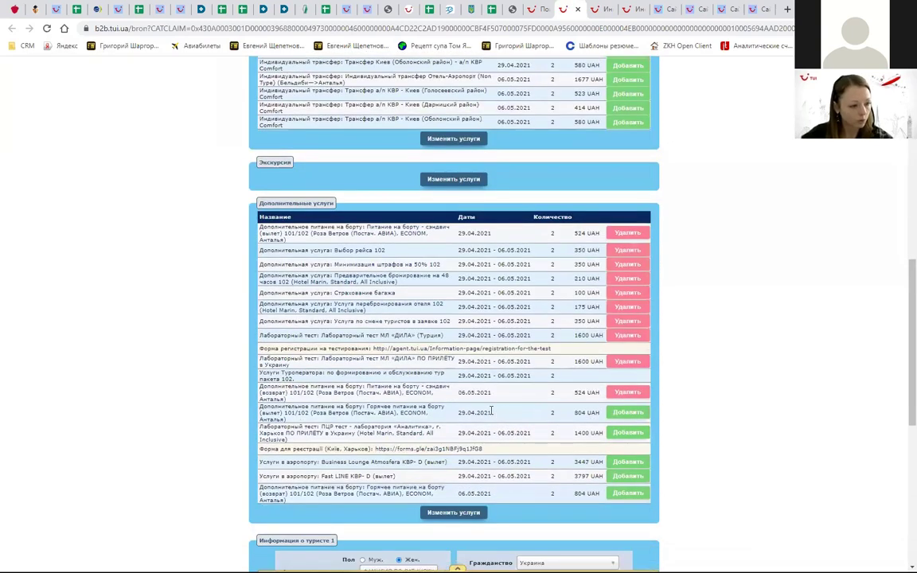
pyautogui.scroll(2, 489, 410)
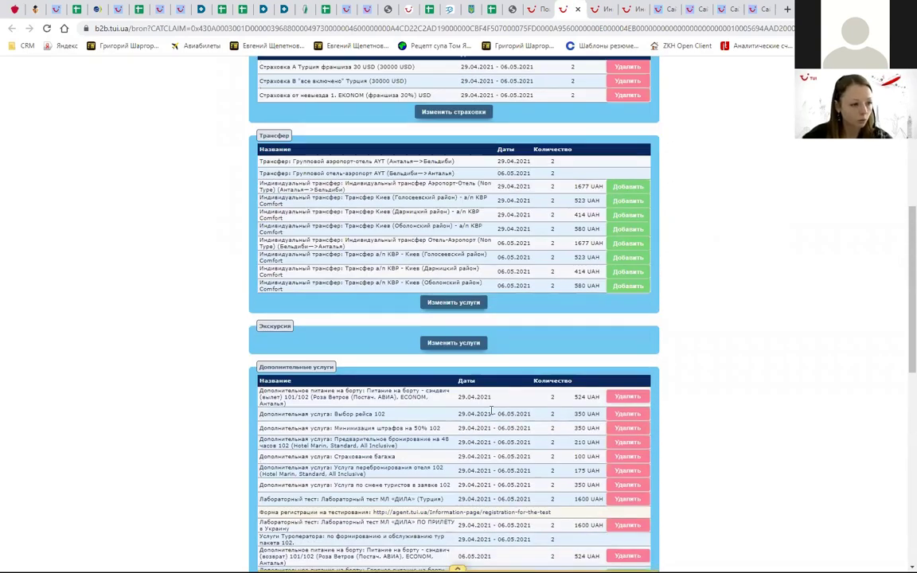
# Step: Check the excursion extra services, close the empty window, and return to the results list
pyautogui.click(435, 344)
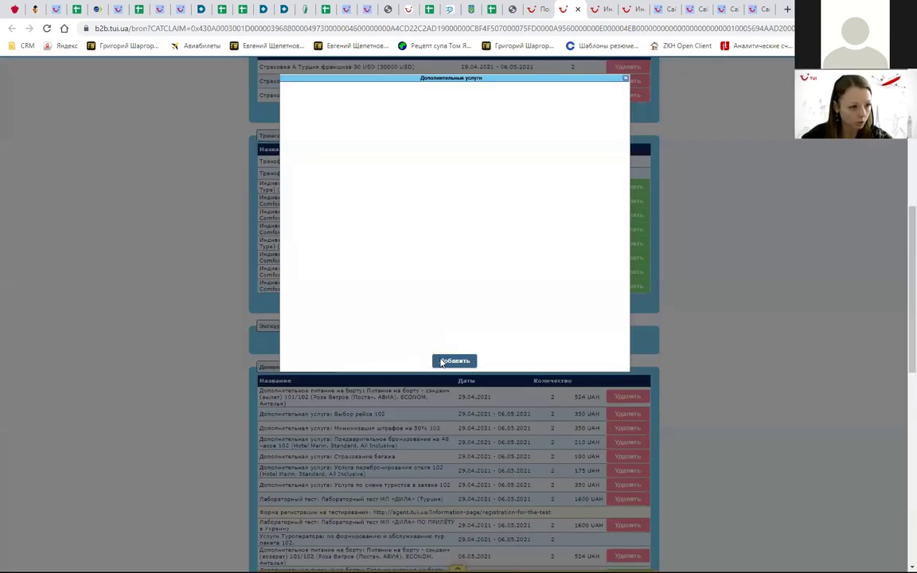
pyautogui.click(626, 79)
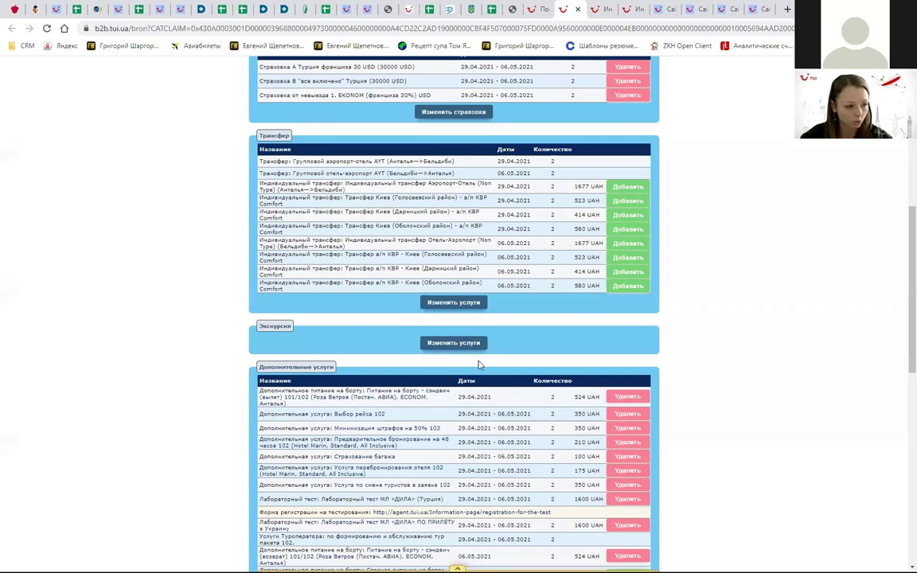
pyautogui.click(539, 11)
pyautogui.scroll(-5, 537, 422)
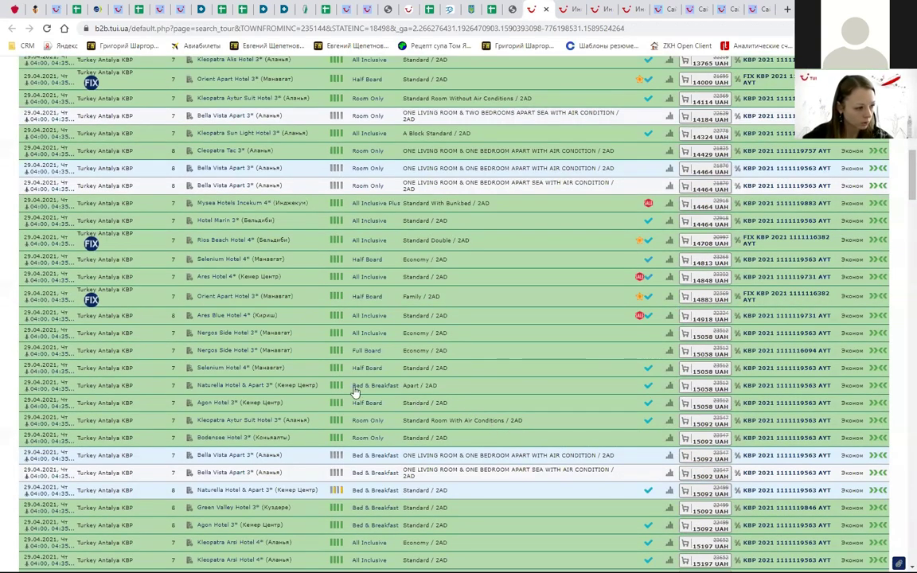
# Step: Open the Kleopatra Aytur Suit Hotel booking at 15092 UAH and scroll to its transfer and extra services
pyautogui.click(703, 425)
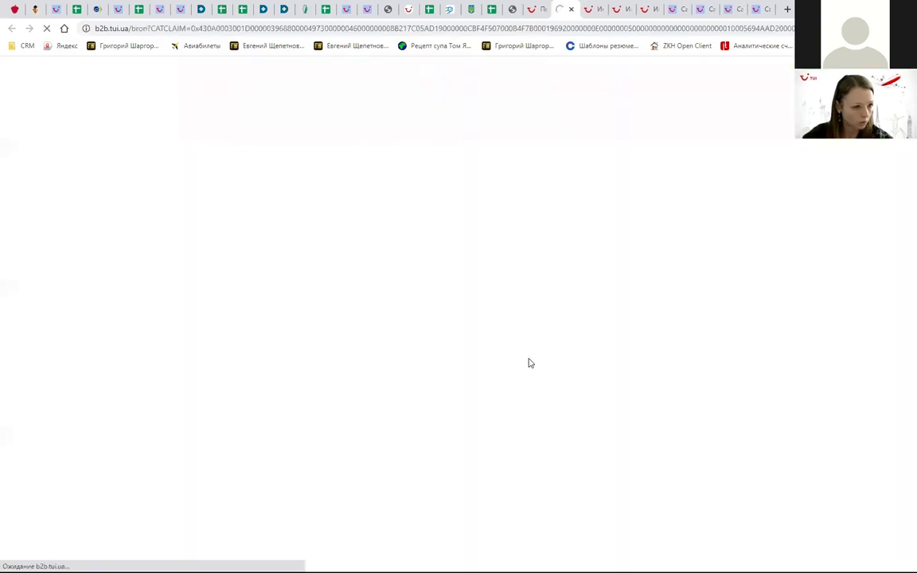
pyautogui.scroll(-3, 532, 374)
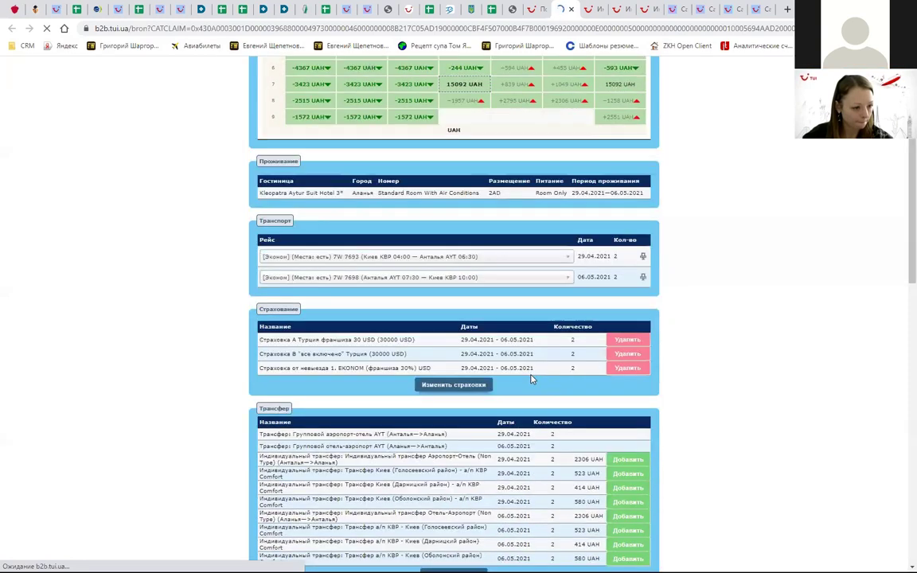
pyautogui.scroll(-3, 532, 380)
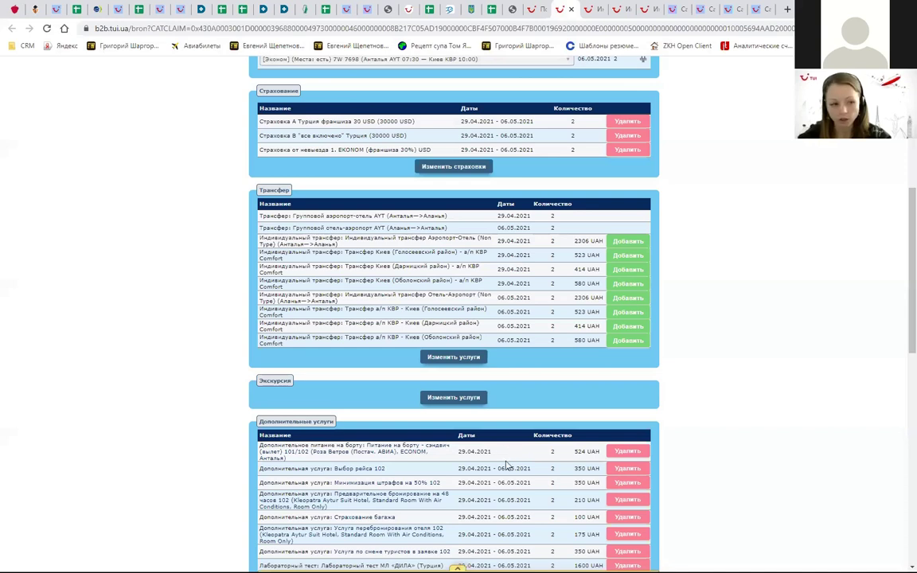
# Step: Close the tour search results tab and review the Alanya and Manavgat booking pages
pyautogui.click(542, 10)
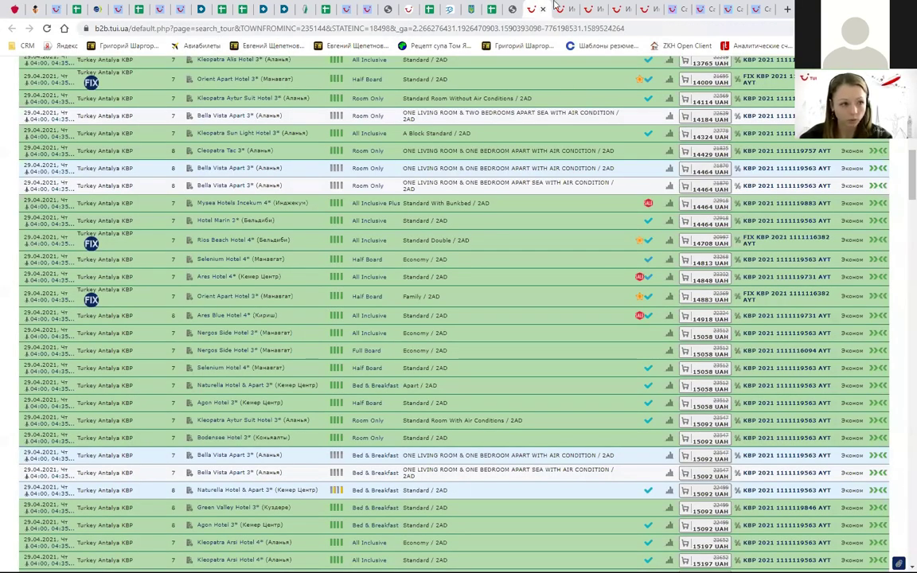
pyautogui.click(542, 10)
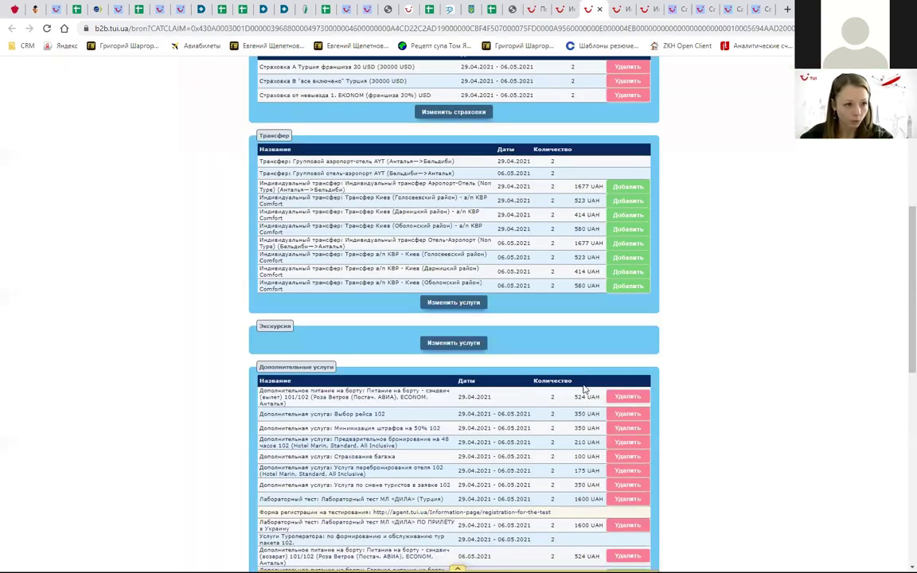
pyautogui.click(547, 10)
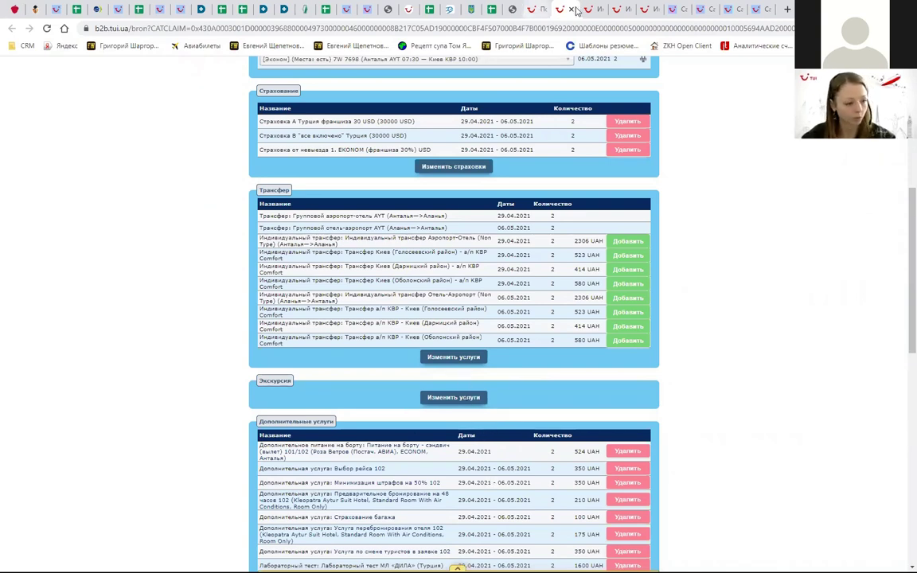
pyautogui.hotkey('ctrl', 'Tab')
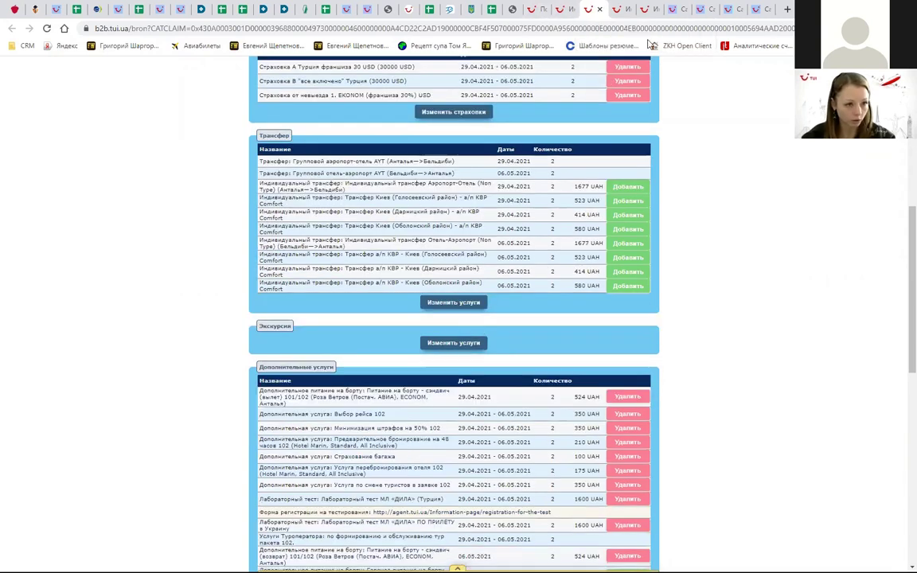
pyautogui.scroll(1, 549, 142)
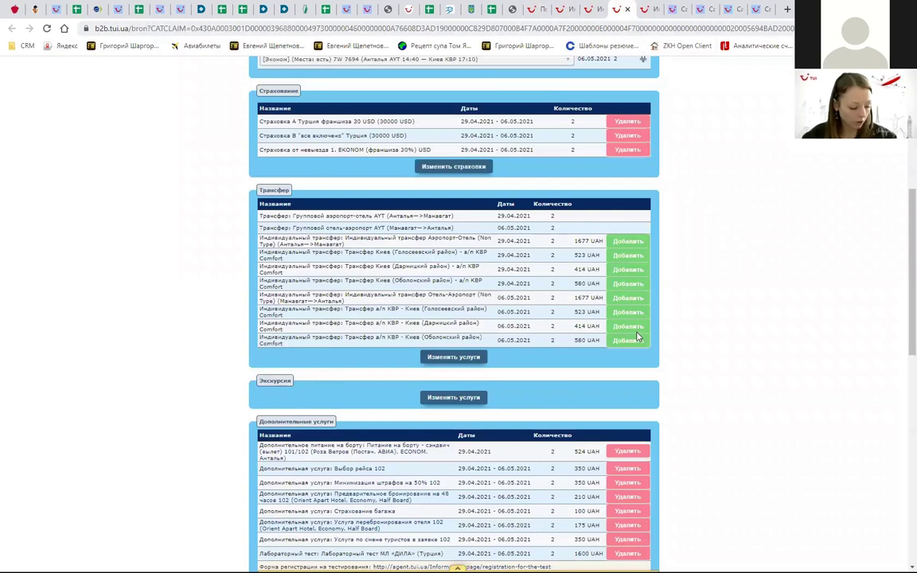
# Step: On the Sharm el-Sheikh booking, select the 100 UAH Страхование багажа row
pyautogui.hotkey('ctrl', 'Tab')
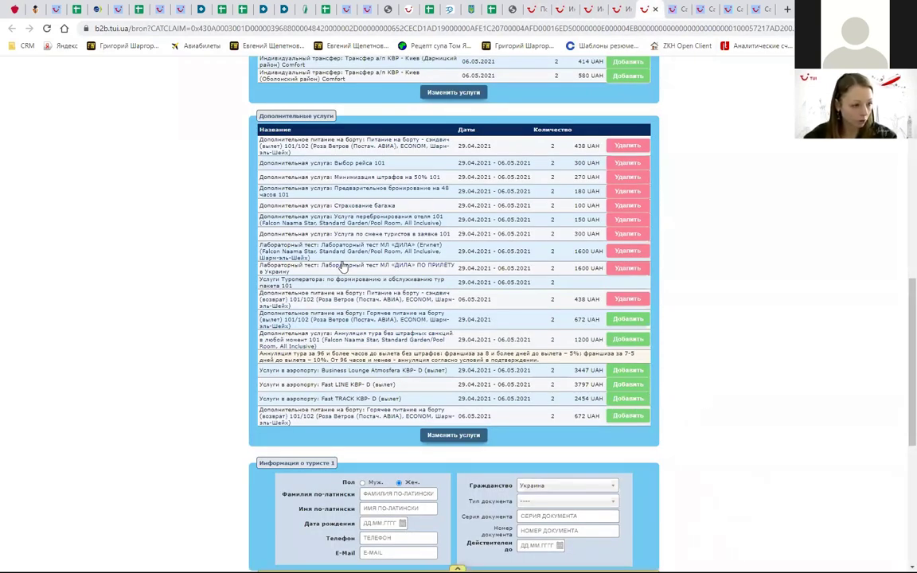
pyautogui.doubleClick(298, 205)
pyautogui.moveTo(377, 203); pyautogui.dragTo(751, 320)
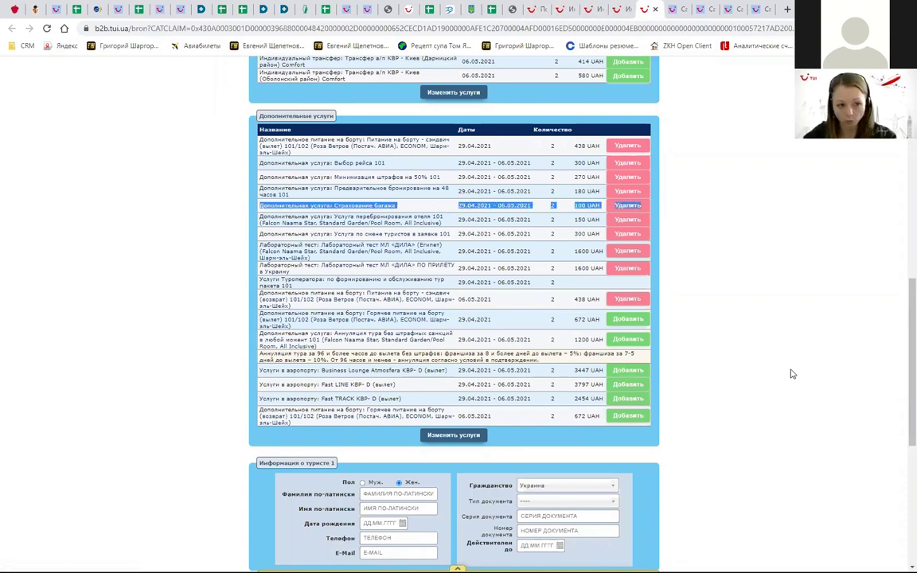
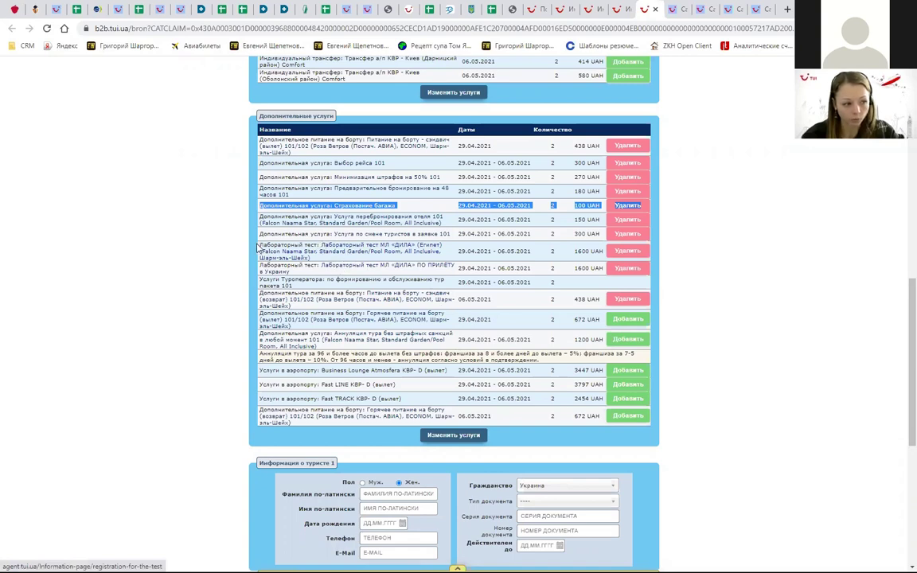
# Step: Highlight the Egypt Dila lab-test row and the on-arrival lab-test row in Дополнительные услуги
pyautogui.moveTo(263, 261); pyautogui.dragTo(363, 256)
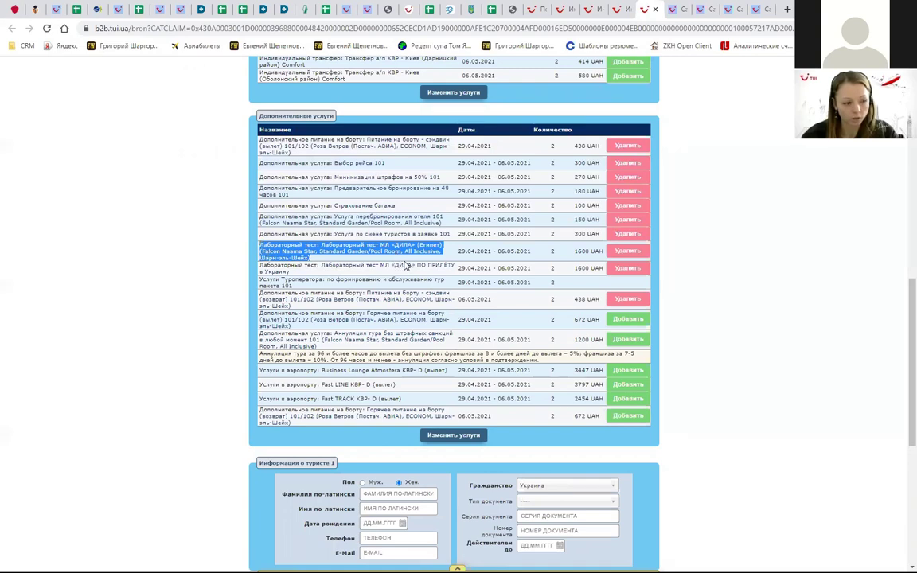
pyautogui.moveTo(256, 263); pyautogui.dragTo(292, 272)
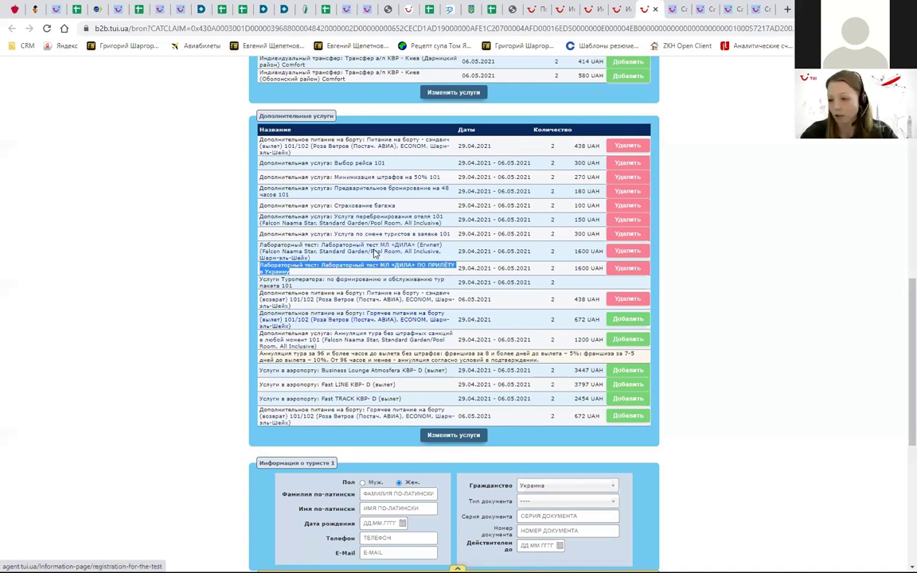
# Step: Go to the agent site's additional services and open the ПЦР-тест COVID-19 details page
pyautogui.click(673, 10)
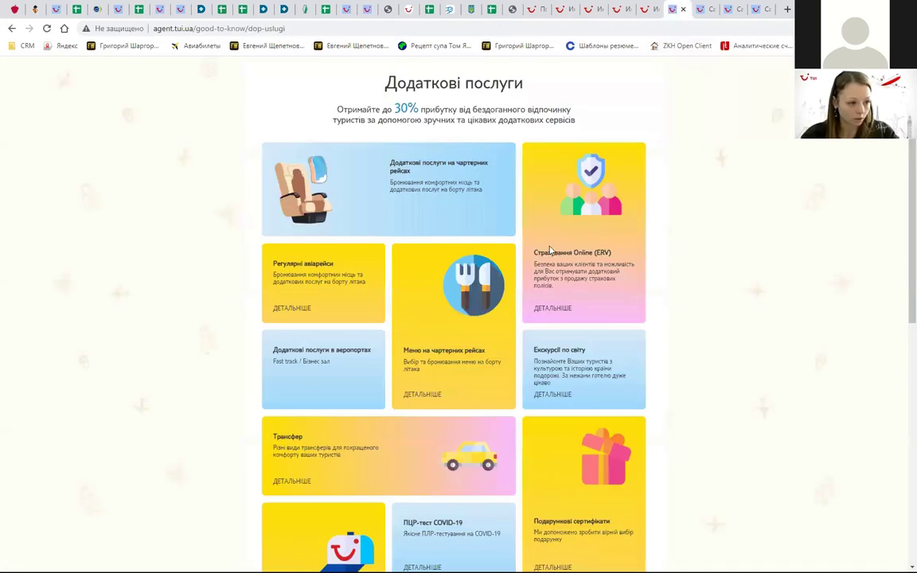
pyautogui.scroll(-2, 446, 387)
pyautogui.click(428, 406)
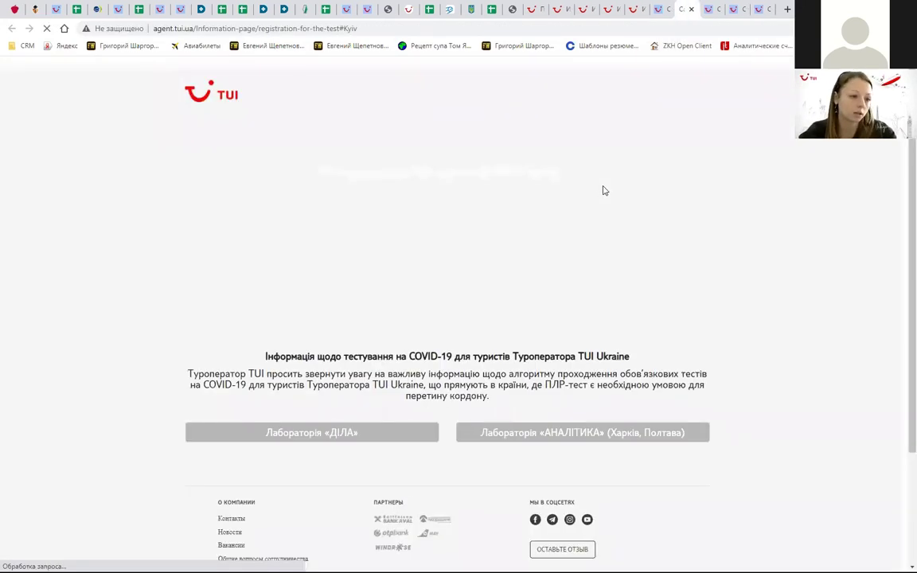
pyautogui.scroll(-2, 564, 198)
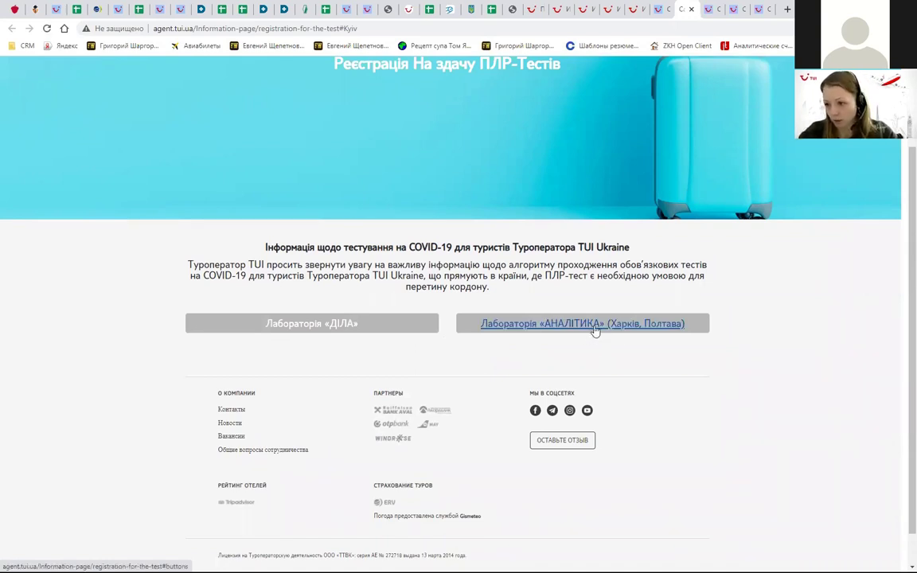
# Step: Expand the Лабораторія «ДІЛА» section and highlight its per-person and on-arrival test prices
pyautogui.click(347, 327)
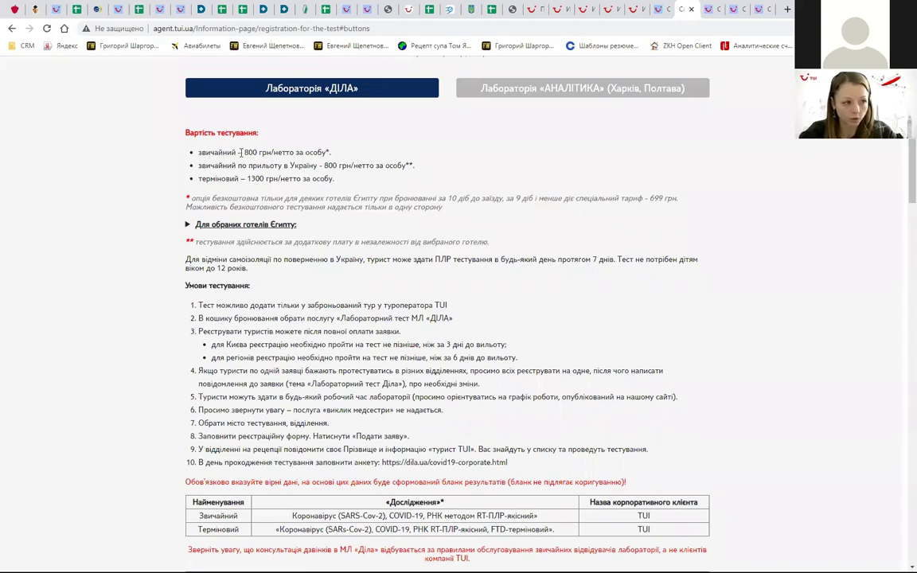
pyautogui.moveTo(245, 152); pyautogui.dragTo(459, 169)
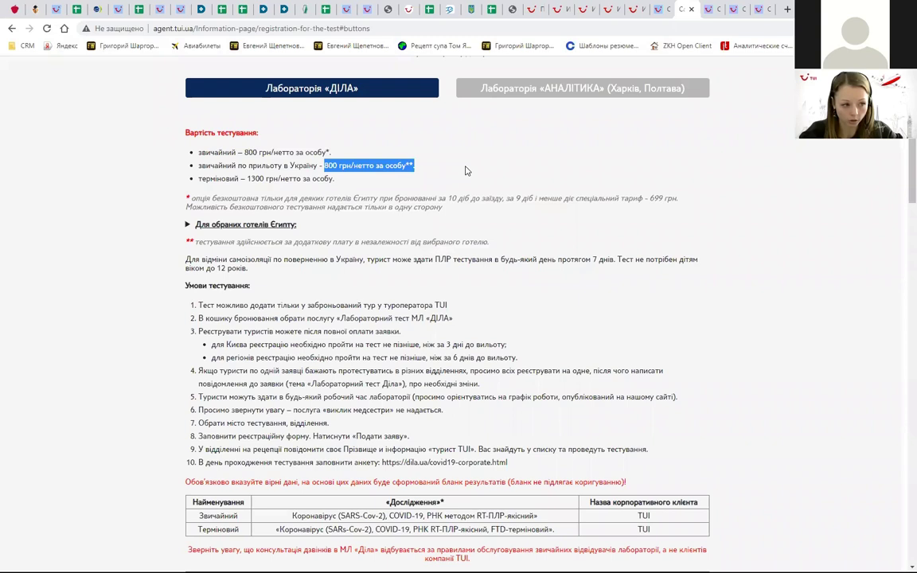
pyautogui.click(338, 178)
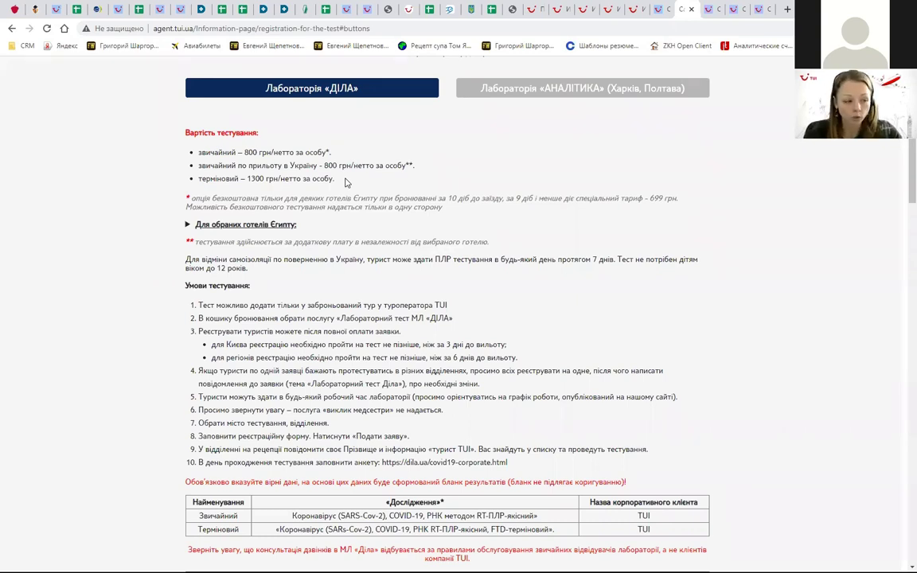
# Step: Choose Обрати on the Київ та Обухів city card to list its Dila branches
pyautogui.scroll(-5, 396, 252)
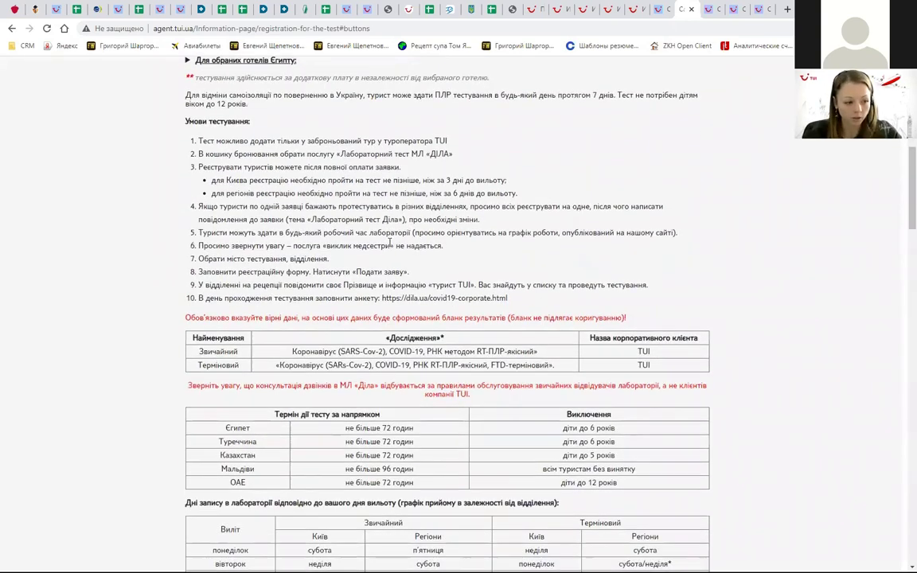
pyautogui.scroll(-5, 396, 252)
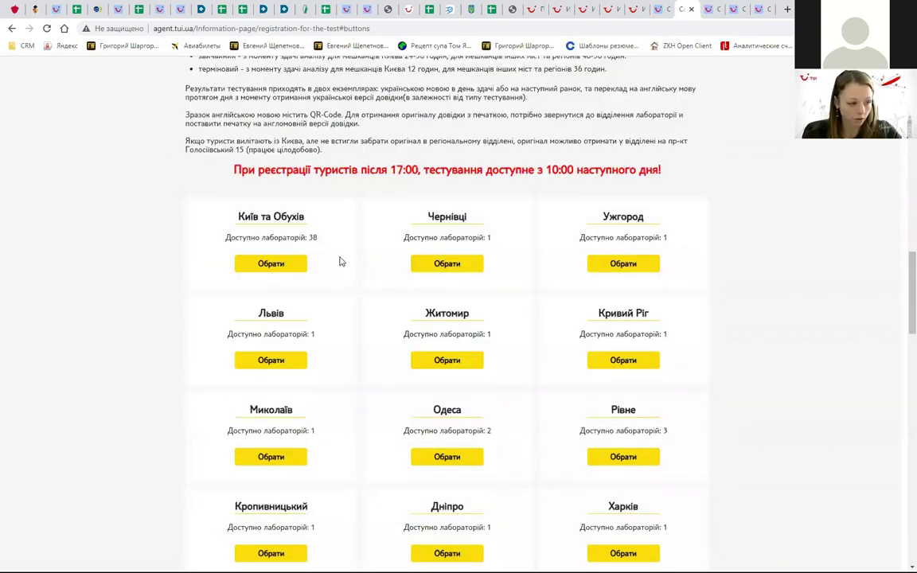
pyautogui.click(342, 261)
pyautogui.scroll(2, 238, 159)
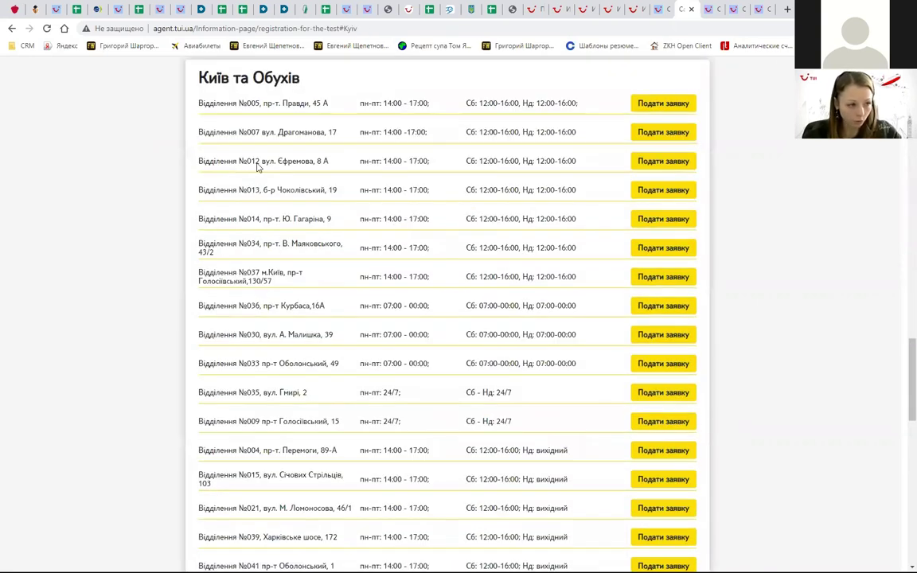
pyautogui.scroll(3, 328, 144)
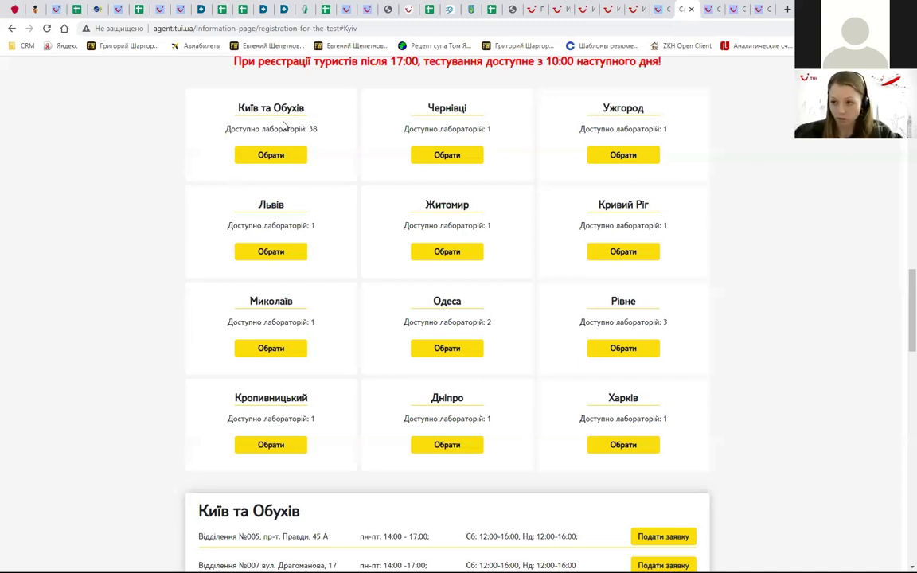
# Step: Show the Kyiv branch list and highlight the 24/7 branches №035 and №009
pyautogui.click(285, 154)
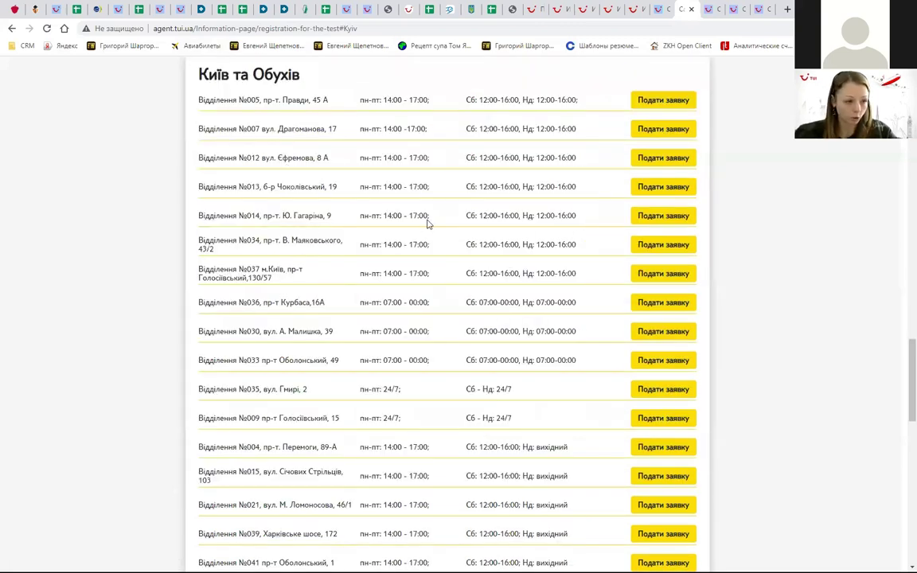
pyautogui.scroll(3, 446, 186)
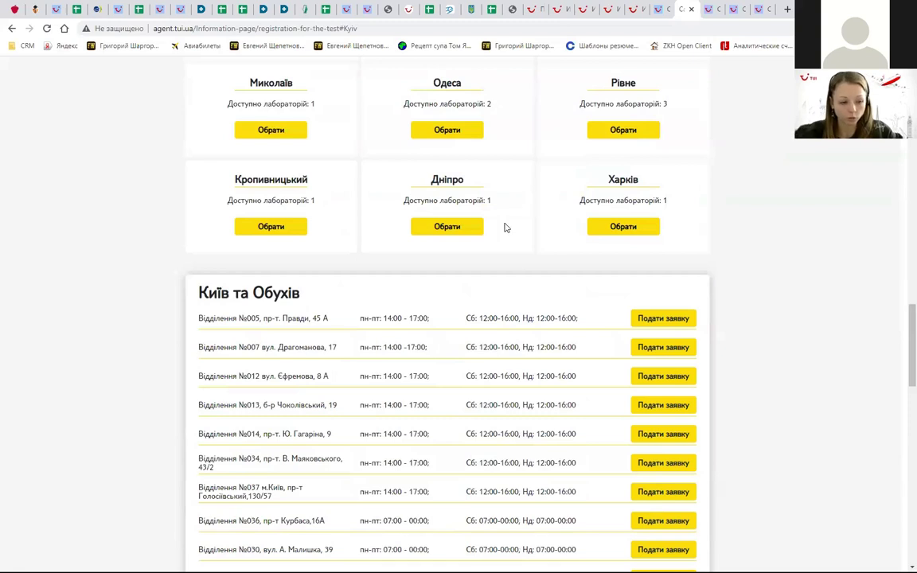
pyautogui.scroll(-2, 510, 231)
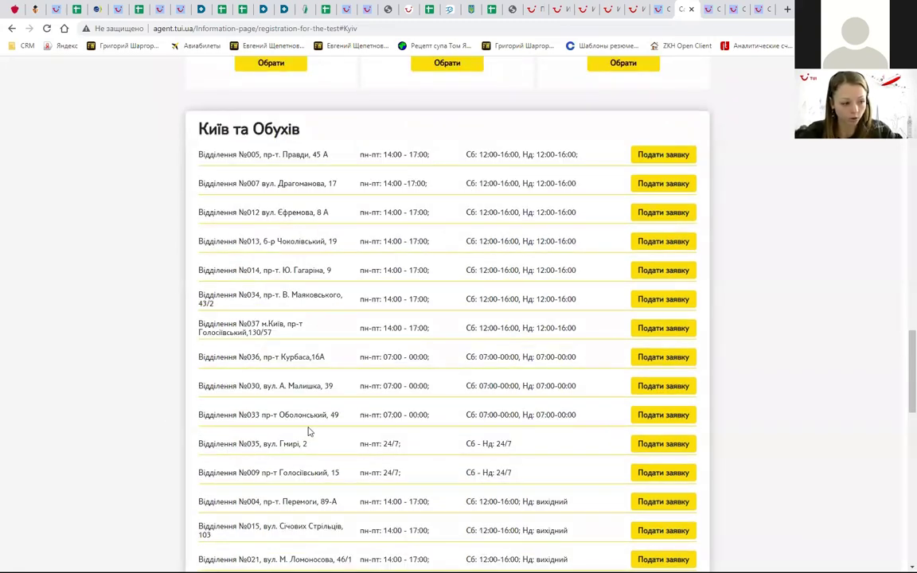
pyautogui.scroll(-2, 317, 458)
pyautogui.scroll(-2, 367, 422)
pyautogui.scroll(2, 446, 382)
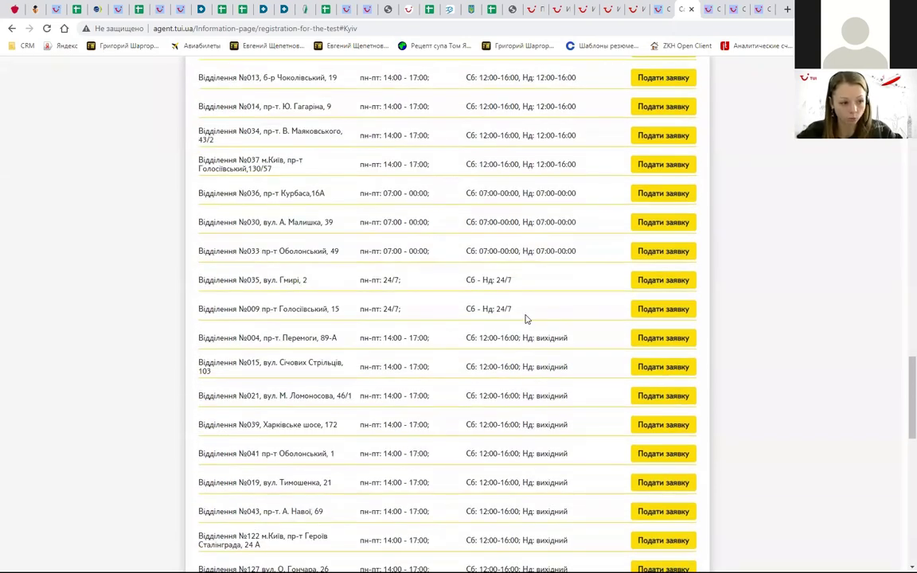
pyautogui.moveTo(533, 317); pyautogui.dragTo(196, 277)
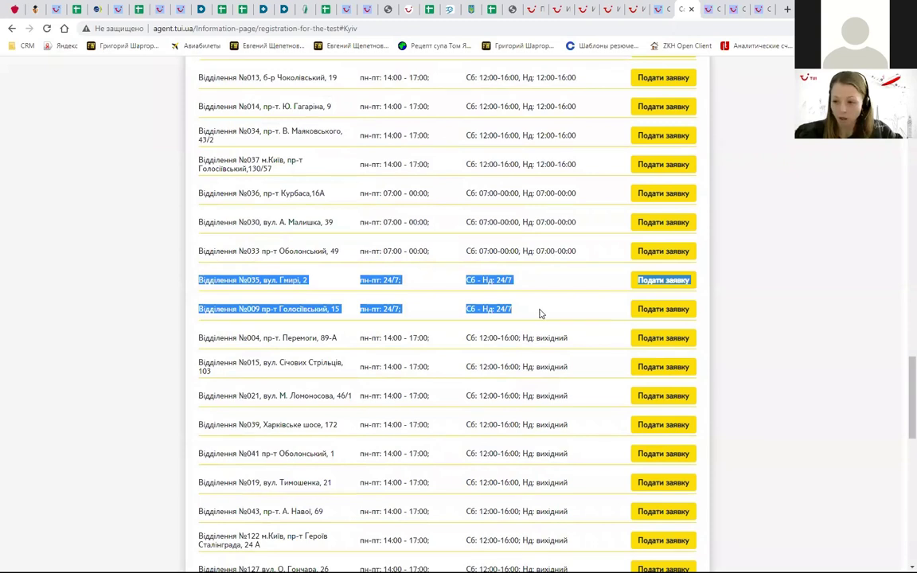
pyautogui.click(581, 316)
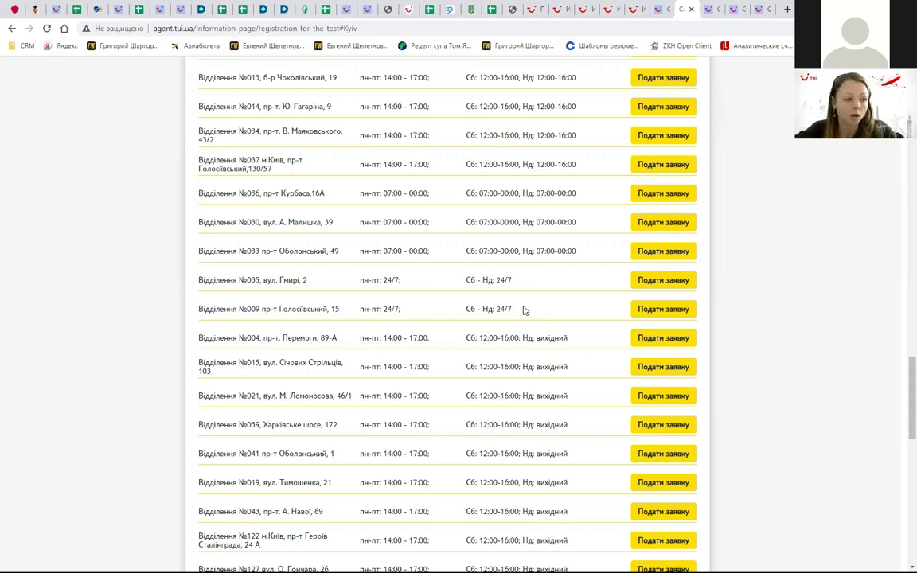
# Step: Start a PCR-test booking at branch №035 for 2 tourists with the standard test type
pyautogui.click(668, 282)
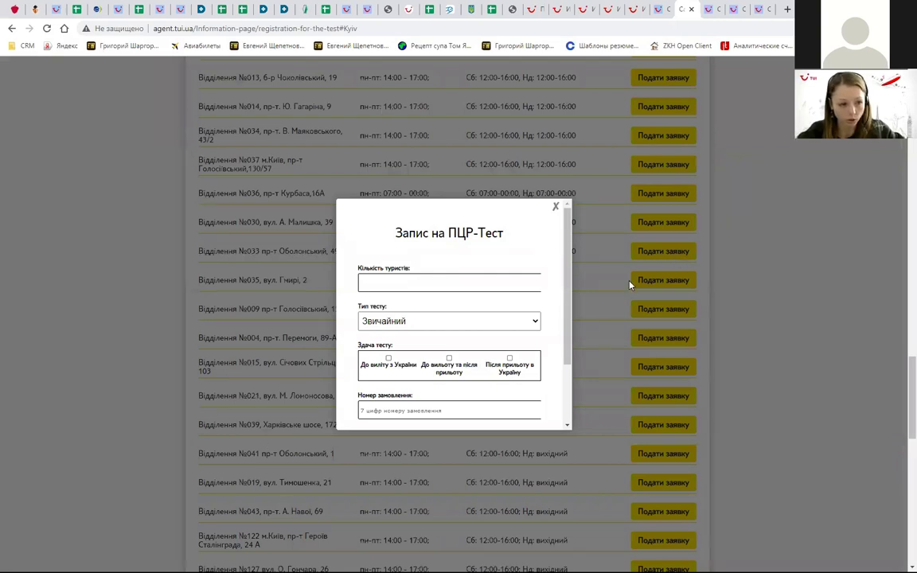
pyautogui.write('1')
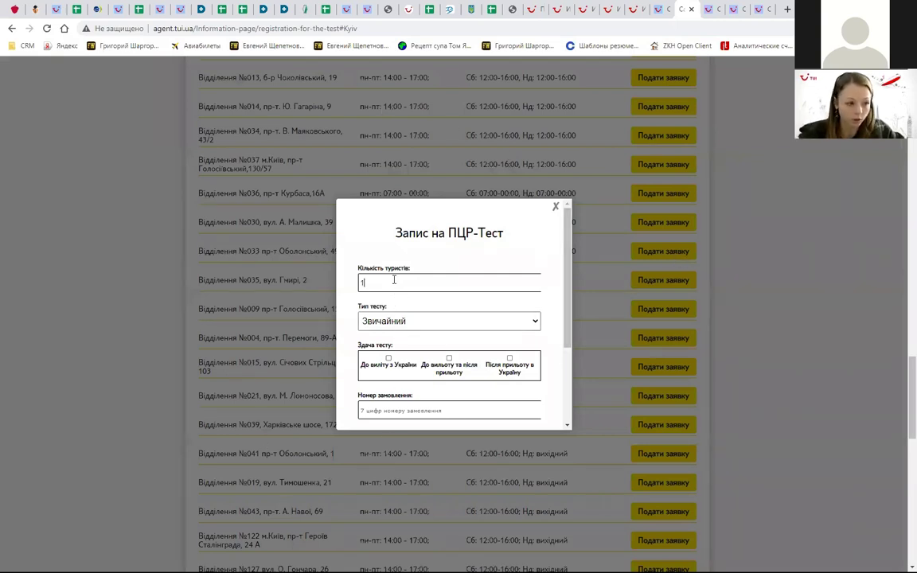
pyautogui.press('BackSpace')
pyautogui.write('2')
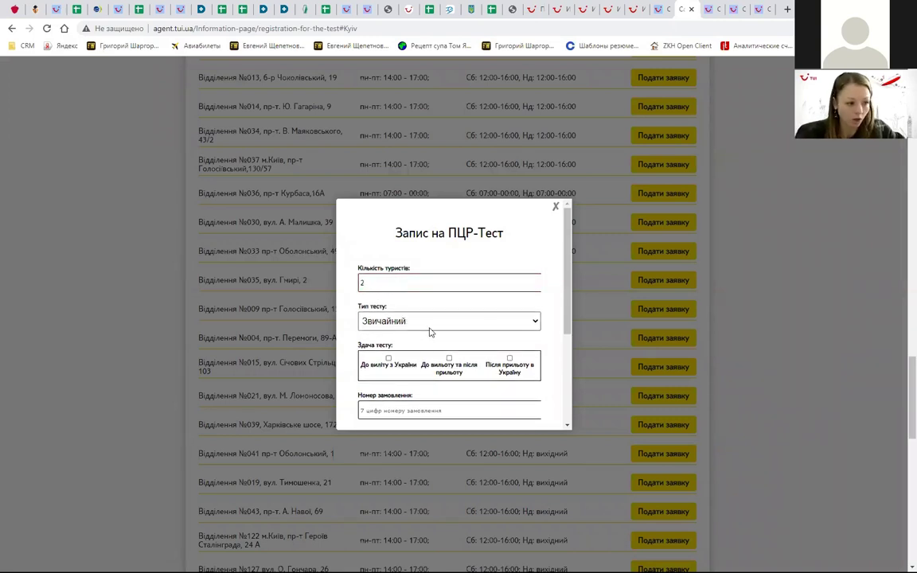
pyautogui.click(491, 328)
pyautogui.click(485, 293)
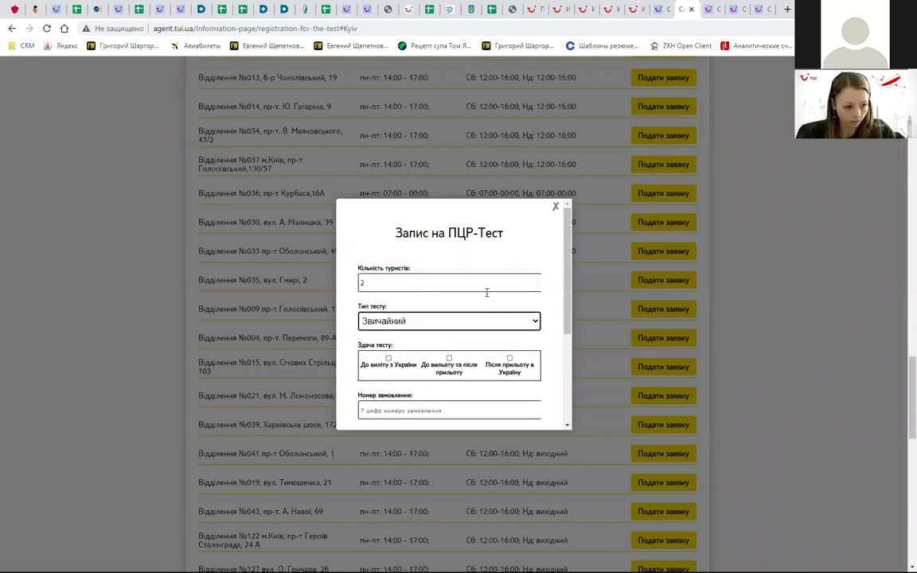
pyautogui.scroll(-2, 413, 287)
pyautogui.scroll(1, 373, 260)
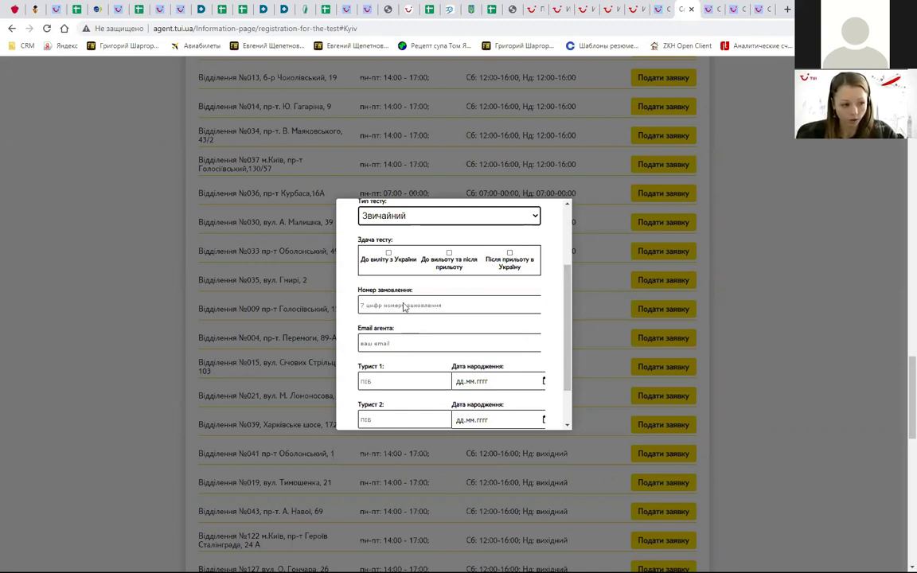
# Step: Mark the test as taken before departure from Ukraine and set the departure time
pyautogui.scroll(-1, 410, 305)
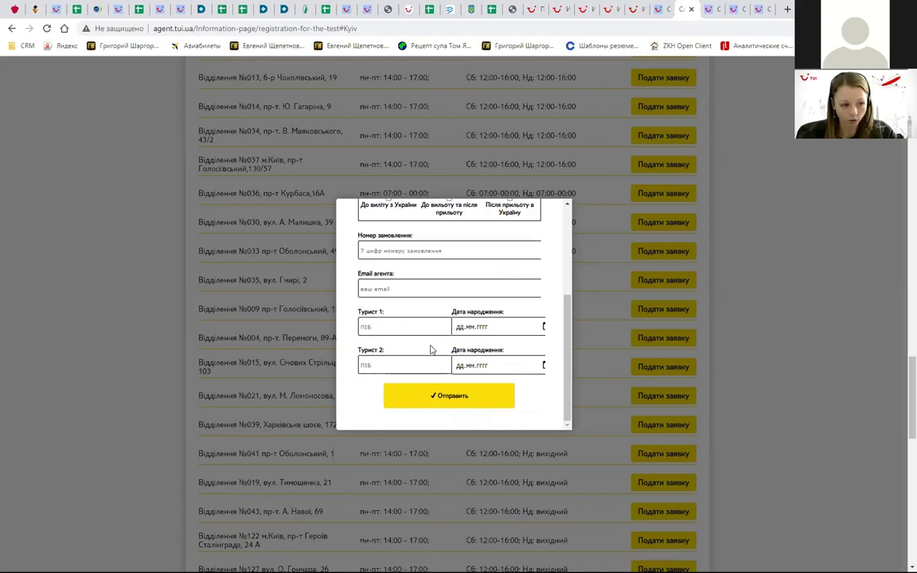
pyautogui.scroll(2, 410, 299)
pyautogui.click(389, 308)
pyautogui.scroll(-1, 387, 311)
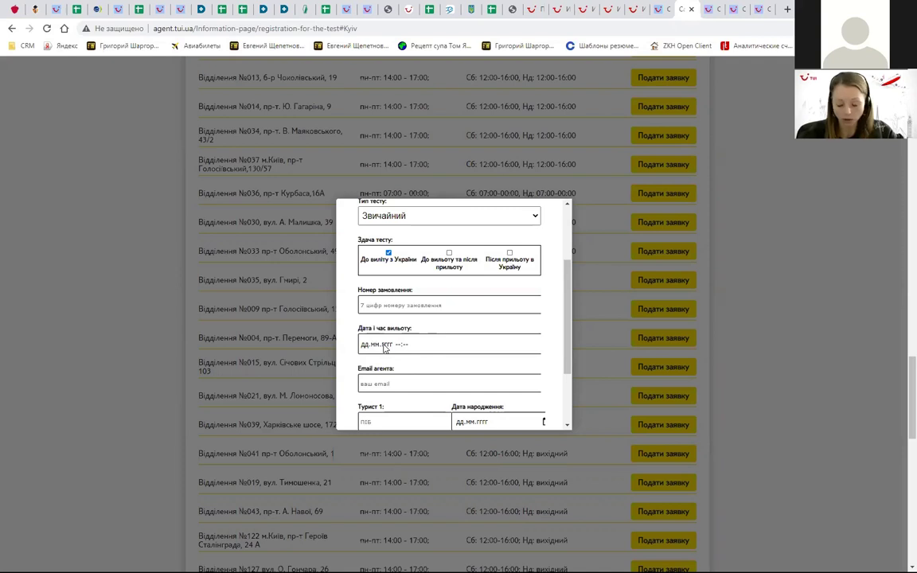
pyautogui.click(384, 345)
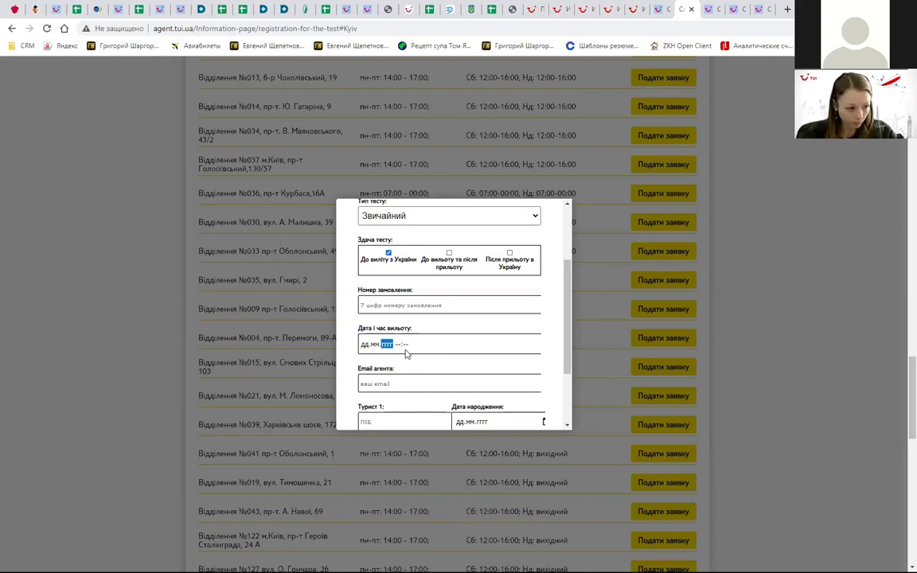
pyautogui.click(461, 347)
pyautogui.scroll(-3, 477, 318)
pyautogui.click(404, 243)
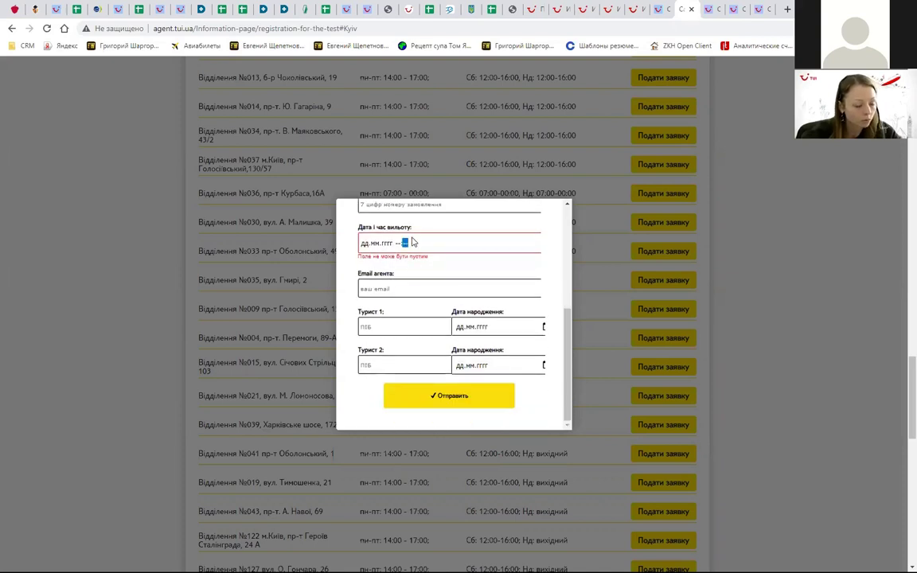
pyautogui.scroll(2, 366, 289)
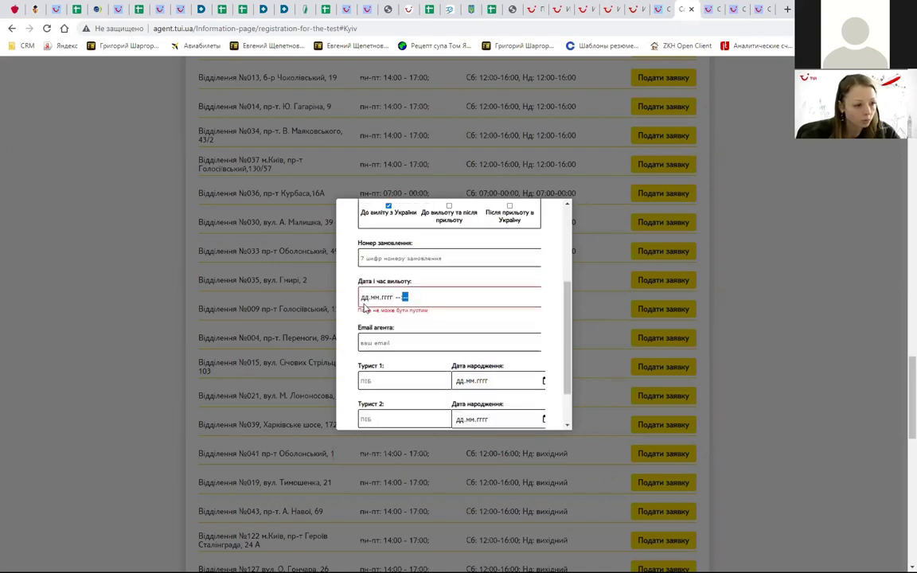
# Step: Enter the booking's order number and the departure date 24.05.2021
pyautogui.click(369, 259)
pyautogui.write('4758964')
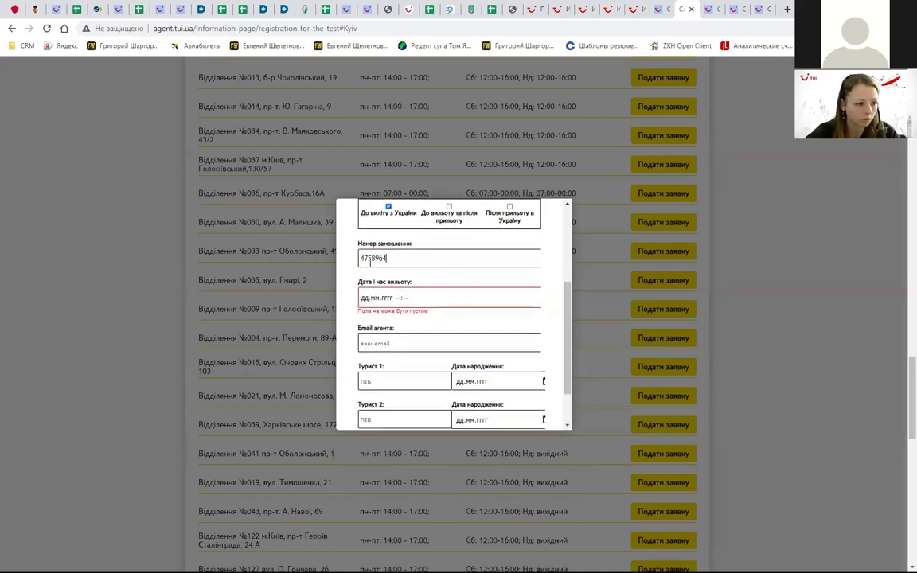
pyautogui.click(374, 299)
pyautogui.write('21.мм.гггг --:--')
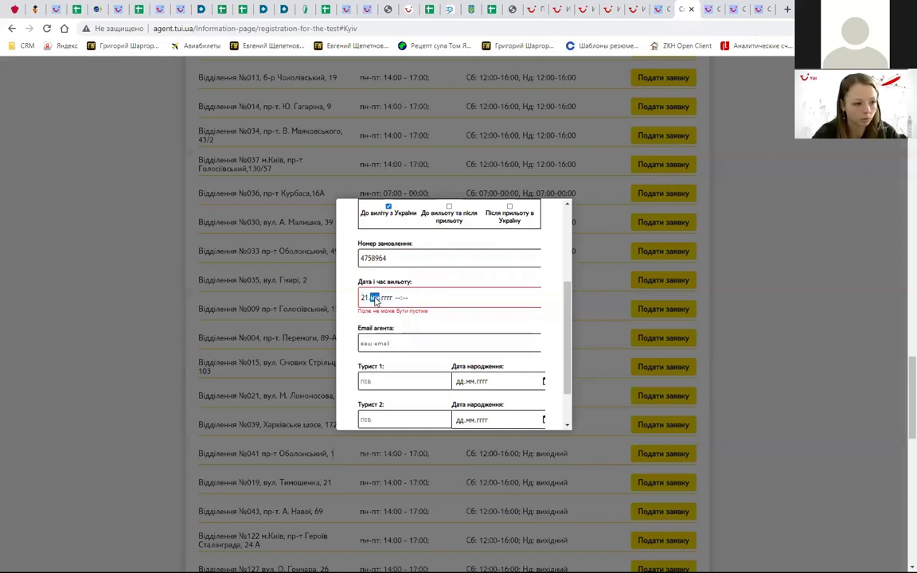
pyautogui.press('Right')
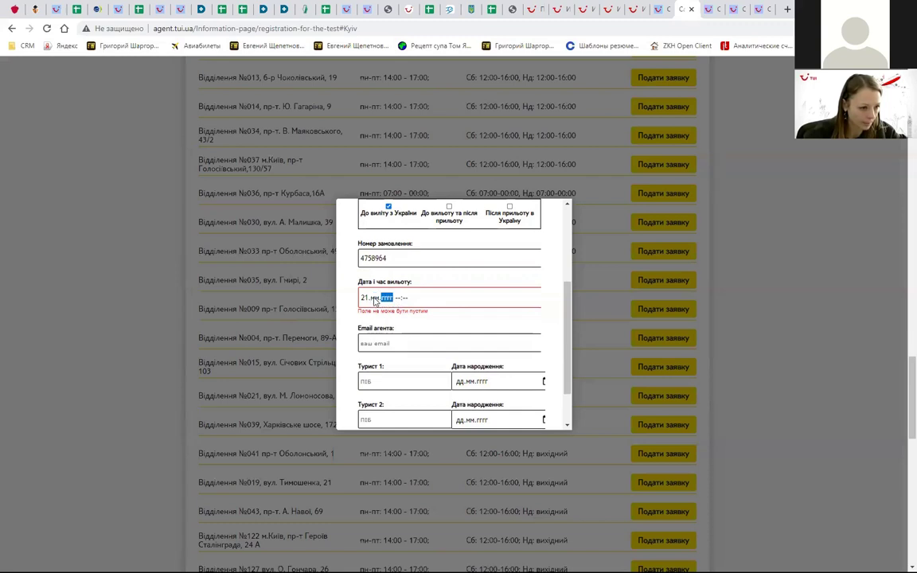
pyautogui.click(366, 300)
pyautogui.write('24.05.202')
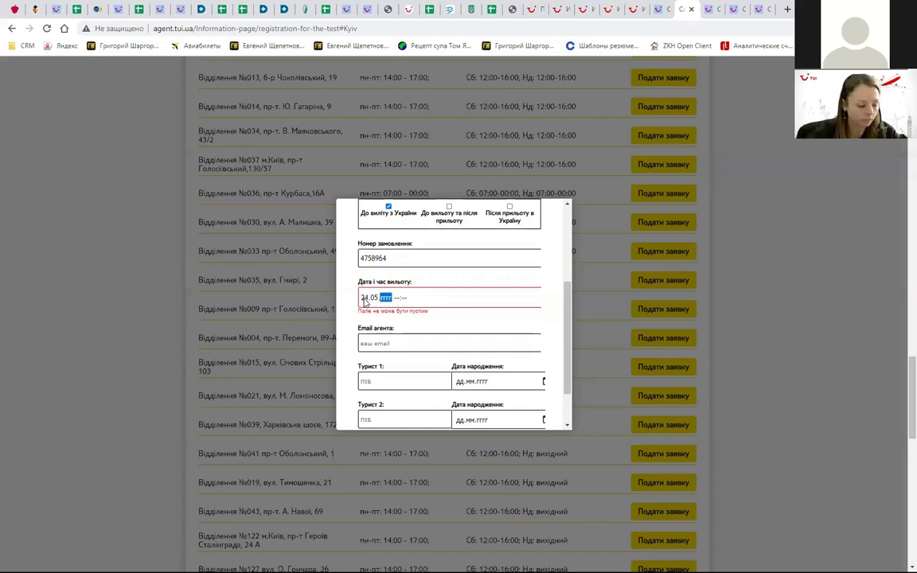
pyautogui.write('1')
pyautogui.click(406, 346)
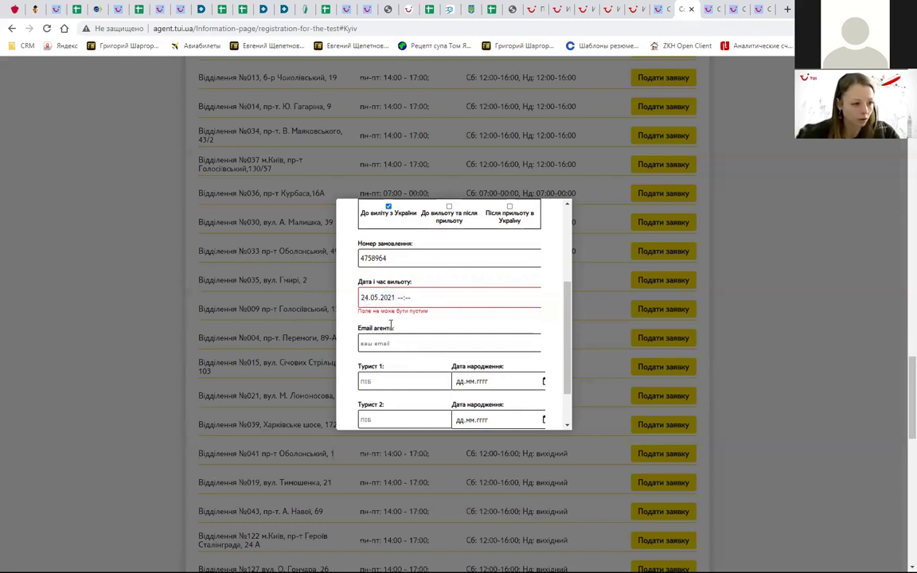
# Step: Submit the request with Отправить, leaving Email агента empty and flagged as required
pyautogui.click(393, 349)
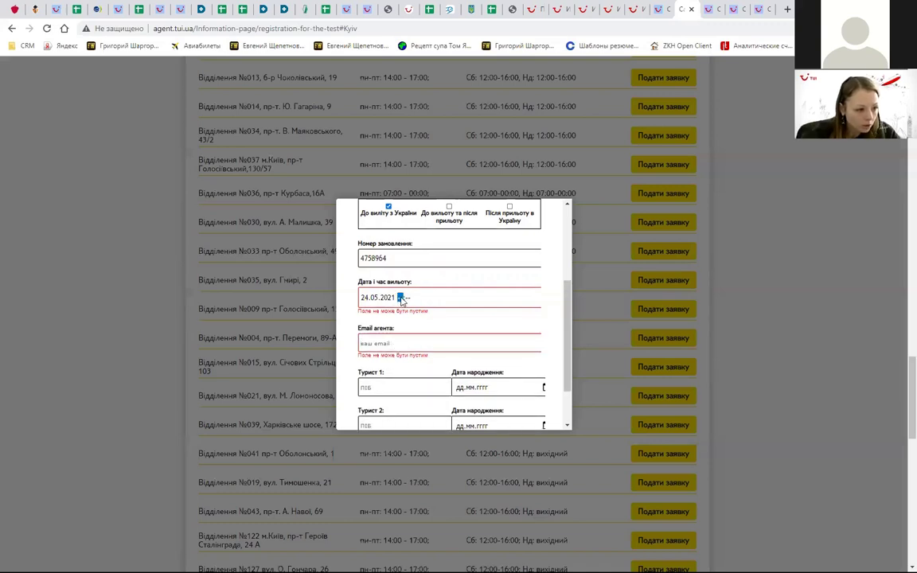
pyautogui.scroll(-3, 426, 409)
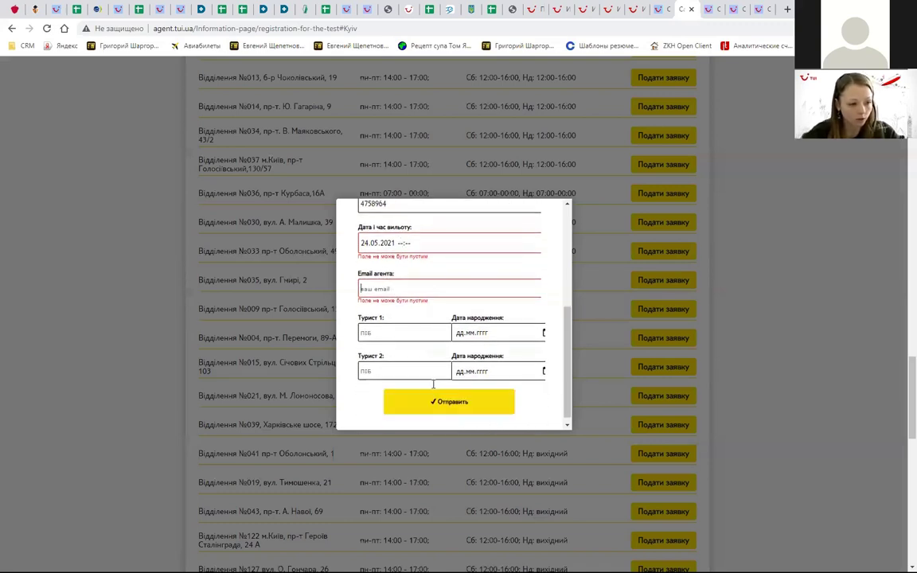
pyautogui.scroll(5, 467, 362)
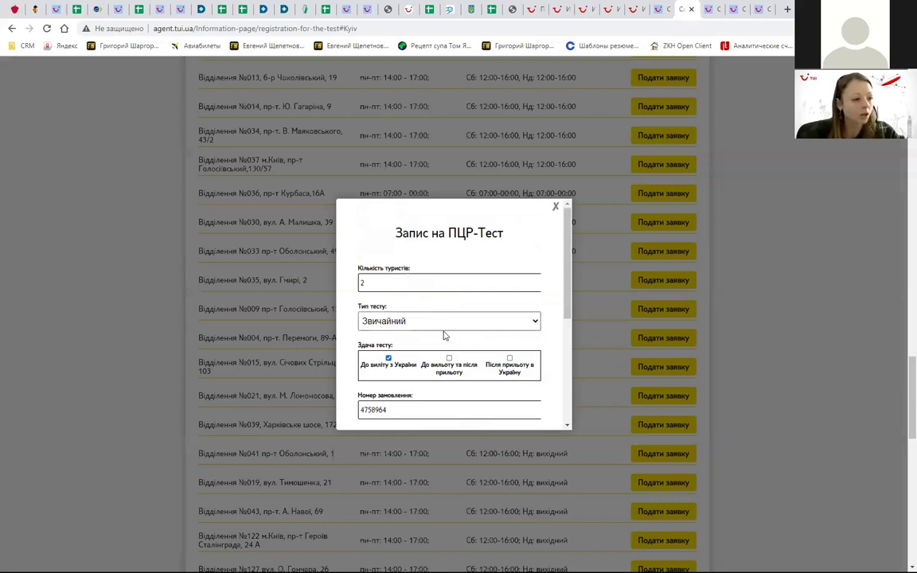
pyautogui.scroll(-1, 446, 342)
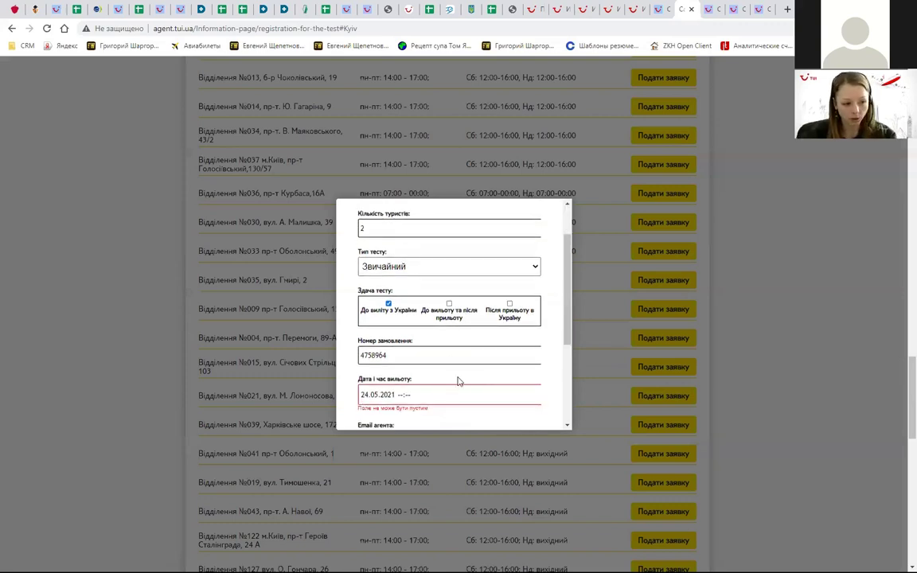
pyautogui.scroll(-3, 462, 386)
pyautogui.click(471, 404)
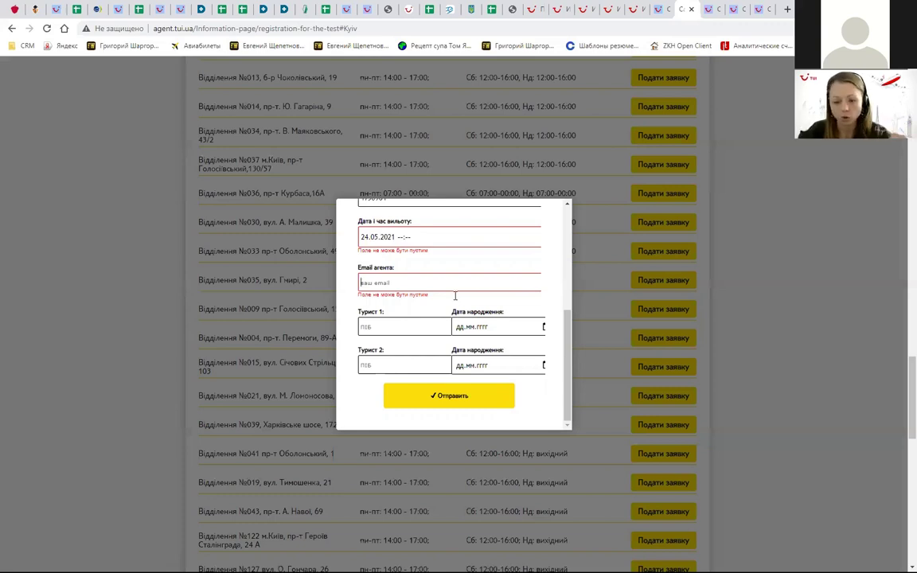
pyautogui.click(422, 285)
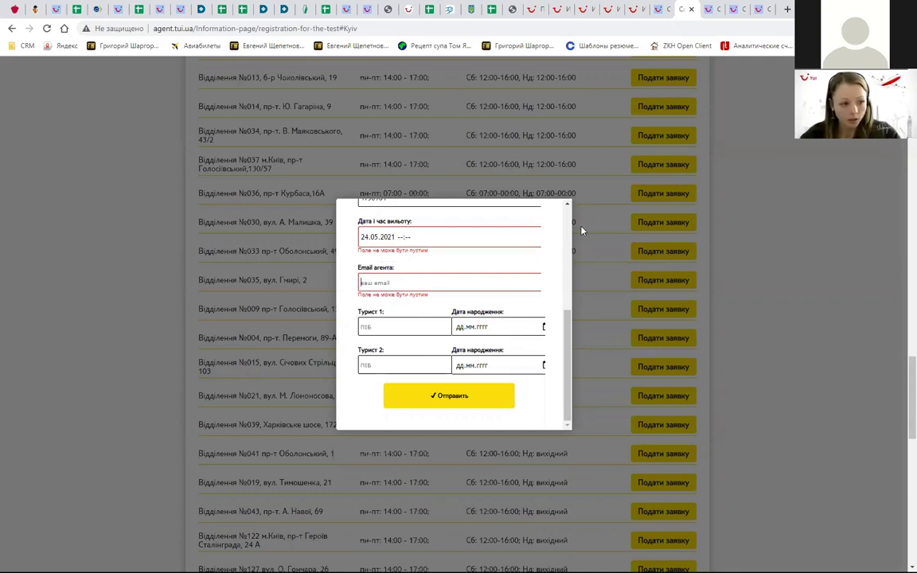
# Step: Change the testing option to Після прильоту в Україну, dropping the departure date
pyautogui.scroll(5, 494, 270)
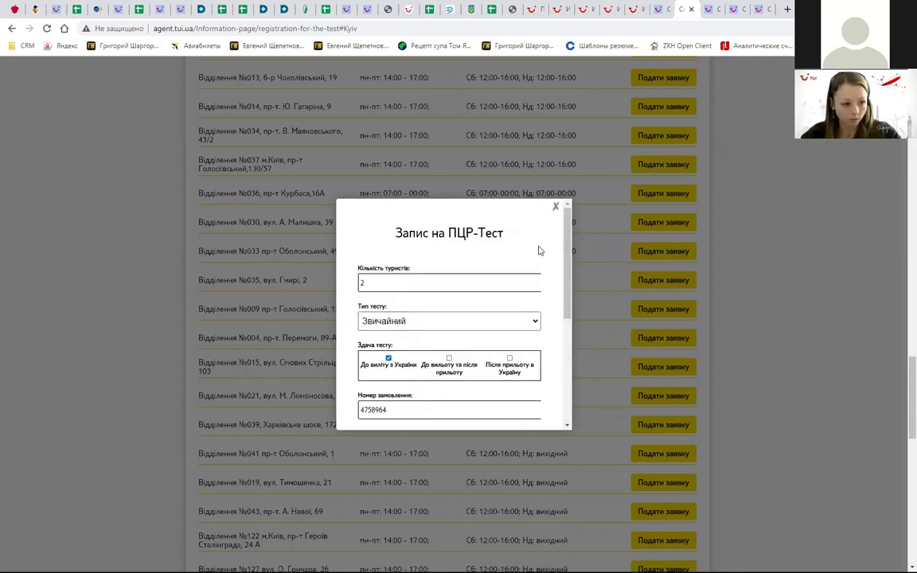
pyautogui.scroll(-5, 432, 285)
pyautogui.scroll(3, 420, 310)
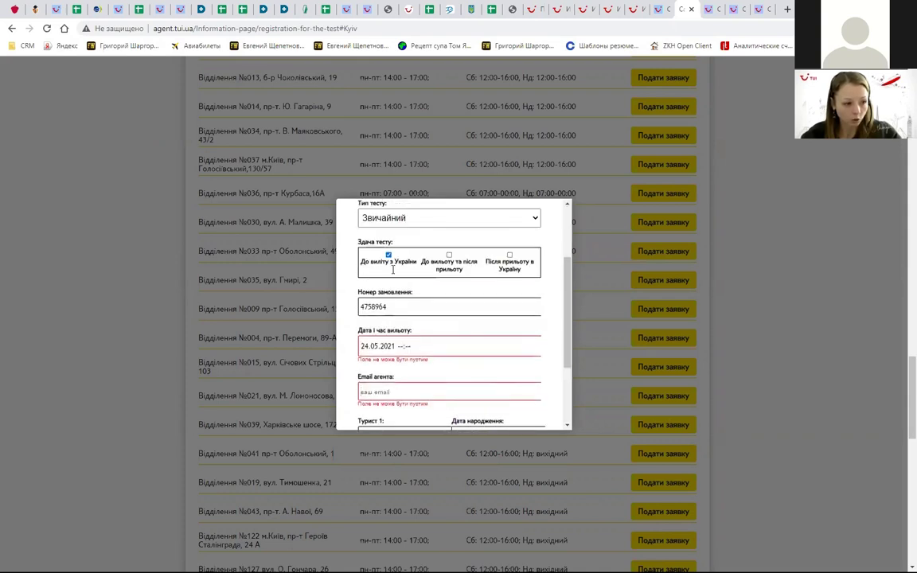
pyautogui.click(448, 255)
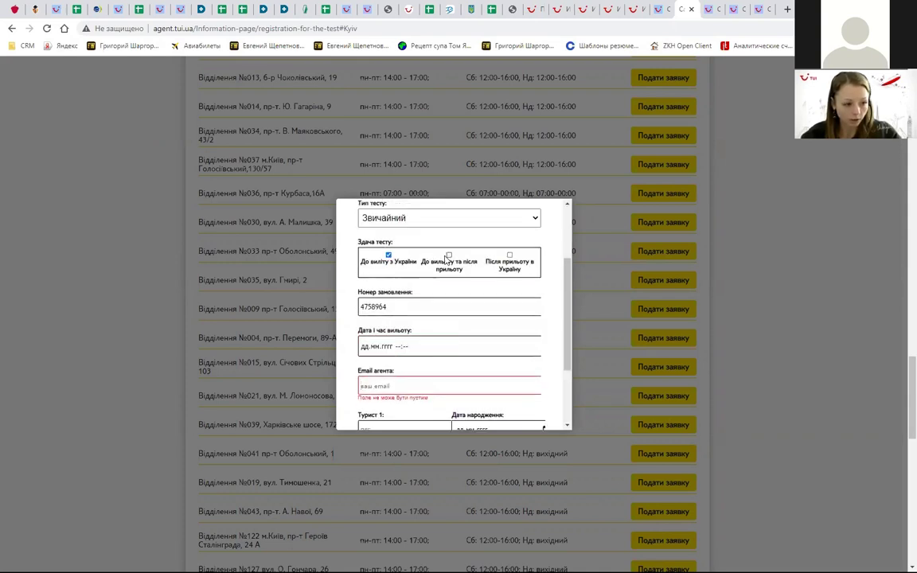
pyautogui.click(448, 256)
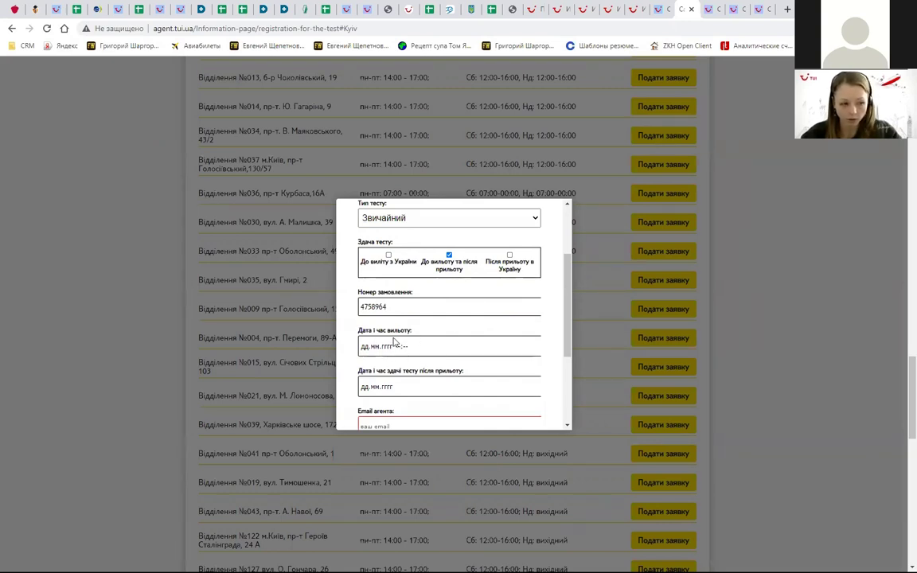
pyautogui.scroll(-1, 422, 349)
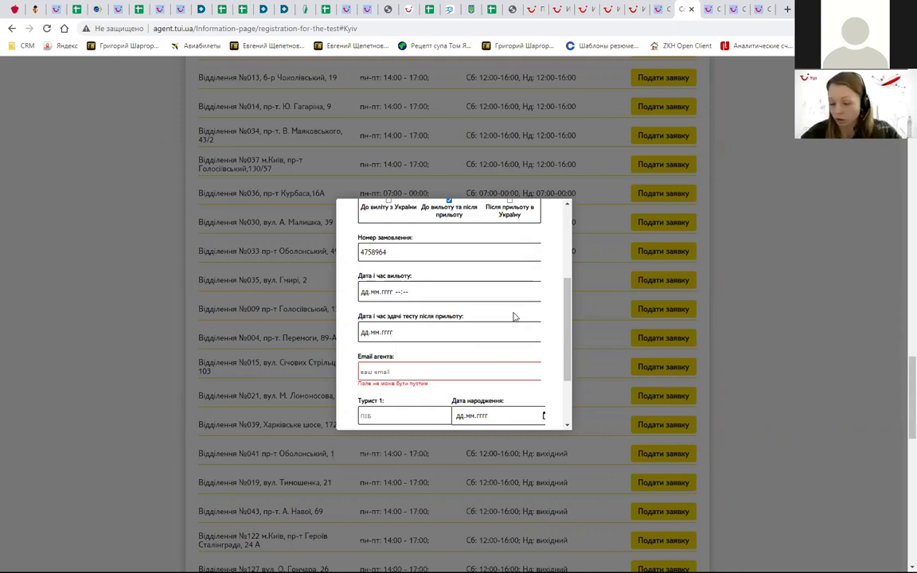
pyautogui.scroll(1, 502, 291)
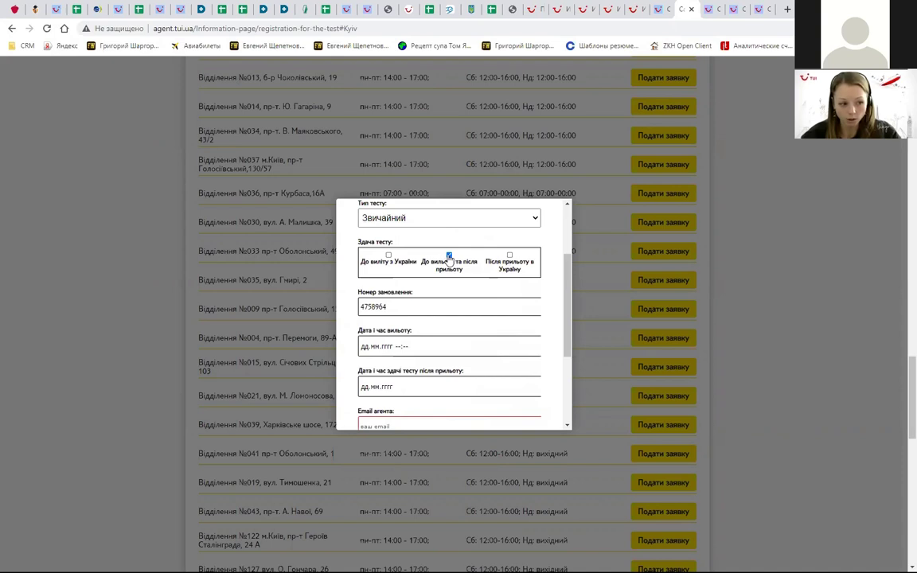
pyautogui.click(508, 257)
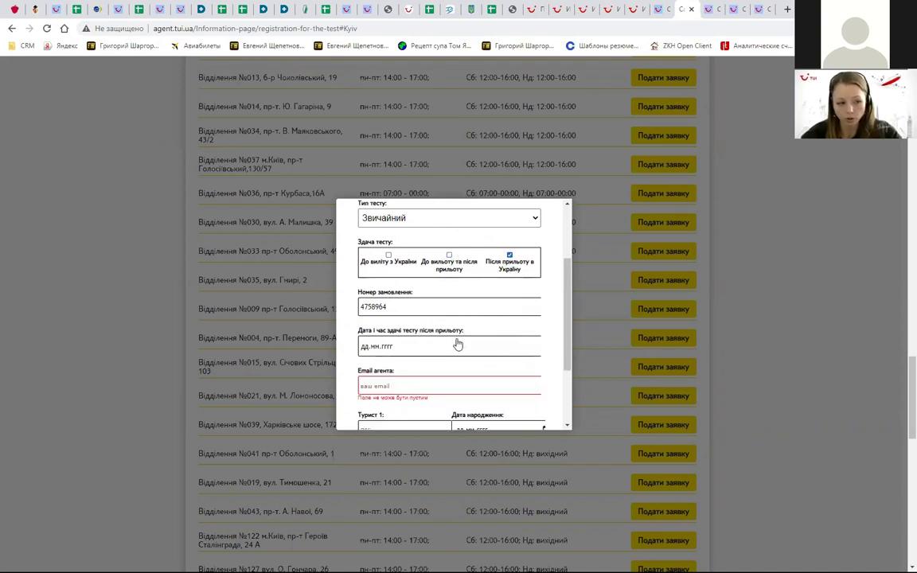
pyautogui.scroll(-2, 466, 311)
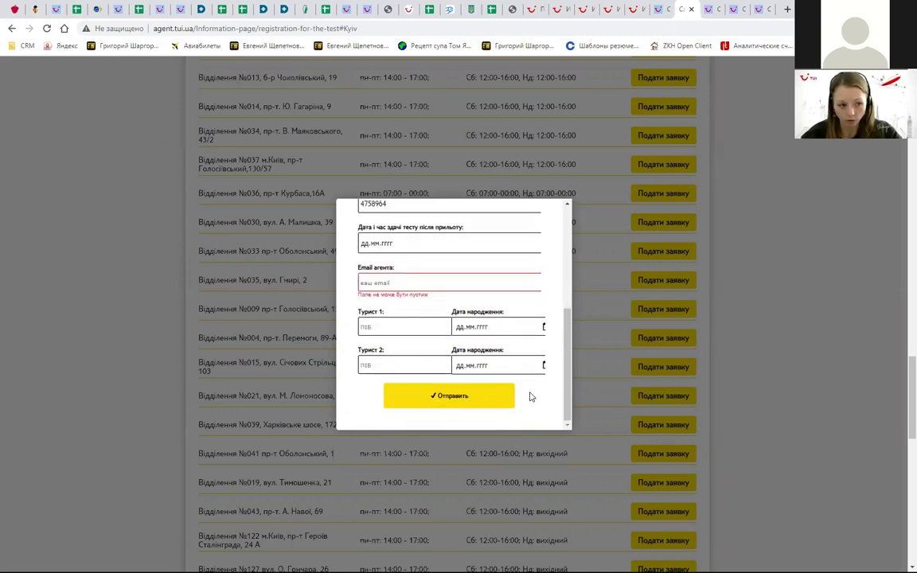
pyautogui.scroll(4, 526, 383)
pyautogui.scroll(4, 514, 317)
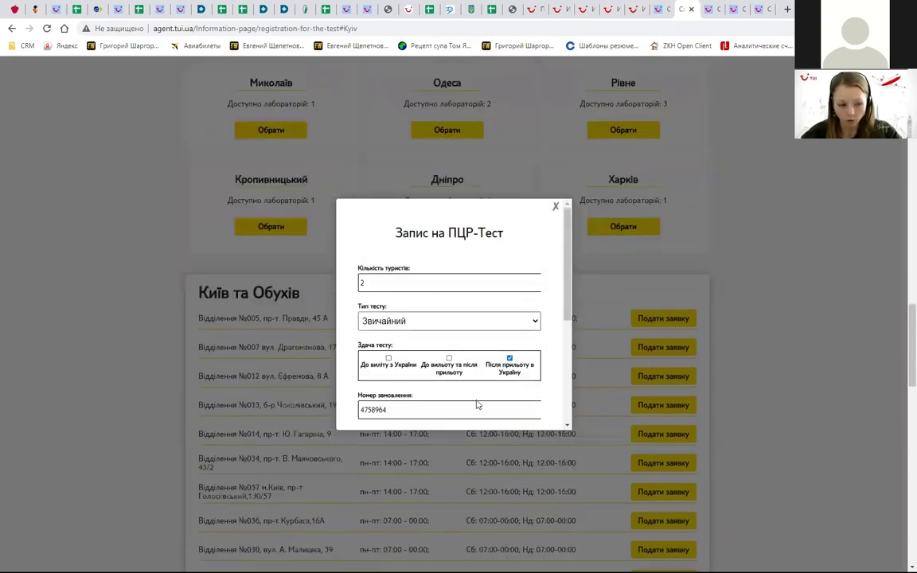
# Step: Close the Запис на ПЦР-Тест form and return to the per-destination test-validity tables
pyautogui.click(557, 207)
pyautogui.scroll(8, 661, 334)
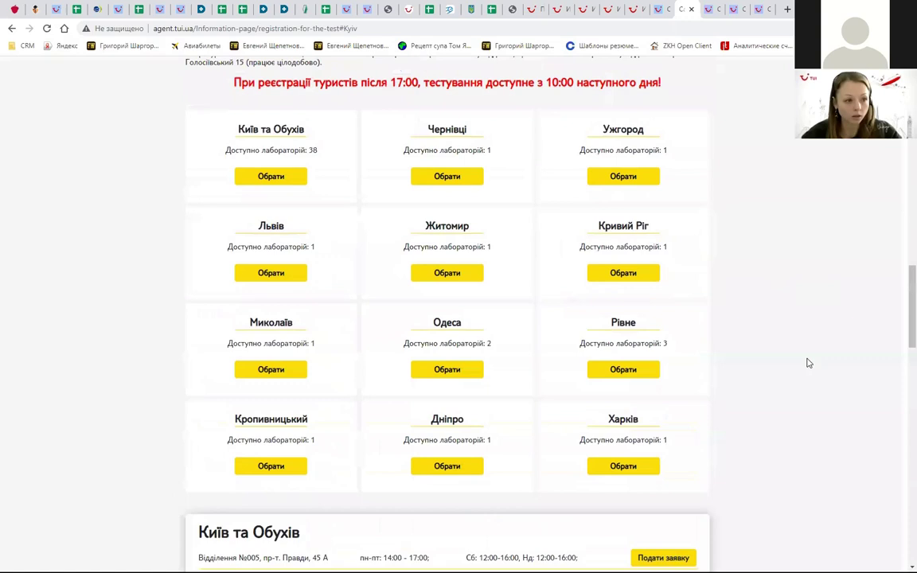
pyautogui.scroll(1, 804, 363)
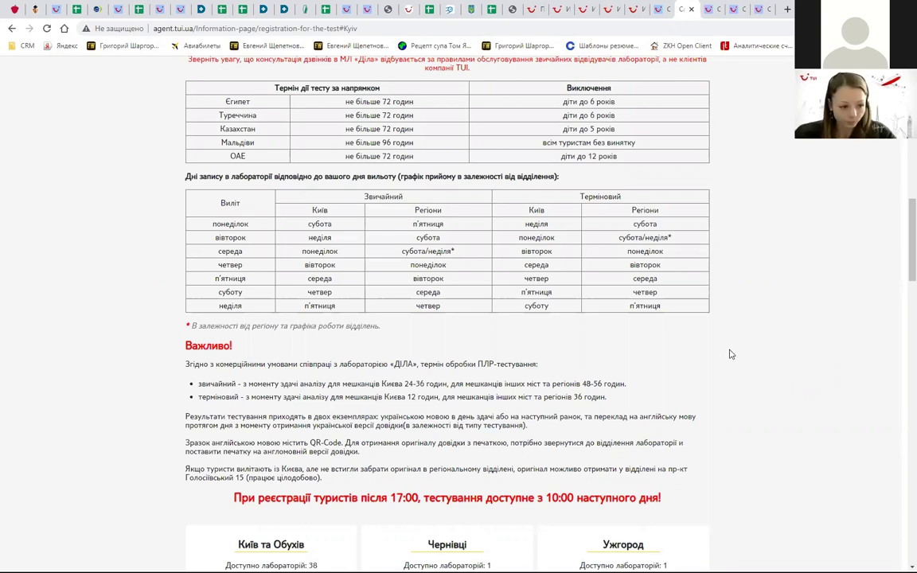
# Step: Select the dila.ua/covid19-corporate.html link in testing condition 10
pyautogui.scroll(3, 755, 370)
pyautogui.scroll(2, 756, 372)
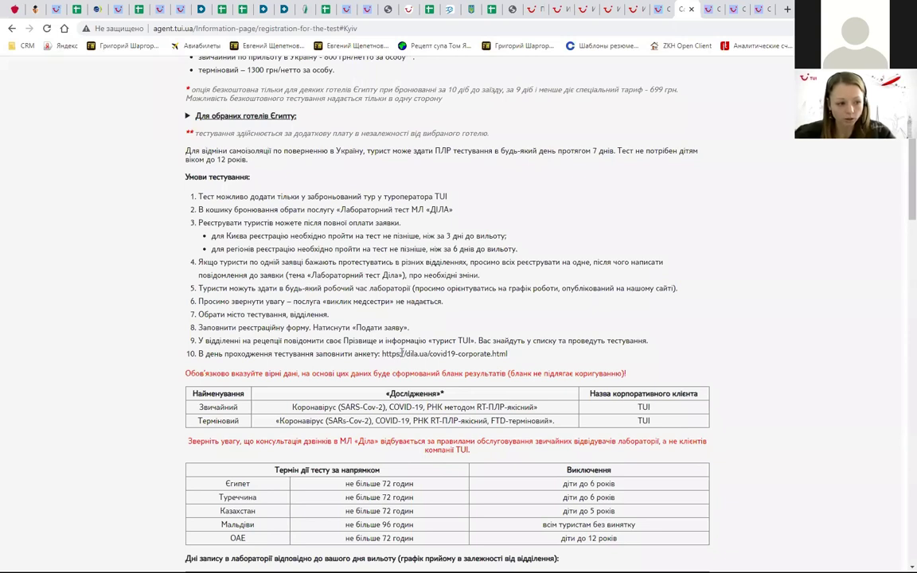
pyautogui.moveTo(507, 353); pyautogui.dragTo(385, 359)
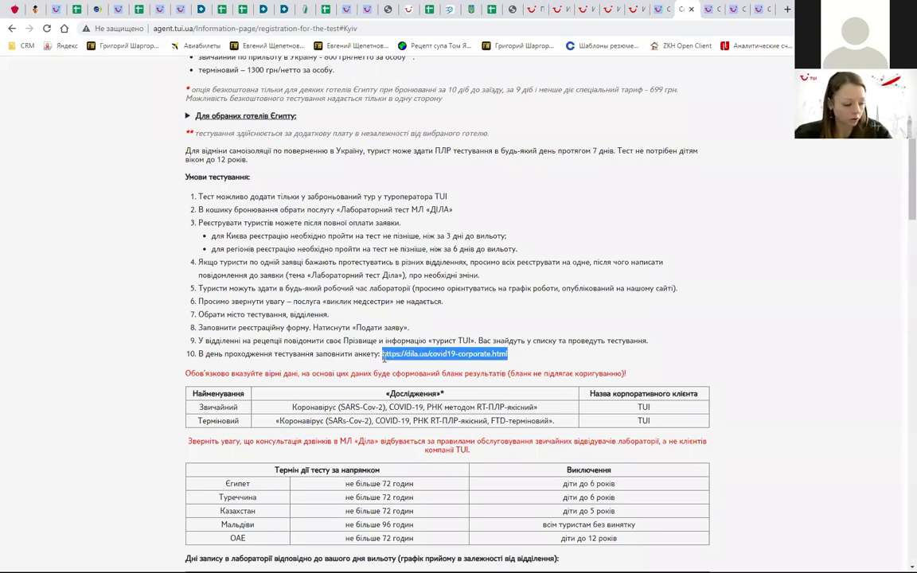
# Step: Load dila.ua/covid19-corporate.html in a new browser tab from the copied link
pyautogui.click(788, 9)
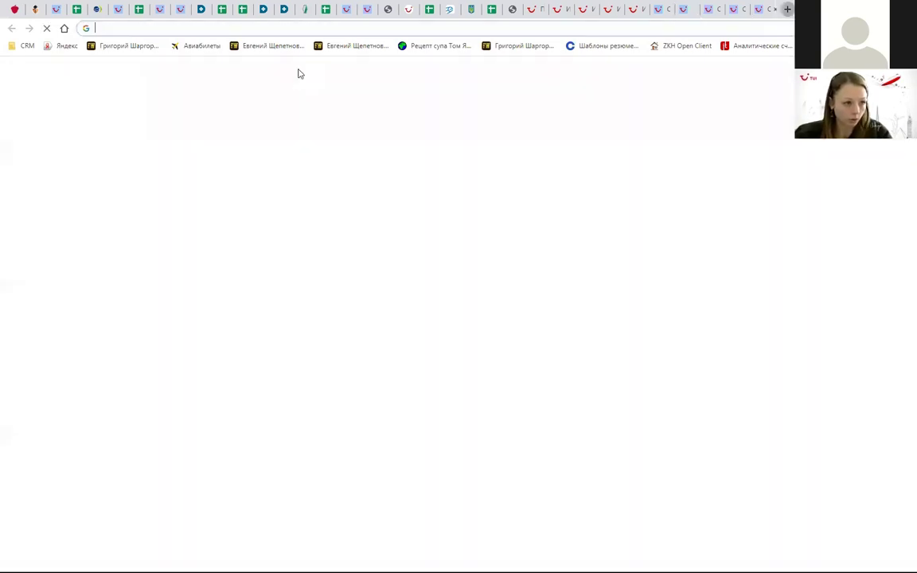
pyautogui.click(350, 26)
pyautogui.write('https://dila.ua/covid19-corporate.html')
pyautogui.press('Return')
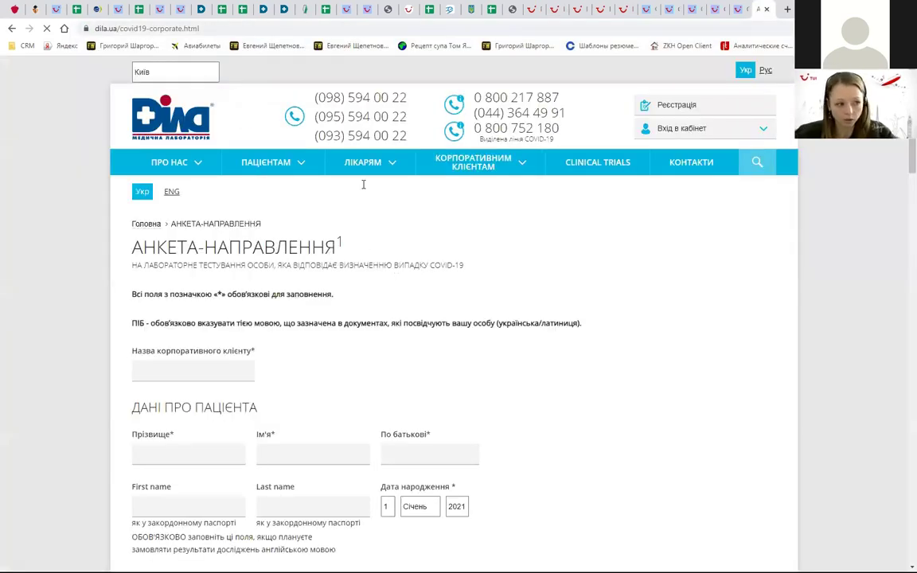
# Step: Scroll through the Dila questionnaire past patient, address and workplace sections to examination details
pyautogui.scroll(-2, 221, 285)
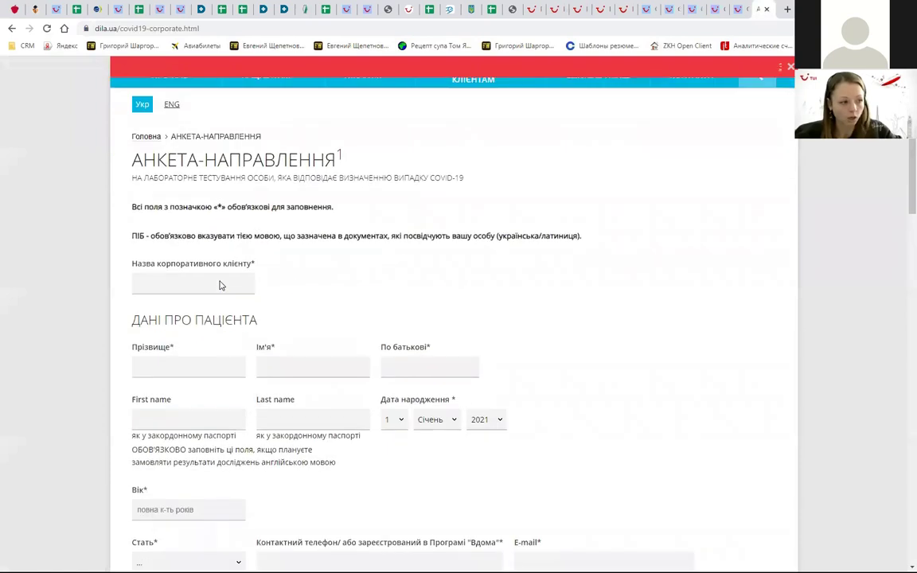
pyautogui.scroll(-5, 343, 294)
pyautogui.scroll(5, 348, 317)
pyautogui.scroll(-1, 183, 266)
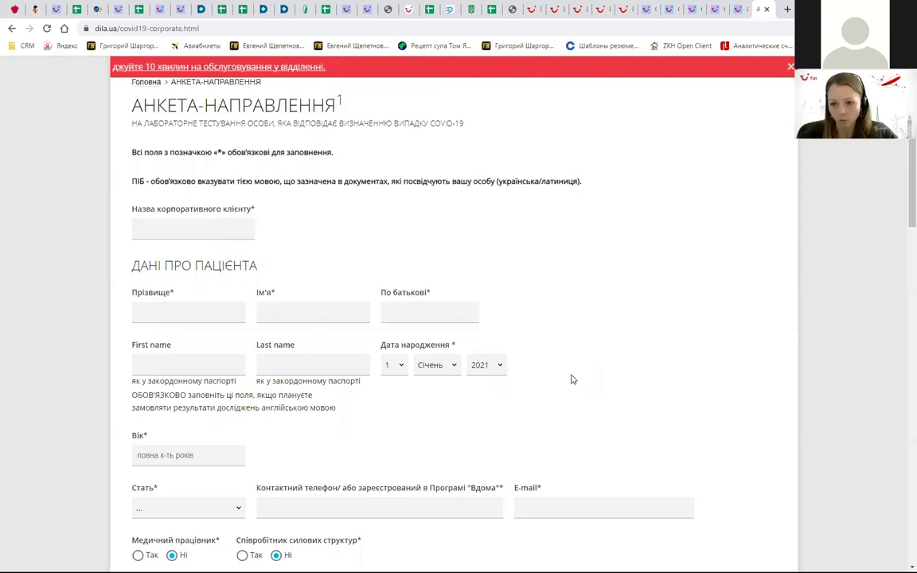
pyautogui.scroll(-2, 530, 350)
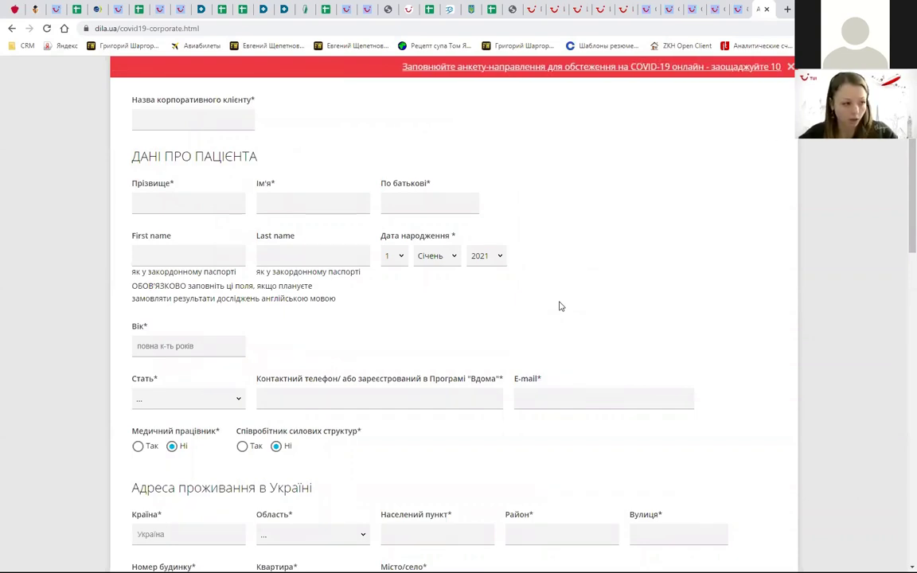
pyautogui.scroll(-1, 200, 326)
pyautogui.scroll(-1, 200, 326)
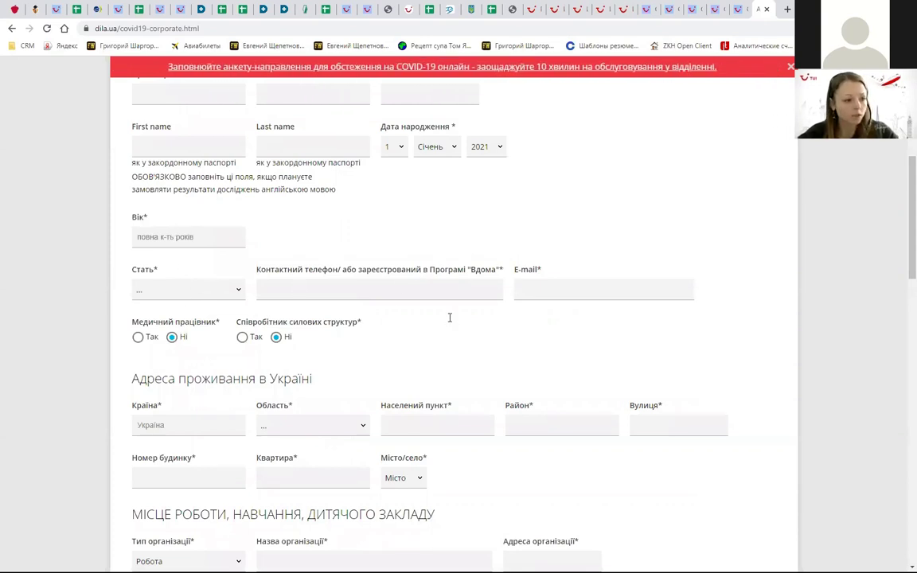
pyautogui.scroll(-5, 365, 273)
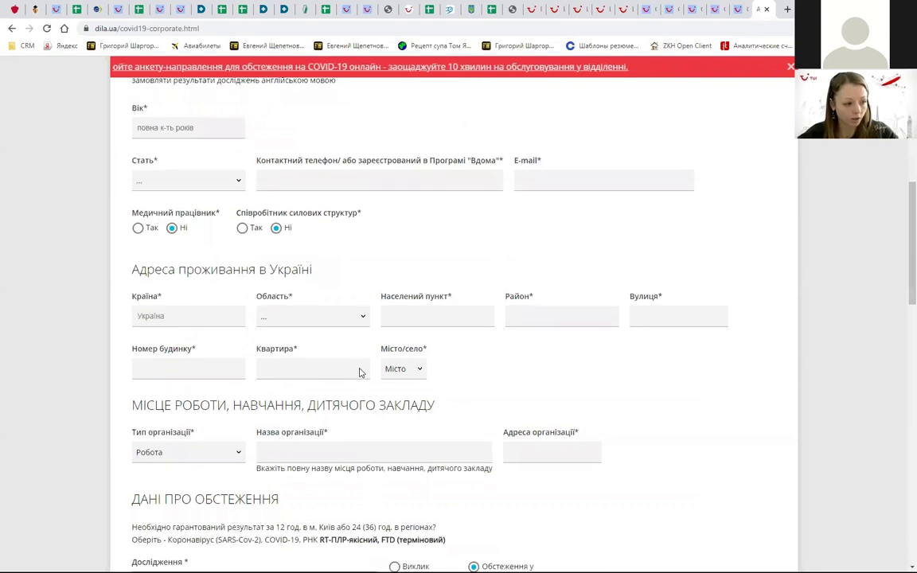
pyautogui.scroll(-2, 365, 273)
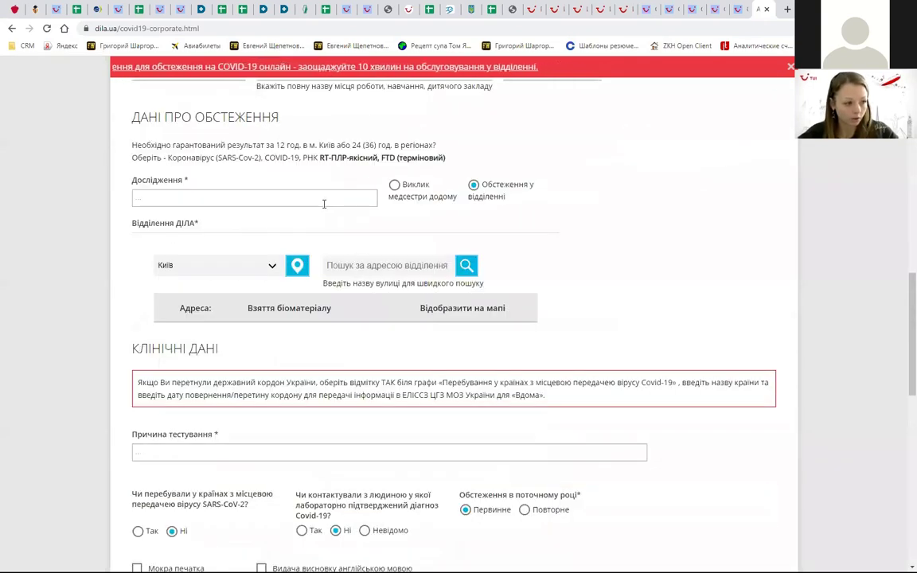
# Step: View the Дослідження options: urgent RT-PCR FTD, standard RT-PCR, rapid antigen and antibody tests
pyautogui.click(137, 198)
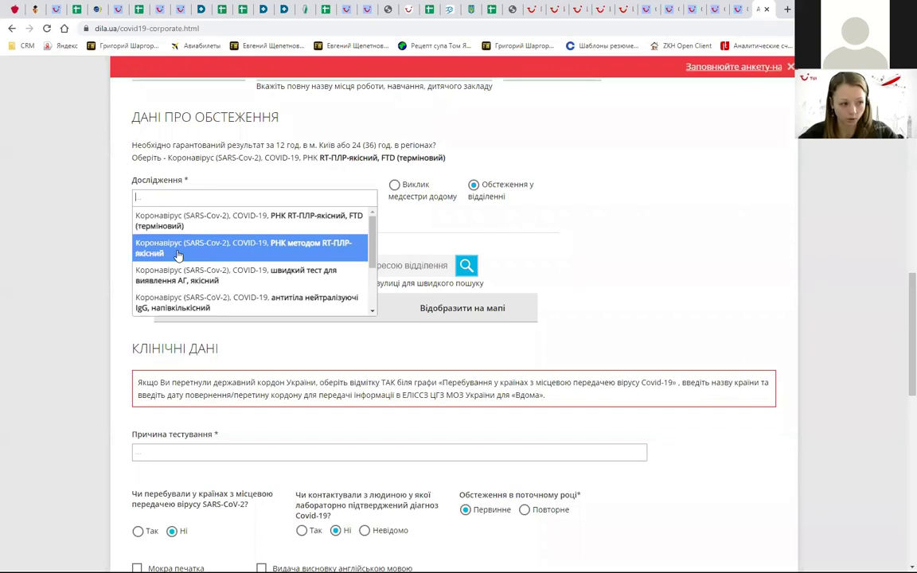
pyautogui.click(736, 11)
# Step: On the TUI PCR-test page, review the standard and urgent RT-PCR test names in the table
pyautogui.click(686, 12)
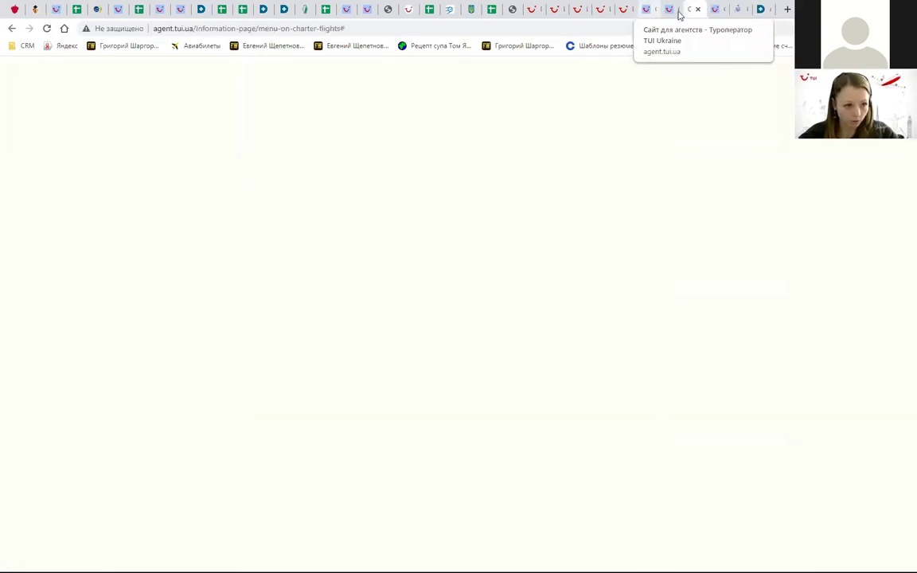
pyautogui.click(669, 11)
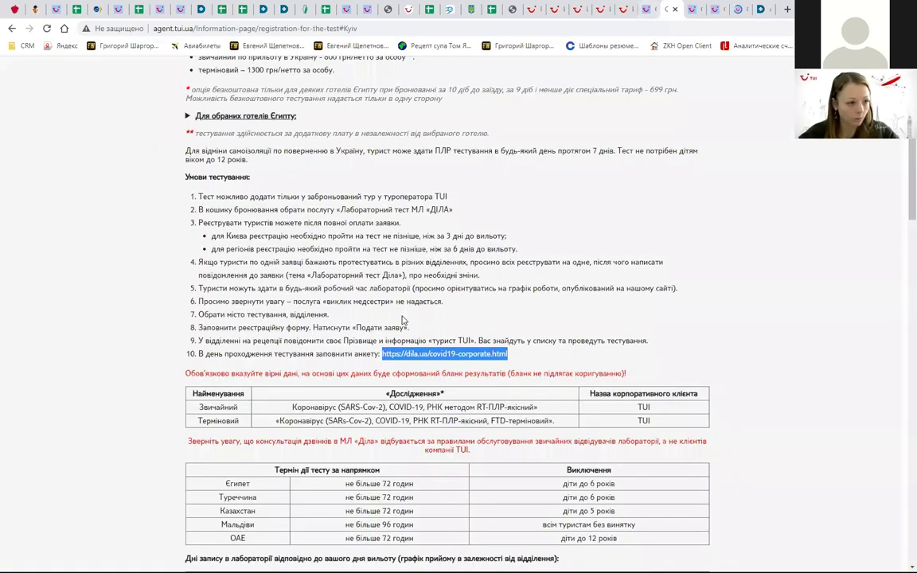
pyautogui.scroll(1, 686, 337)
pyautogui.scroll(-2, 205, 416)
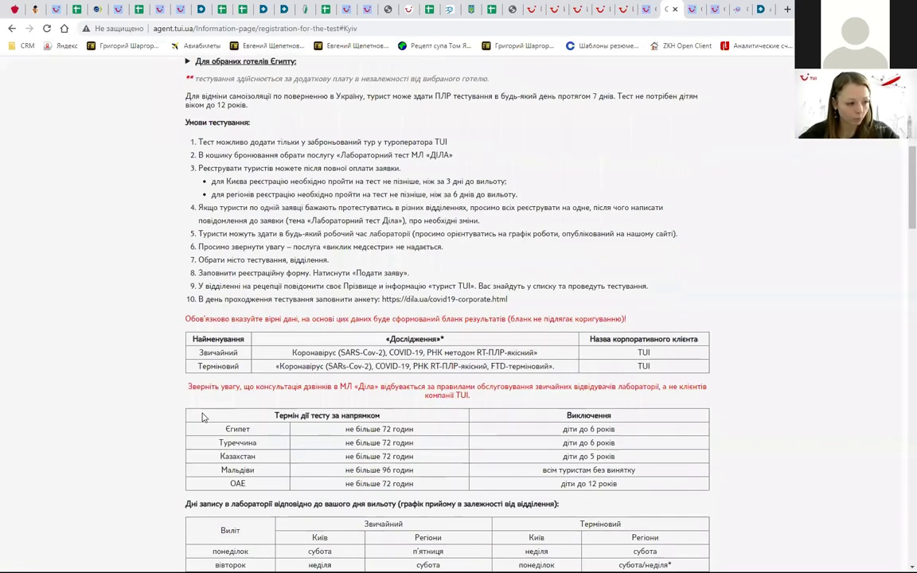
pyautogui.moveTo(220, 301); pyautogui.dragTo(549, 312)
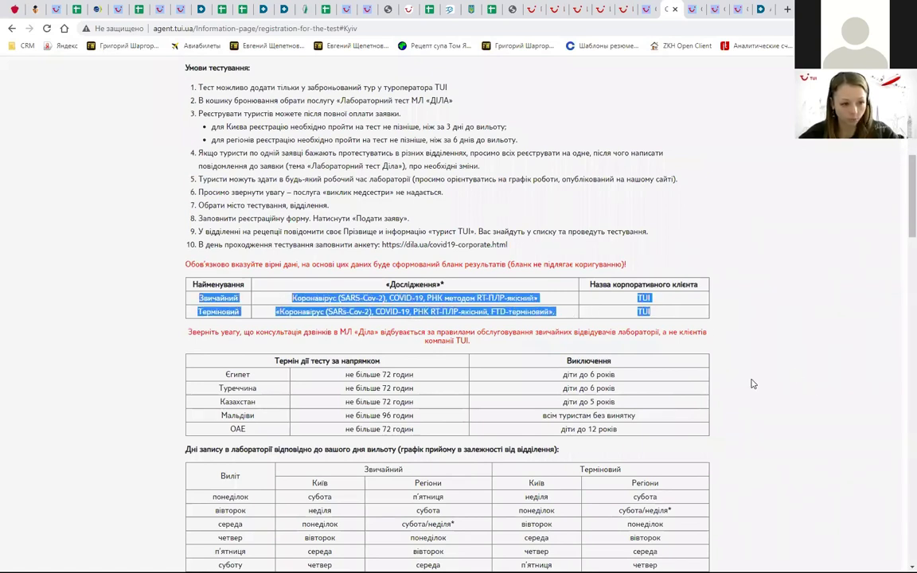
pyautogui.click(487, 311)
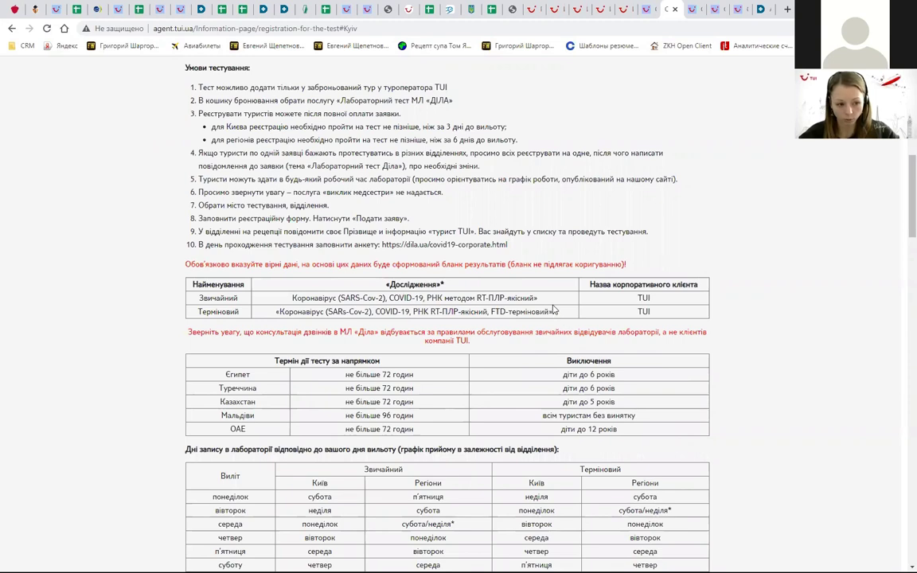
pyautogui.click(773, 9)
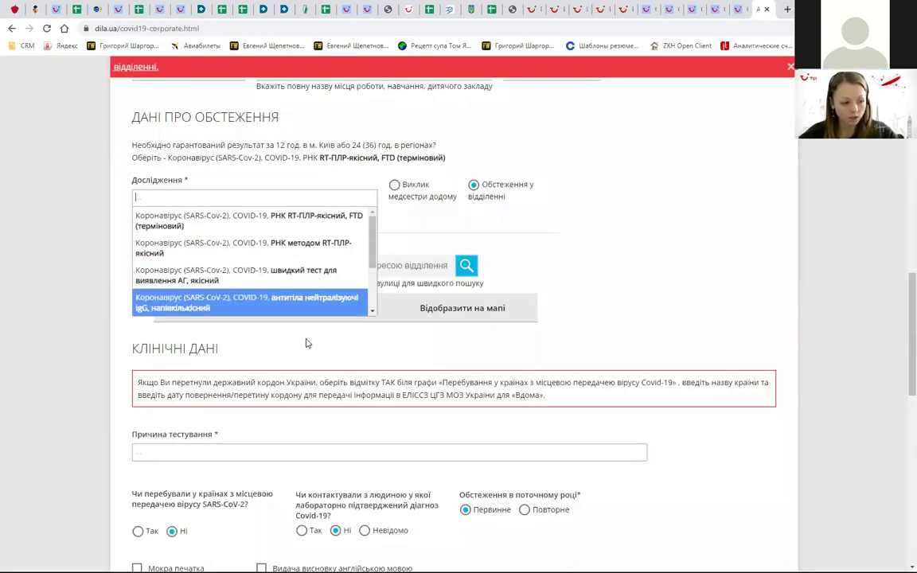
# Step: Scroll the Dila referral form down to the Надіслати button and footer, then back up
pyautogui.scroll(-3, 417, 320)
pyautogui.scroll(-6, 412, 367)
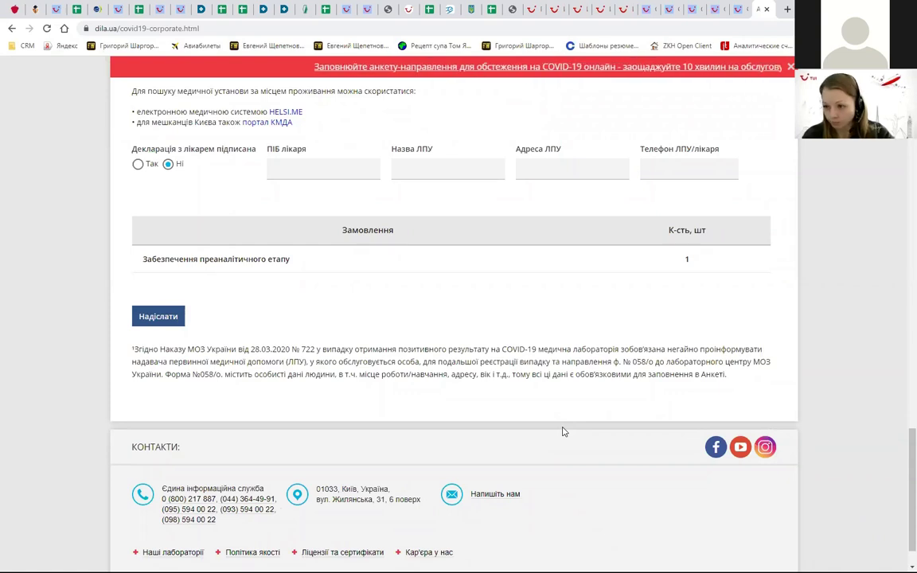
pyautogui.scroll(10, 639, 366)
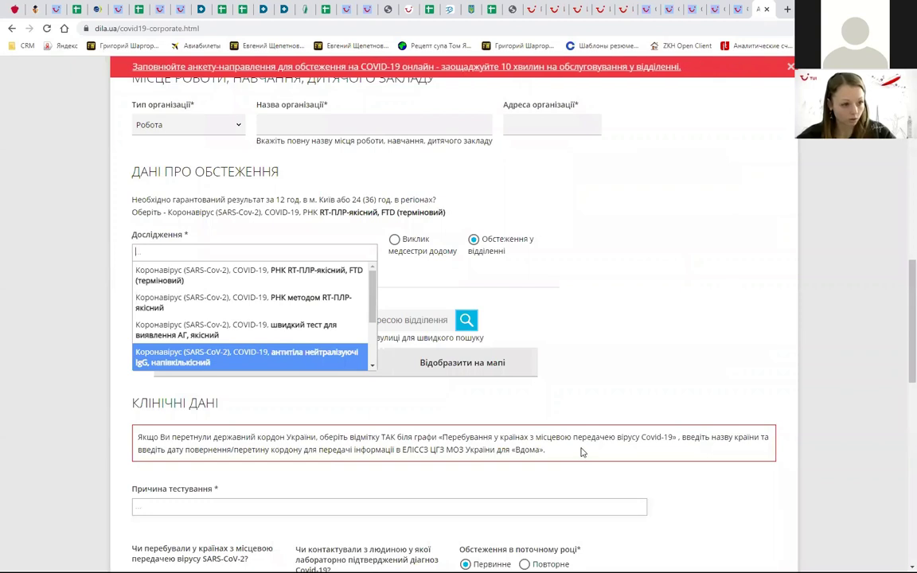
pyautogui.scroll(6, 589, 420)
# Step: Close the Dila form, expand the Лабораторія «ДІЛА» details and highlight the nine Egypt hotels
pyautogui.click(767, 9)
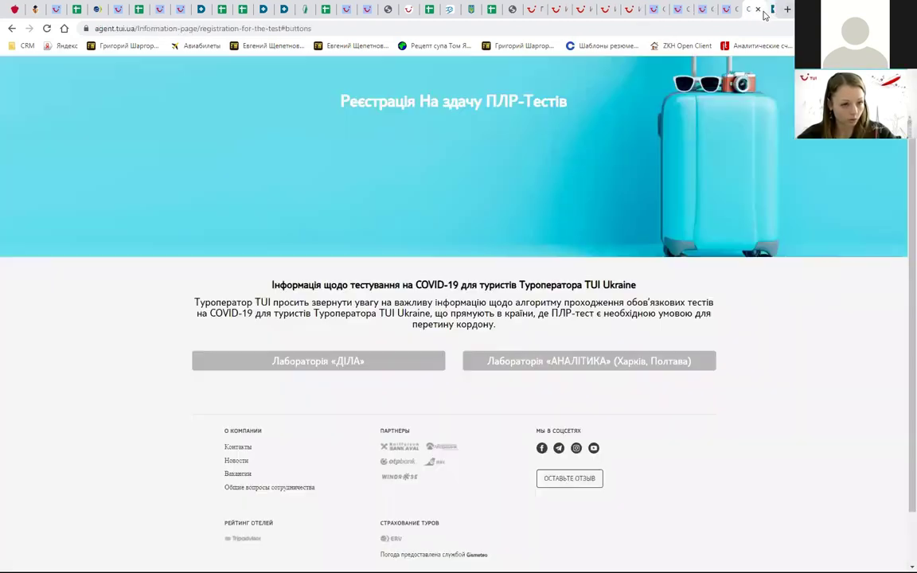
pyautogui.click(389, 360)
pyautogui.scroll(-5, 589, 340)
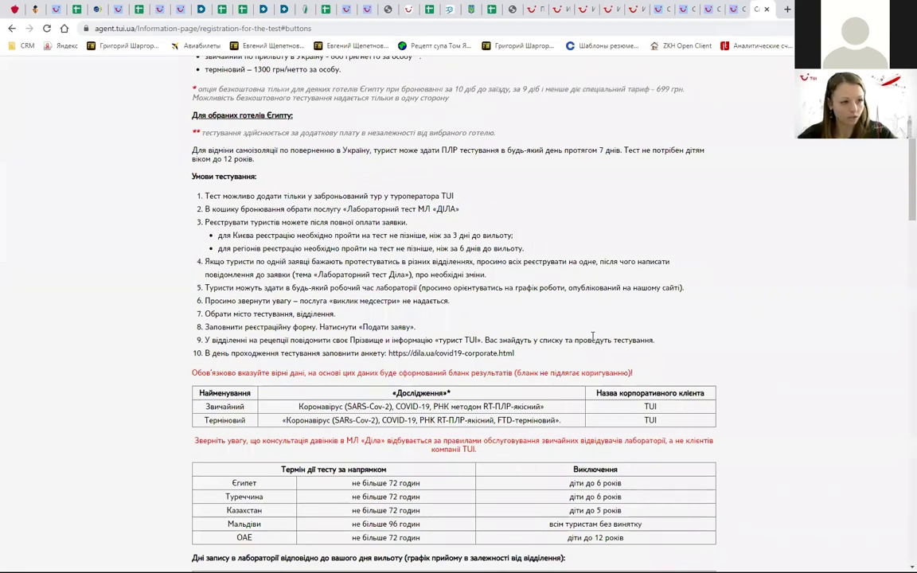
pyautogui.scroll(2, 592, 336)
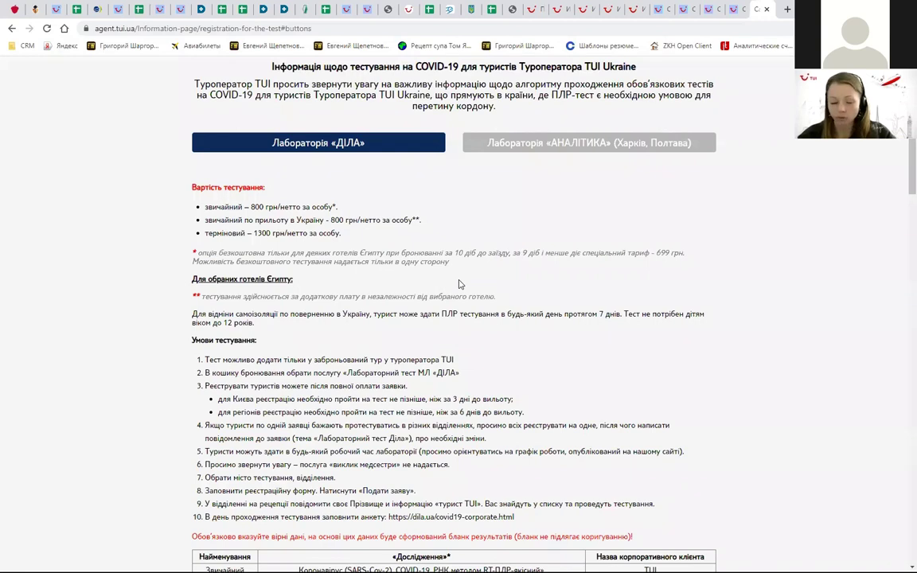
pyautogui.click(269, 280)
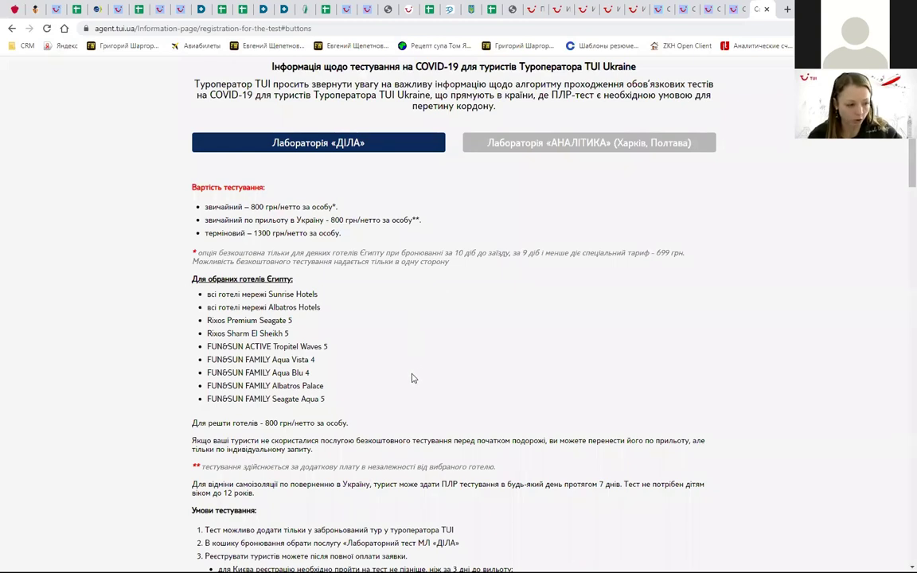
pyautogui.moveTo(201, 288); pyautogui.dragTo(427, 403)
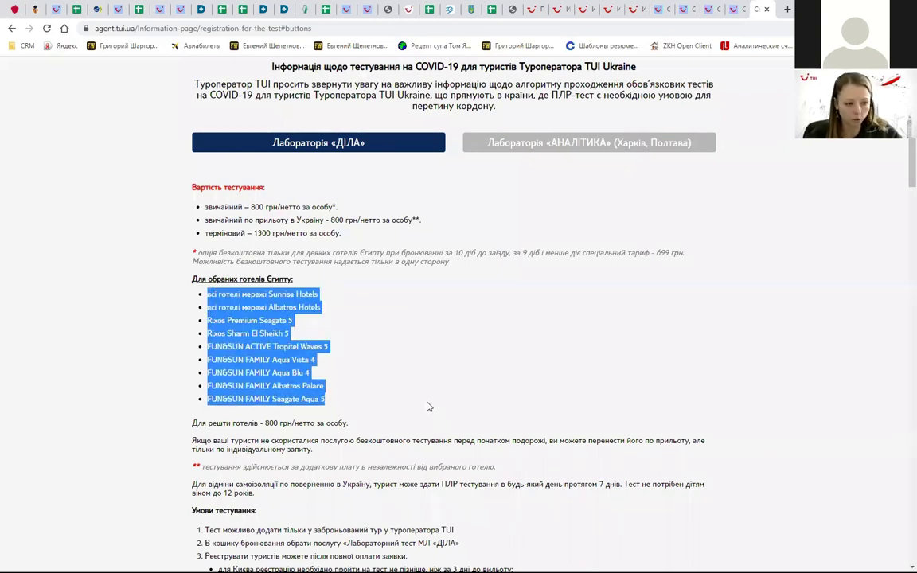